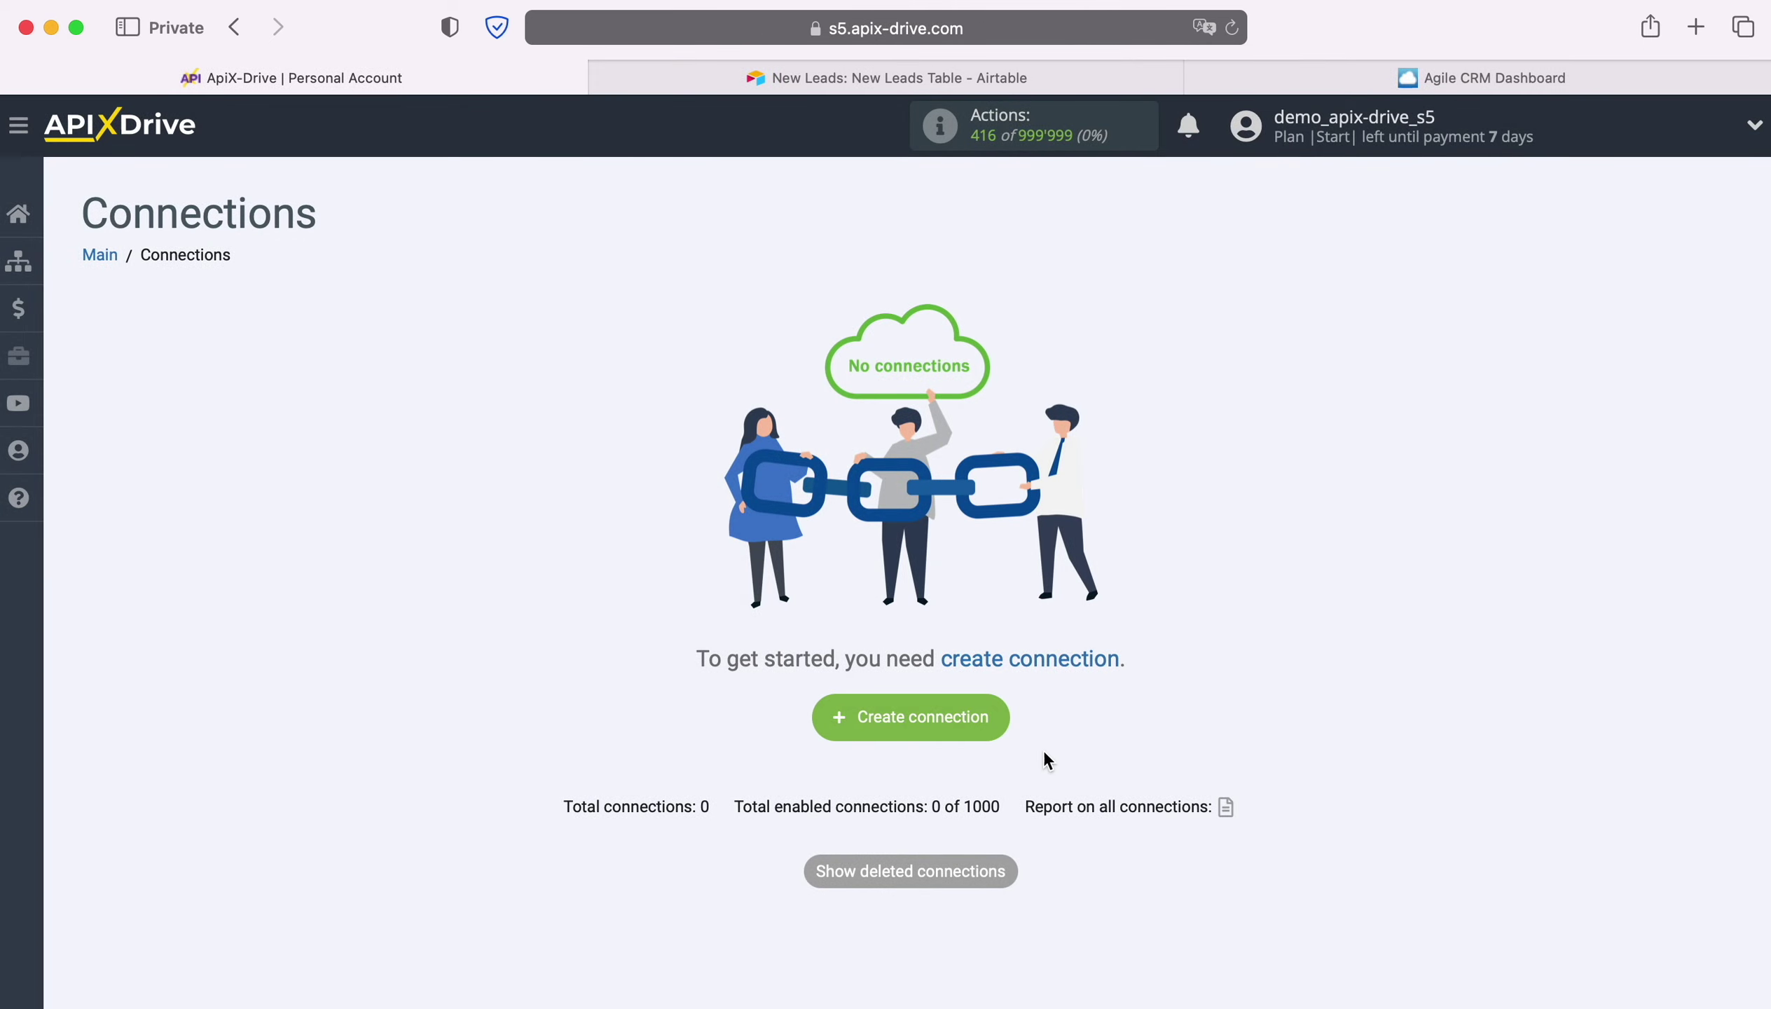
# Create a new connection with Airtable as the data source system.
pyautogui.click(1001, 717)
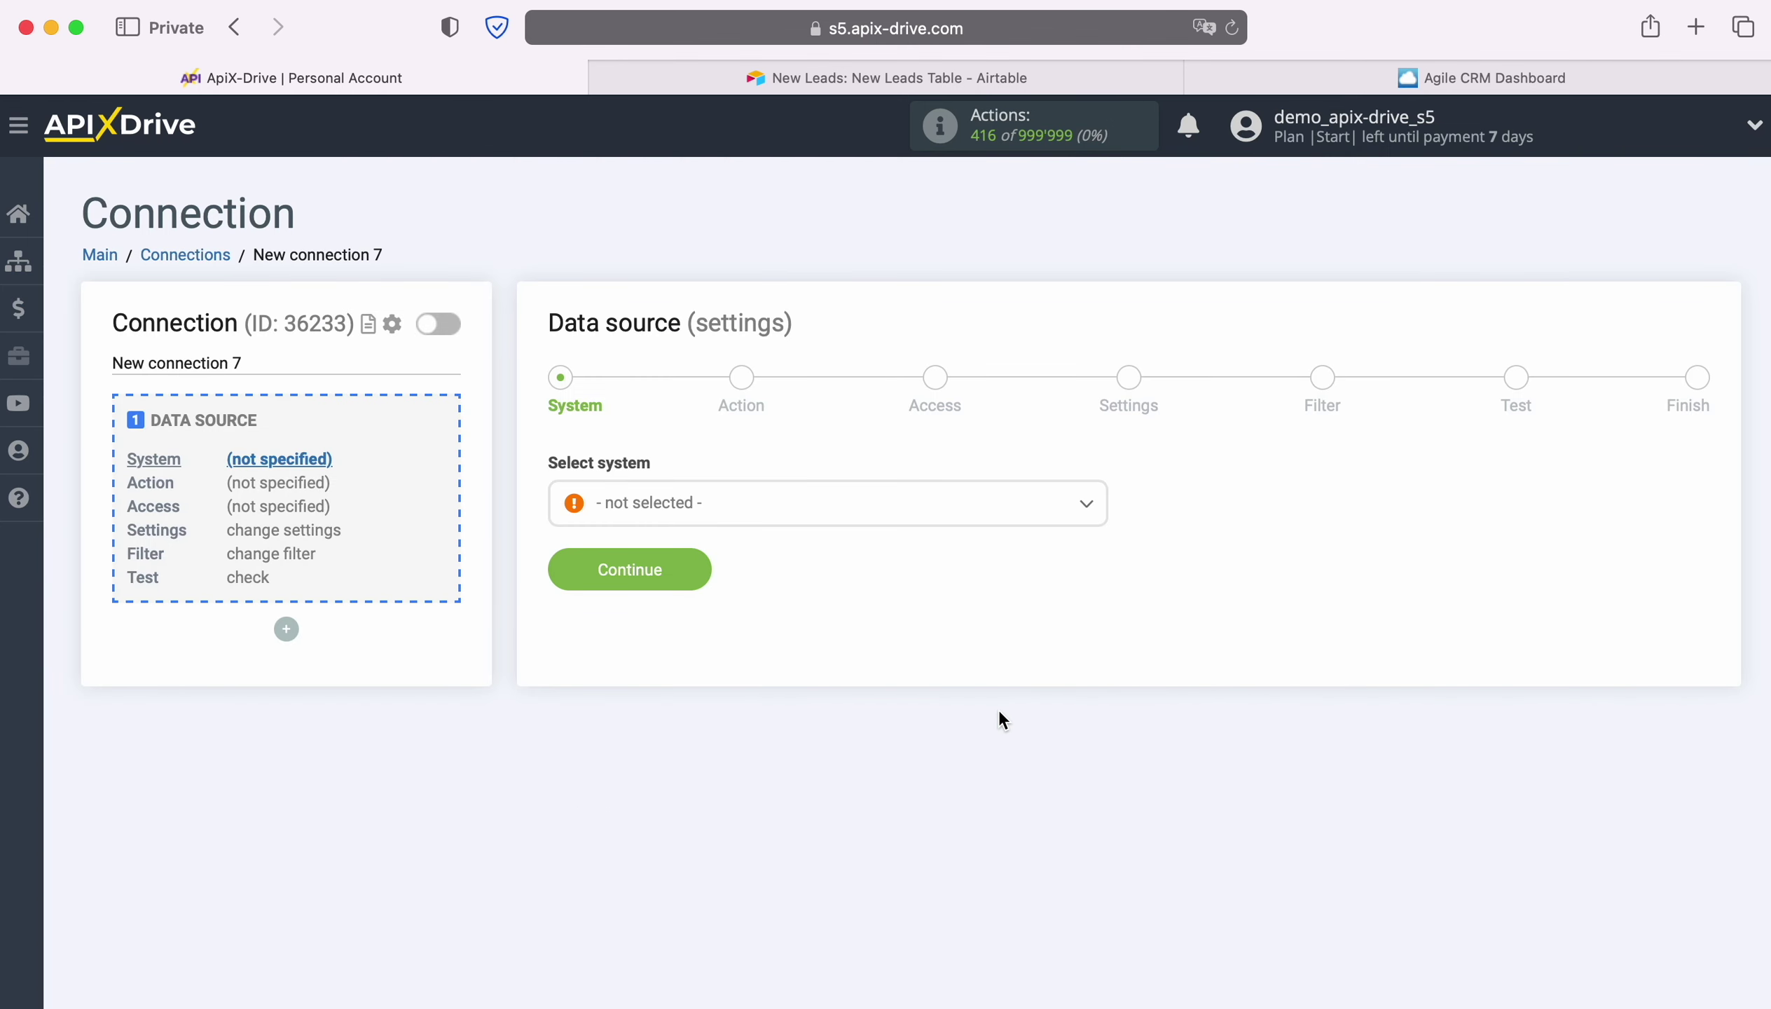
pyautogui.click(850, 518)
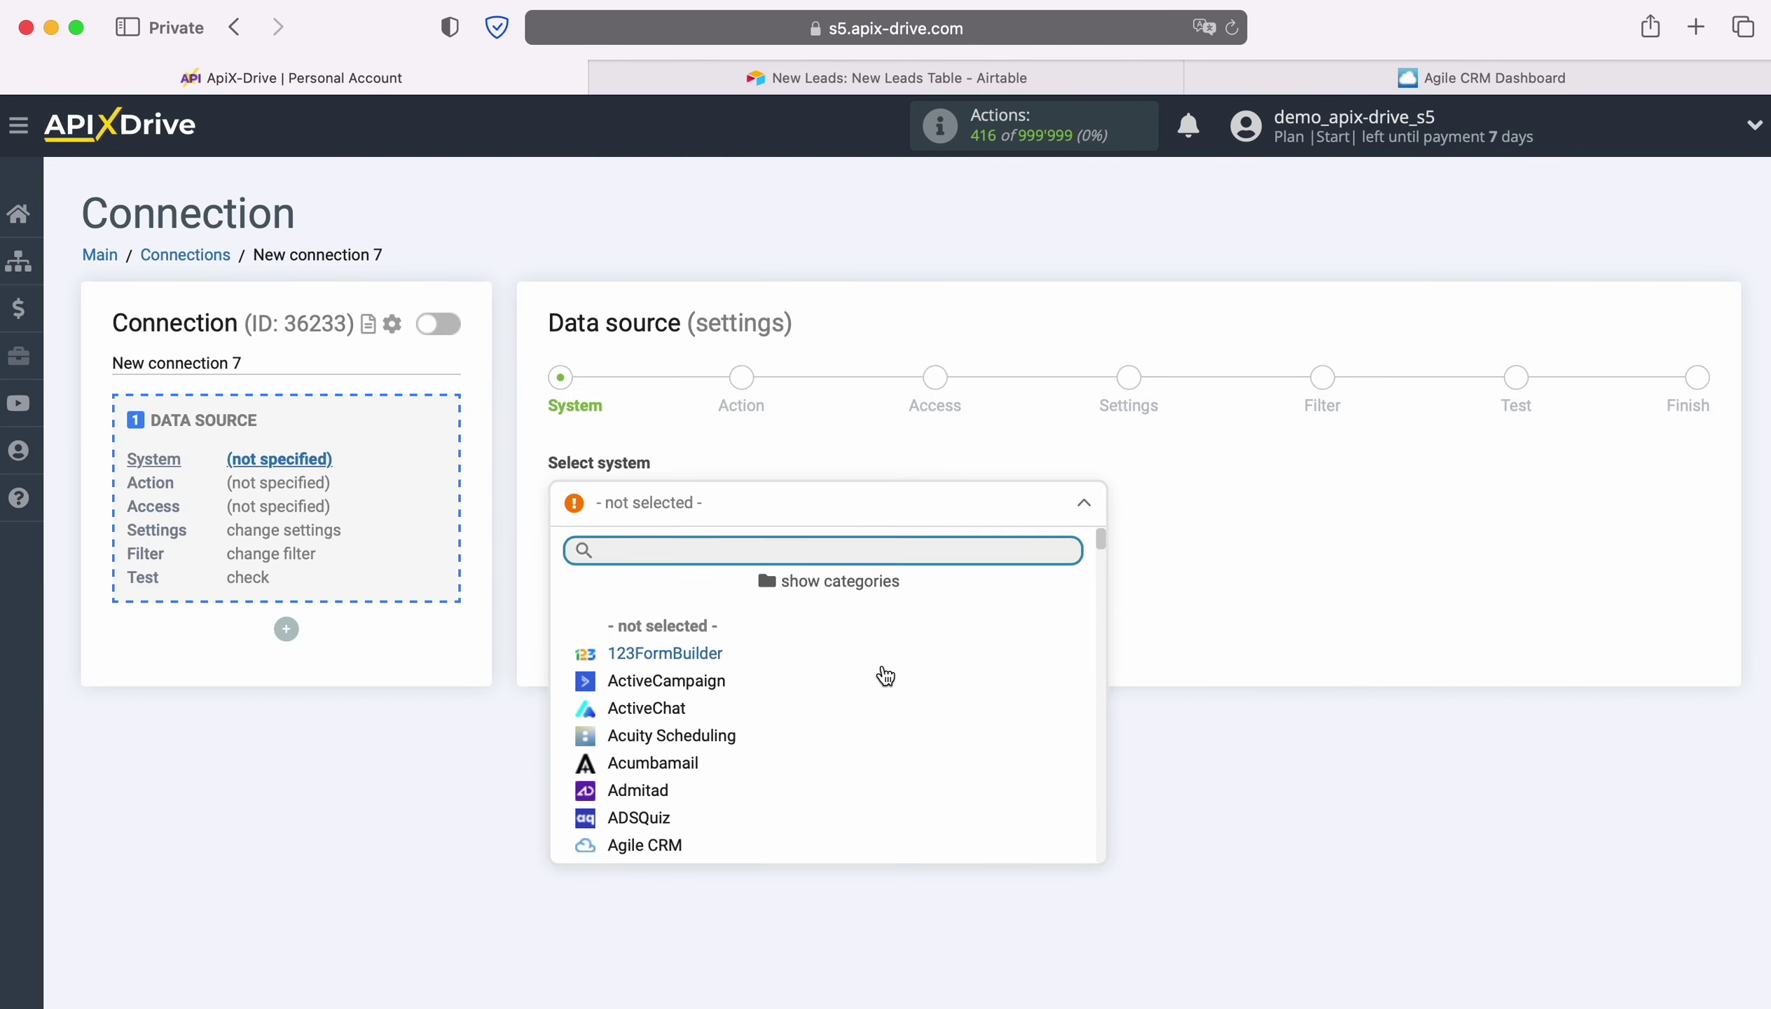
pyautogui.scroll(-4, 886, 676)
pyautogui.click(672, 700)
pyautogui.click(703, 564)
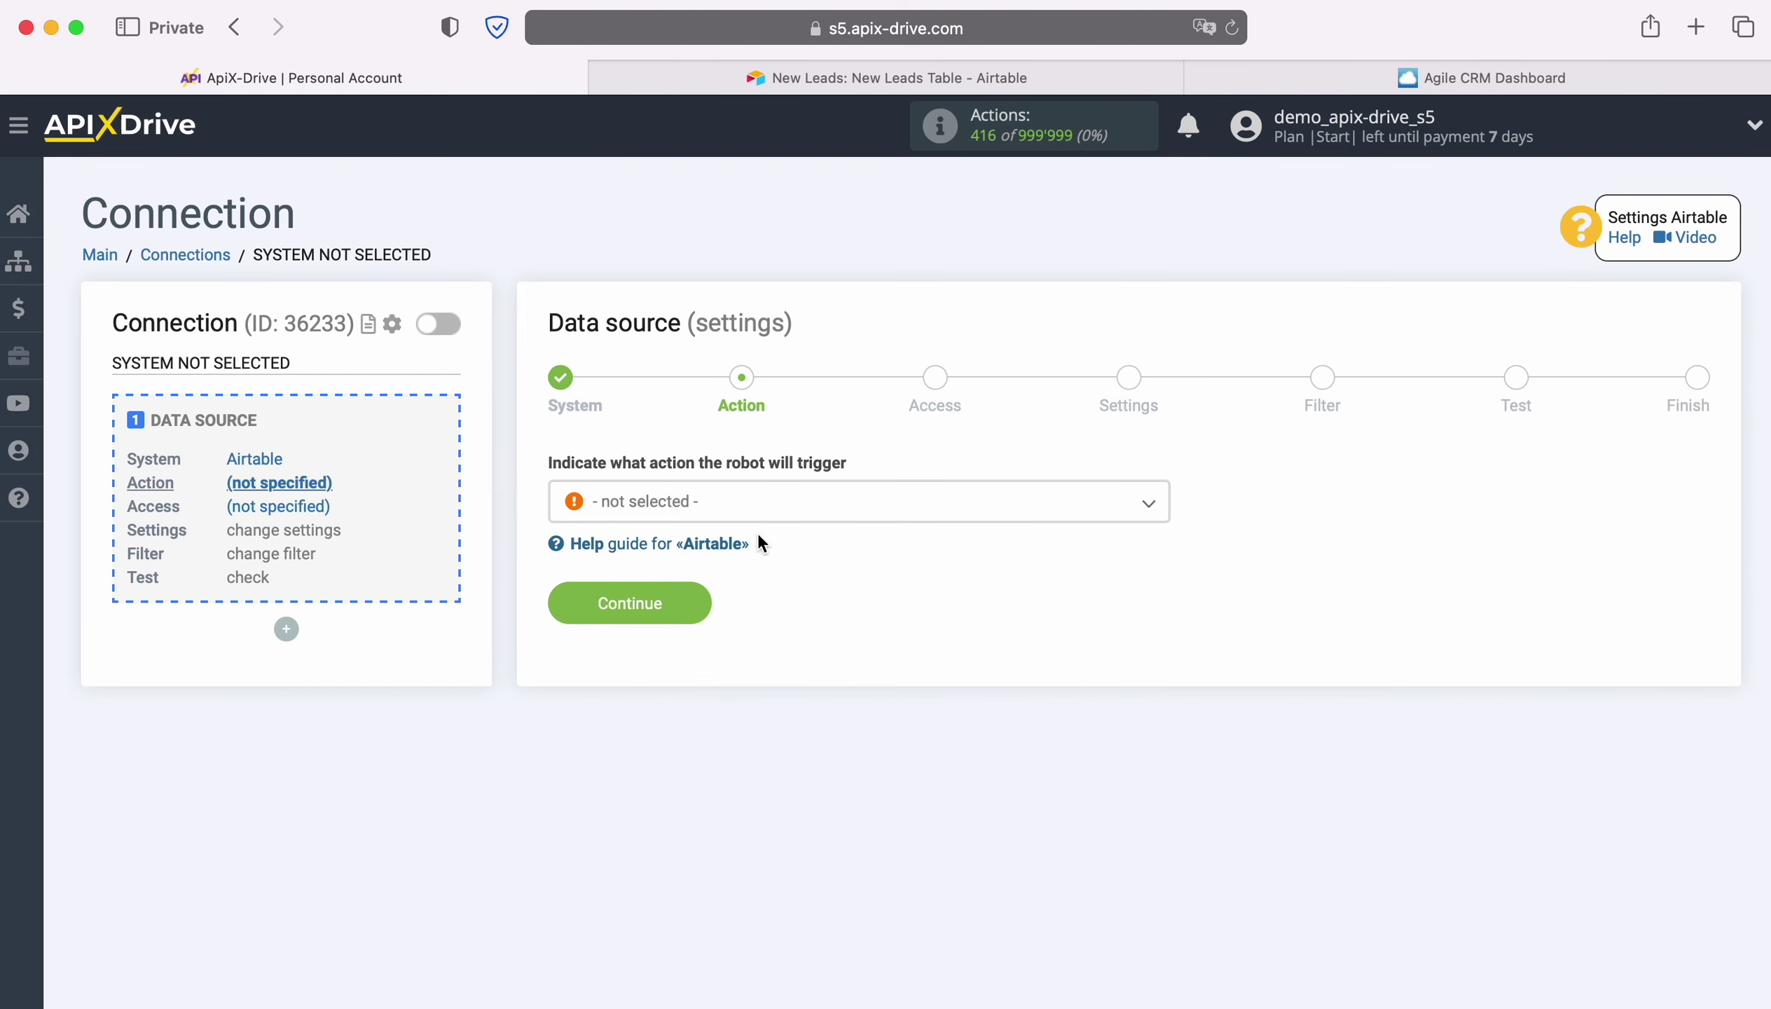
# Set the Airtable trigger action to Get ROWS (new) and begin connecting an Airtable account.
pyautogui.click(773, 513)
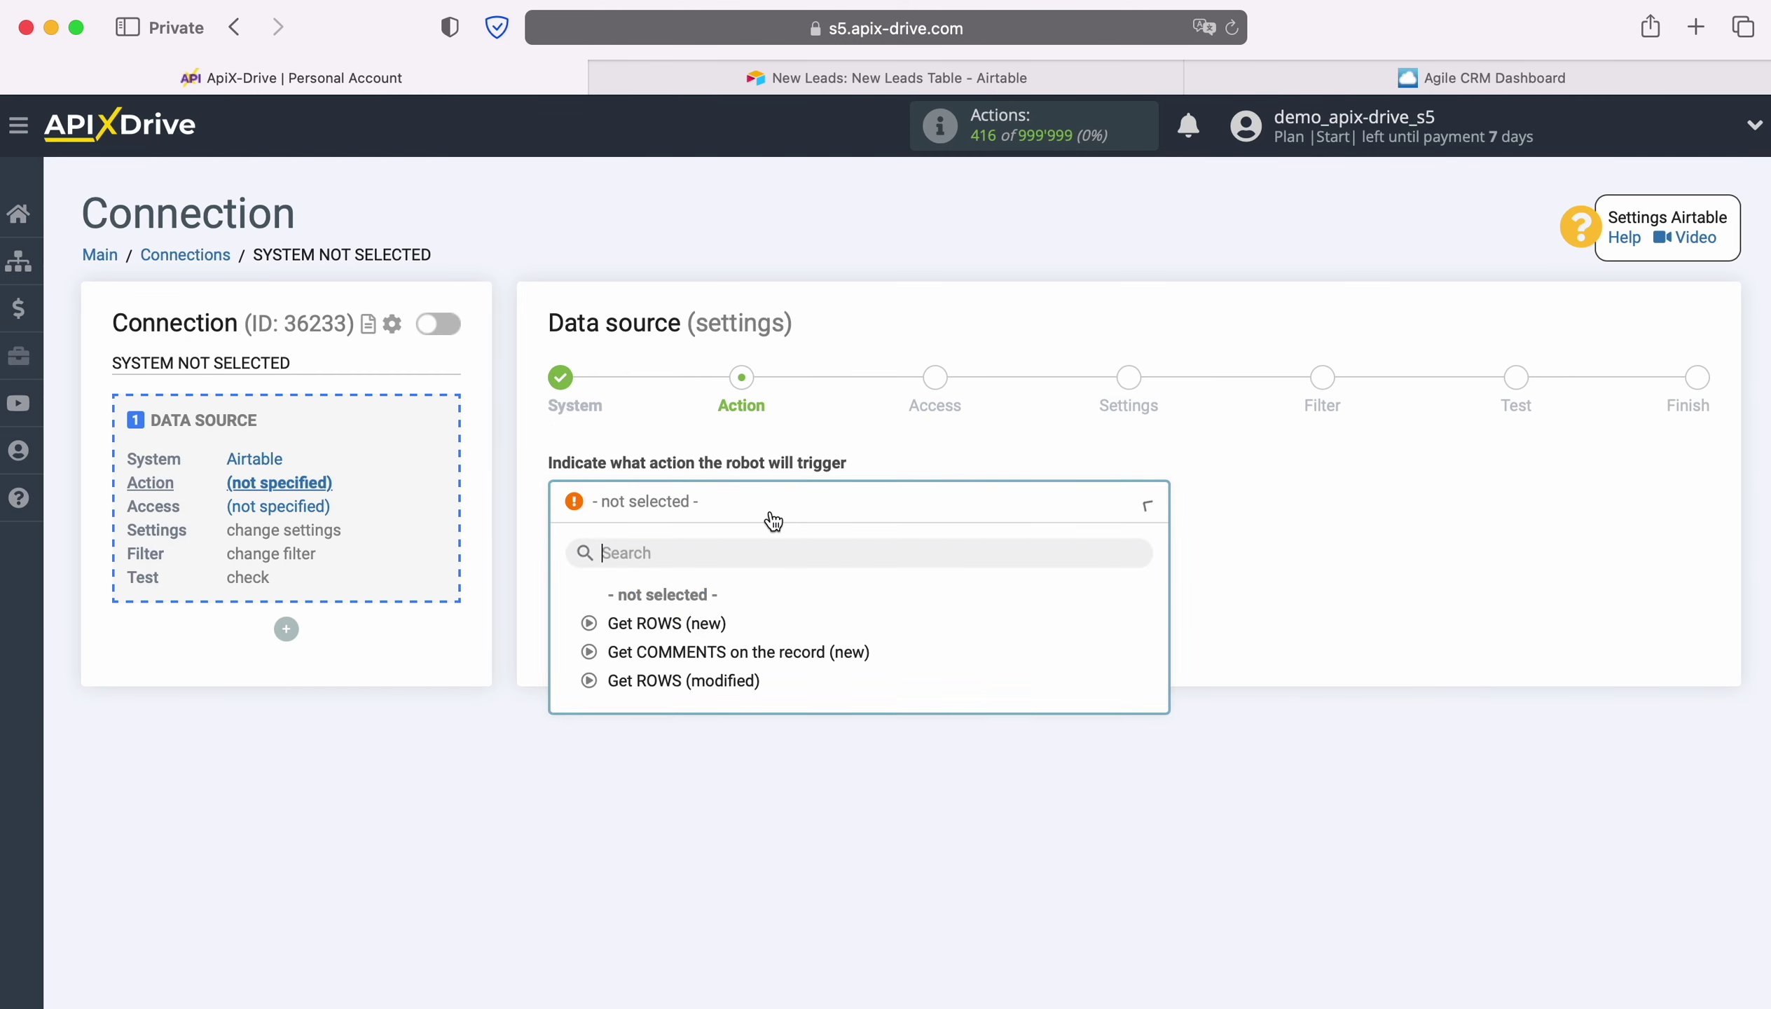
pyautogui.click(703, 624)
pyautogui.click(693, 603)
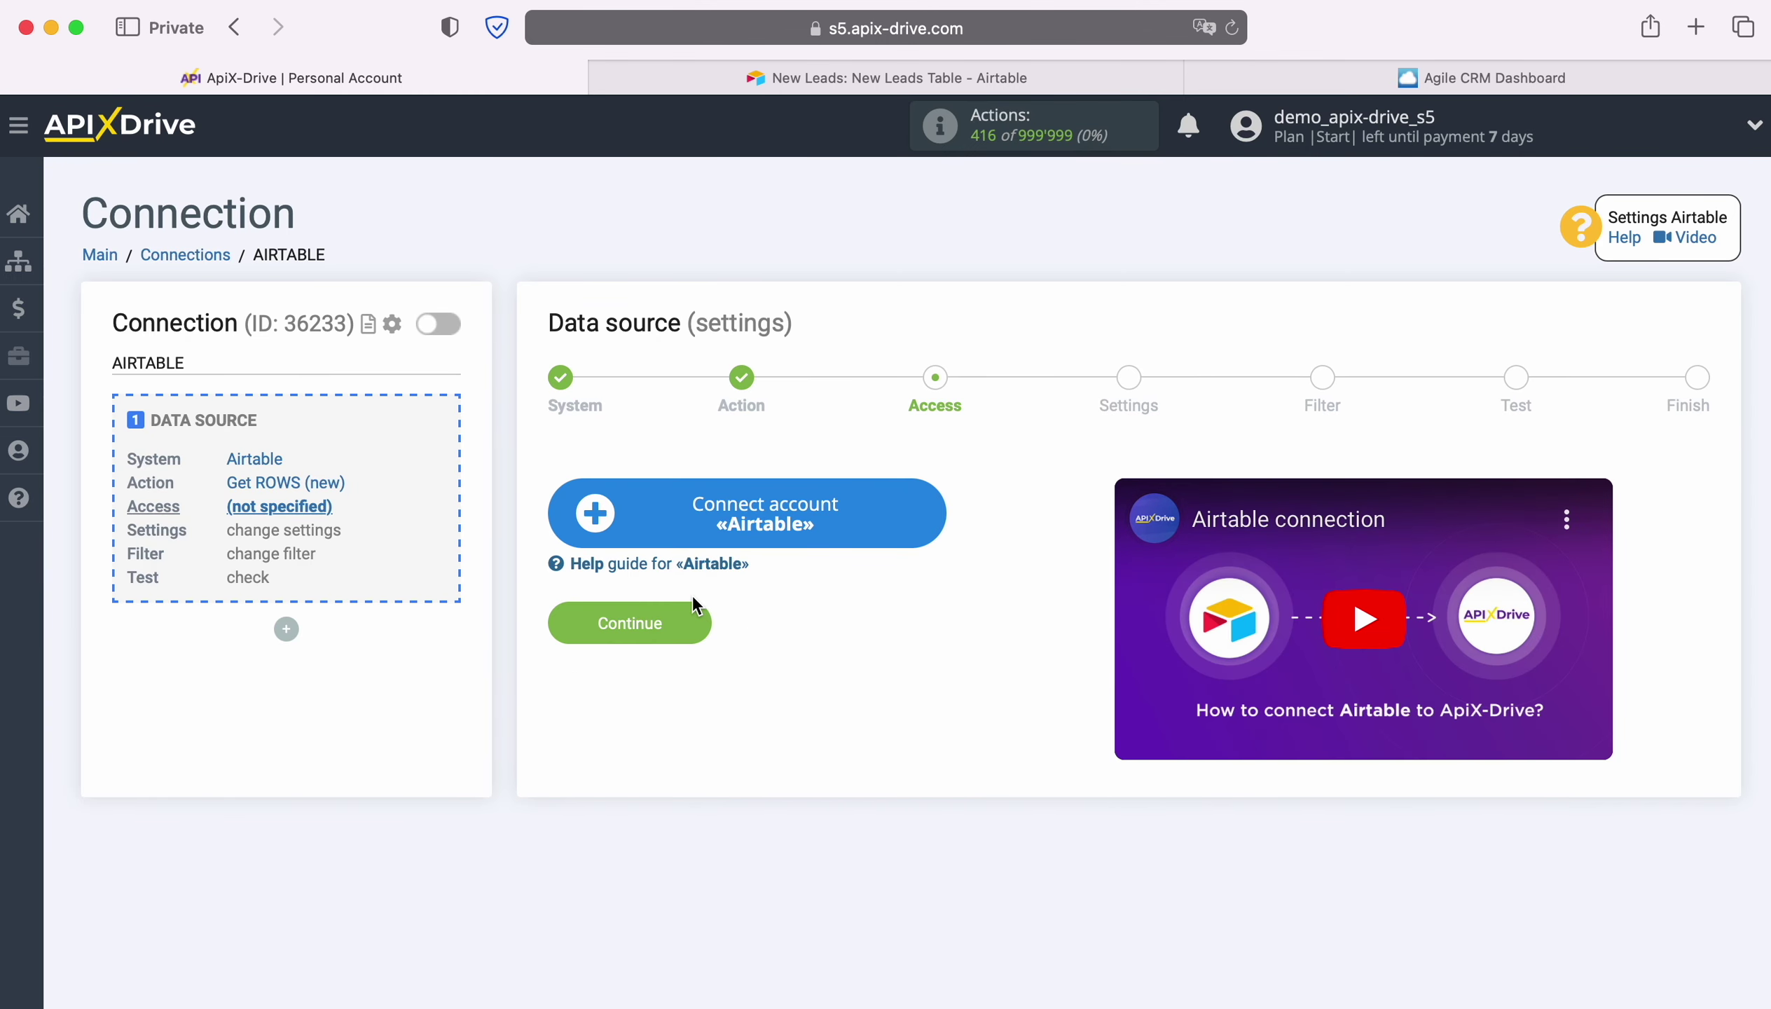
pyautogui.click(926, 523)
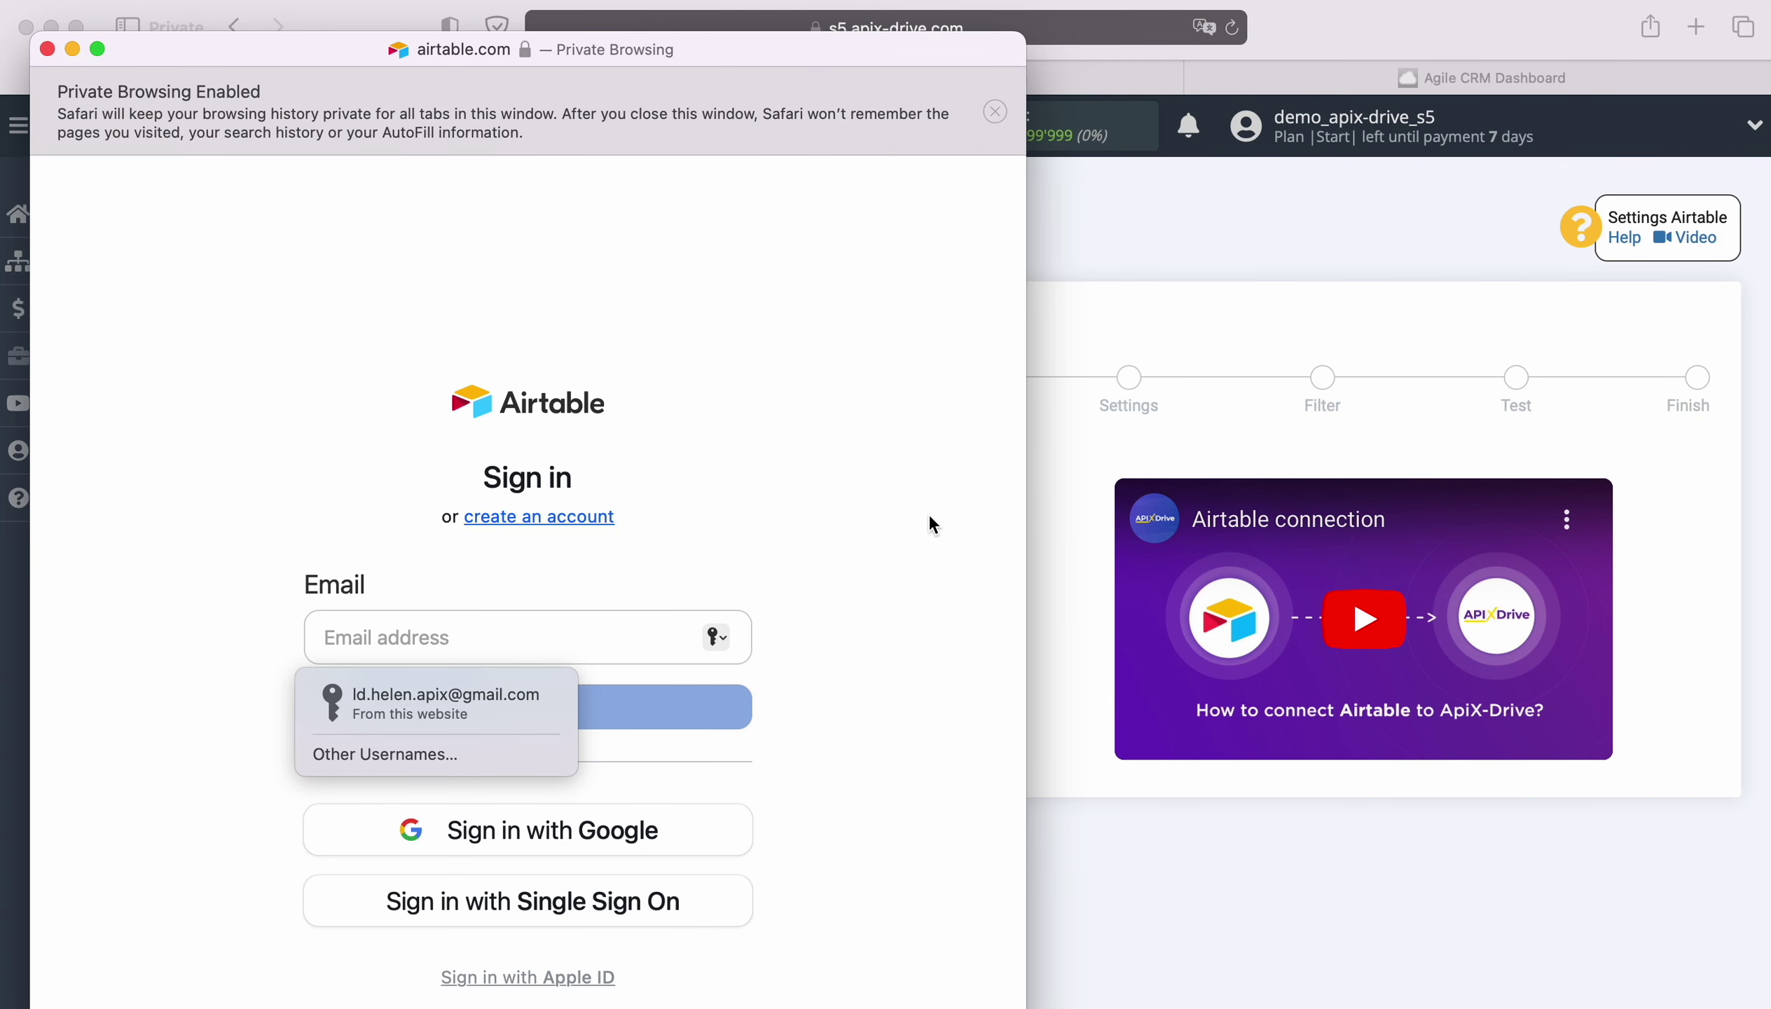
# Sign in to Airtable with the saved account e-mail and password.
pyautogui.click(514, 695)
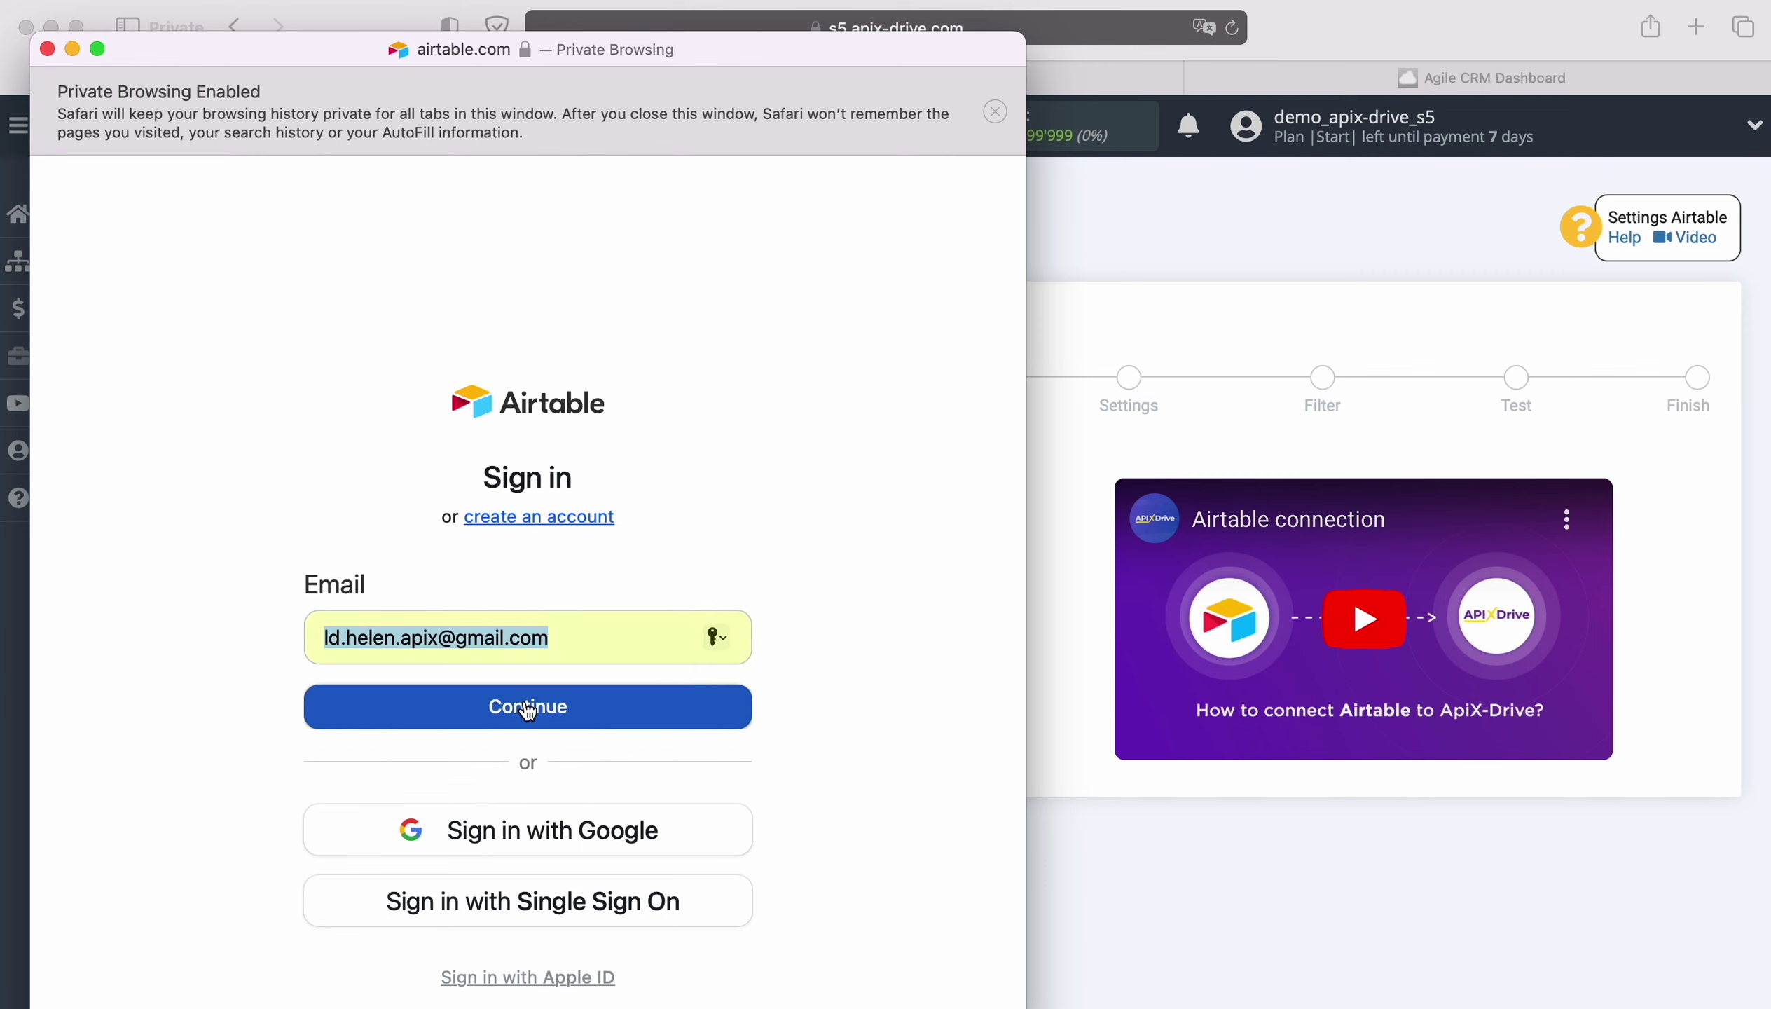
pyautogui.click(521, 700)
pyautogui.click(478, 743)
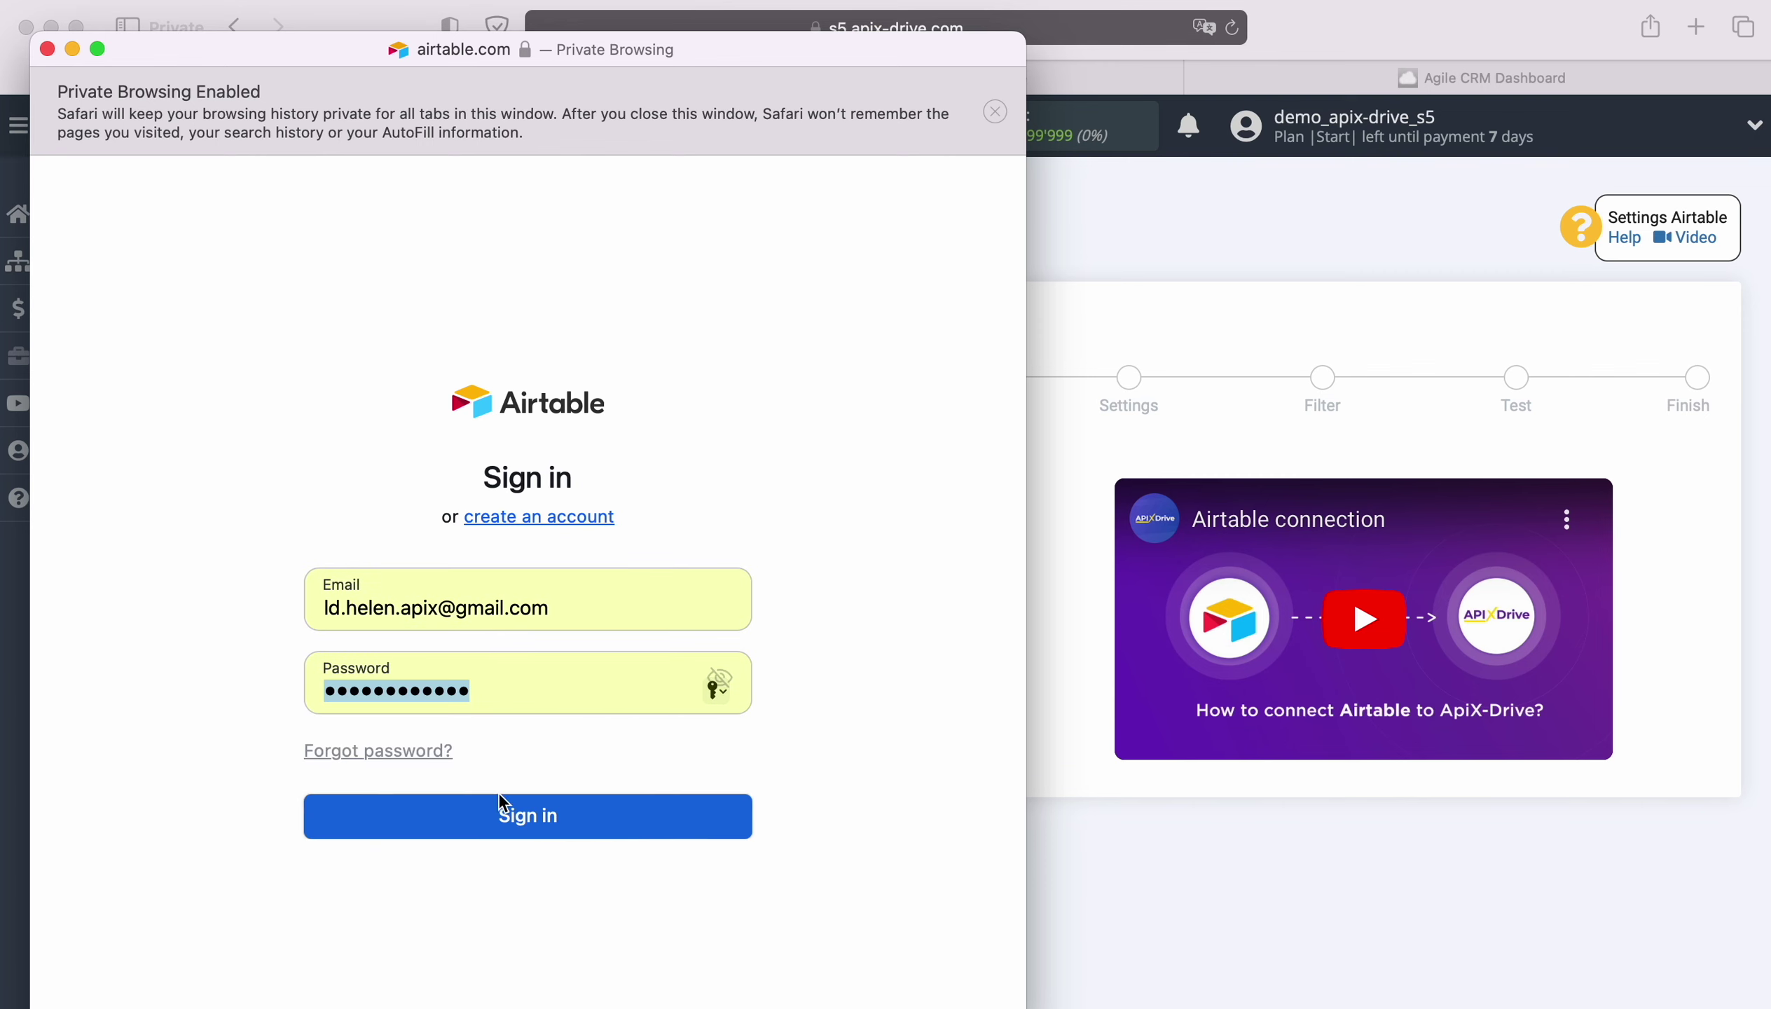
pyautogui.click(540, 826)
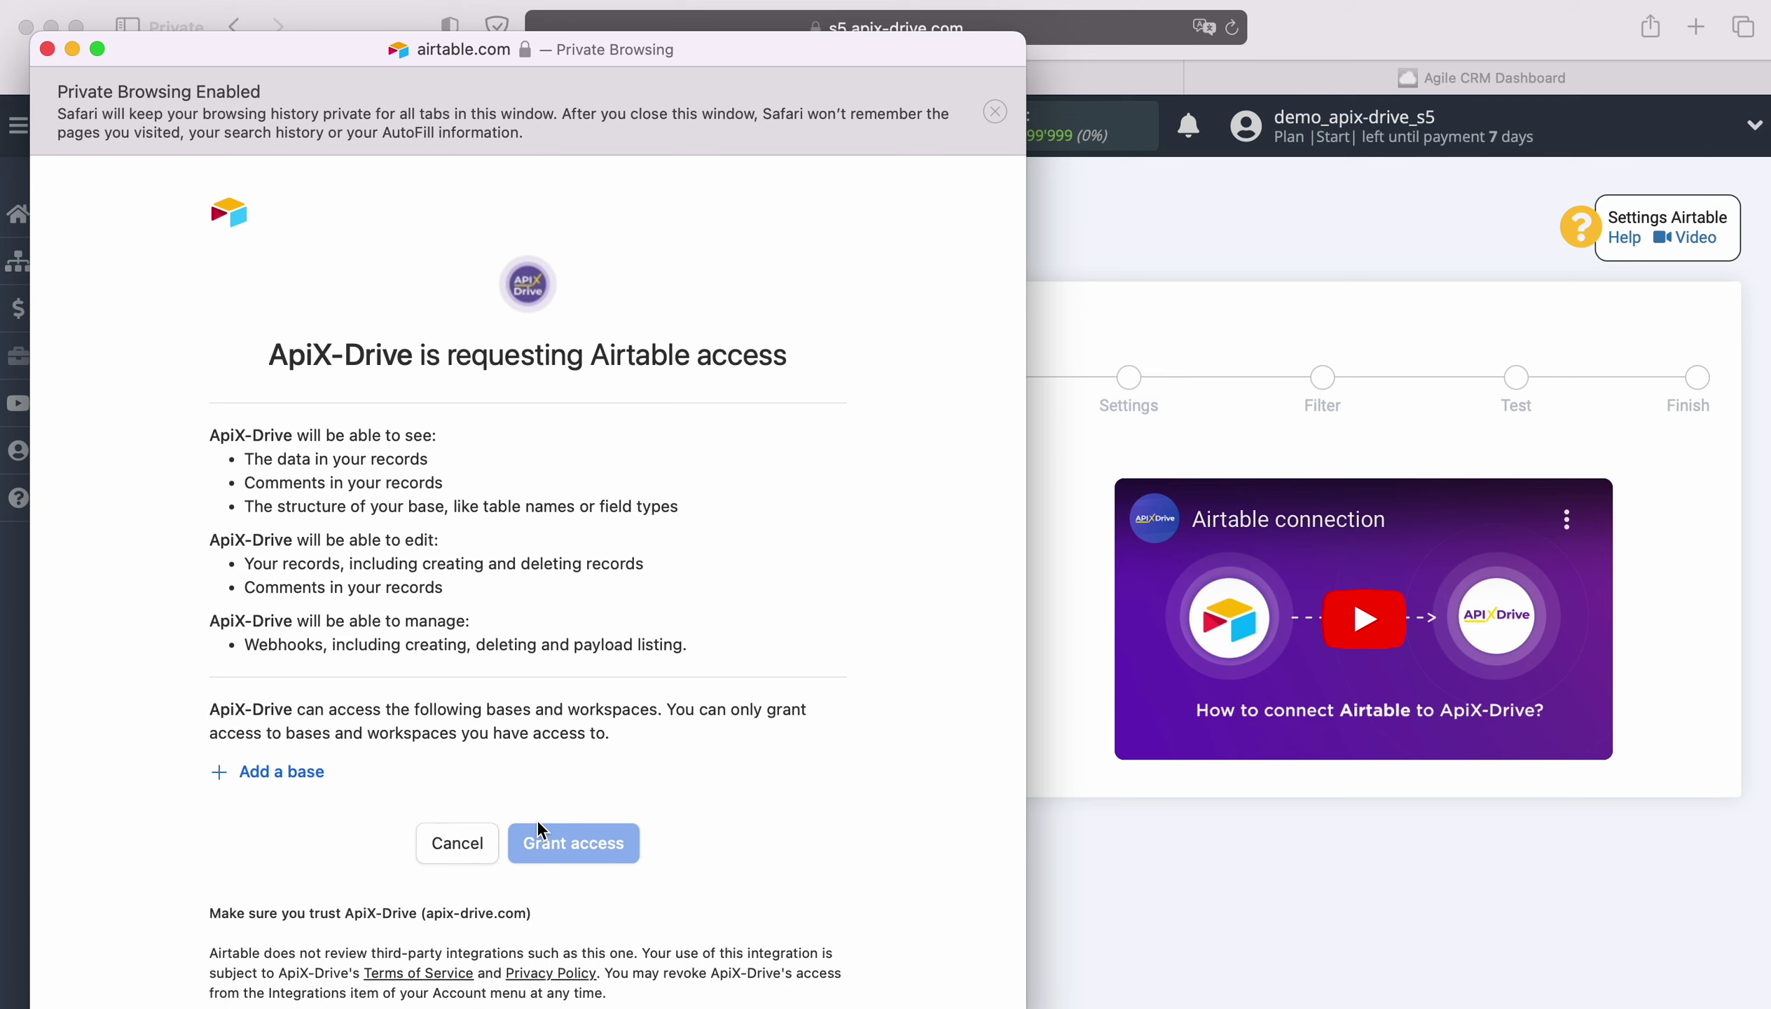
# Grant ApiX-Drive access to the New Leads and New Orders bases.
pyautogui.click(294, 772)
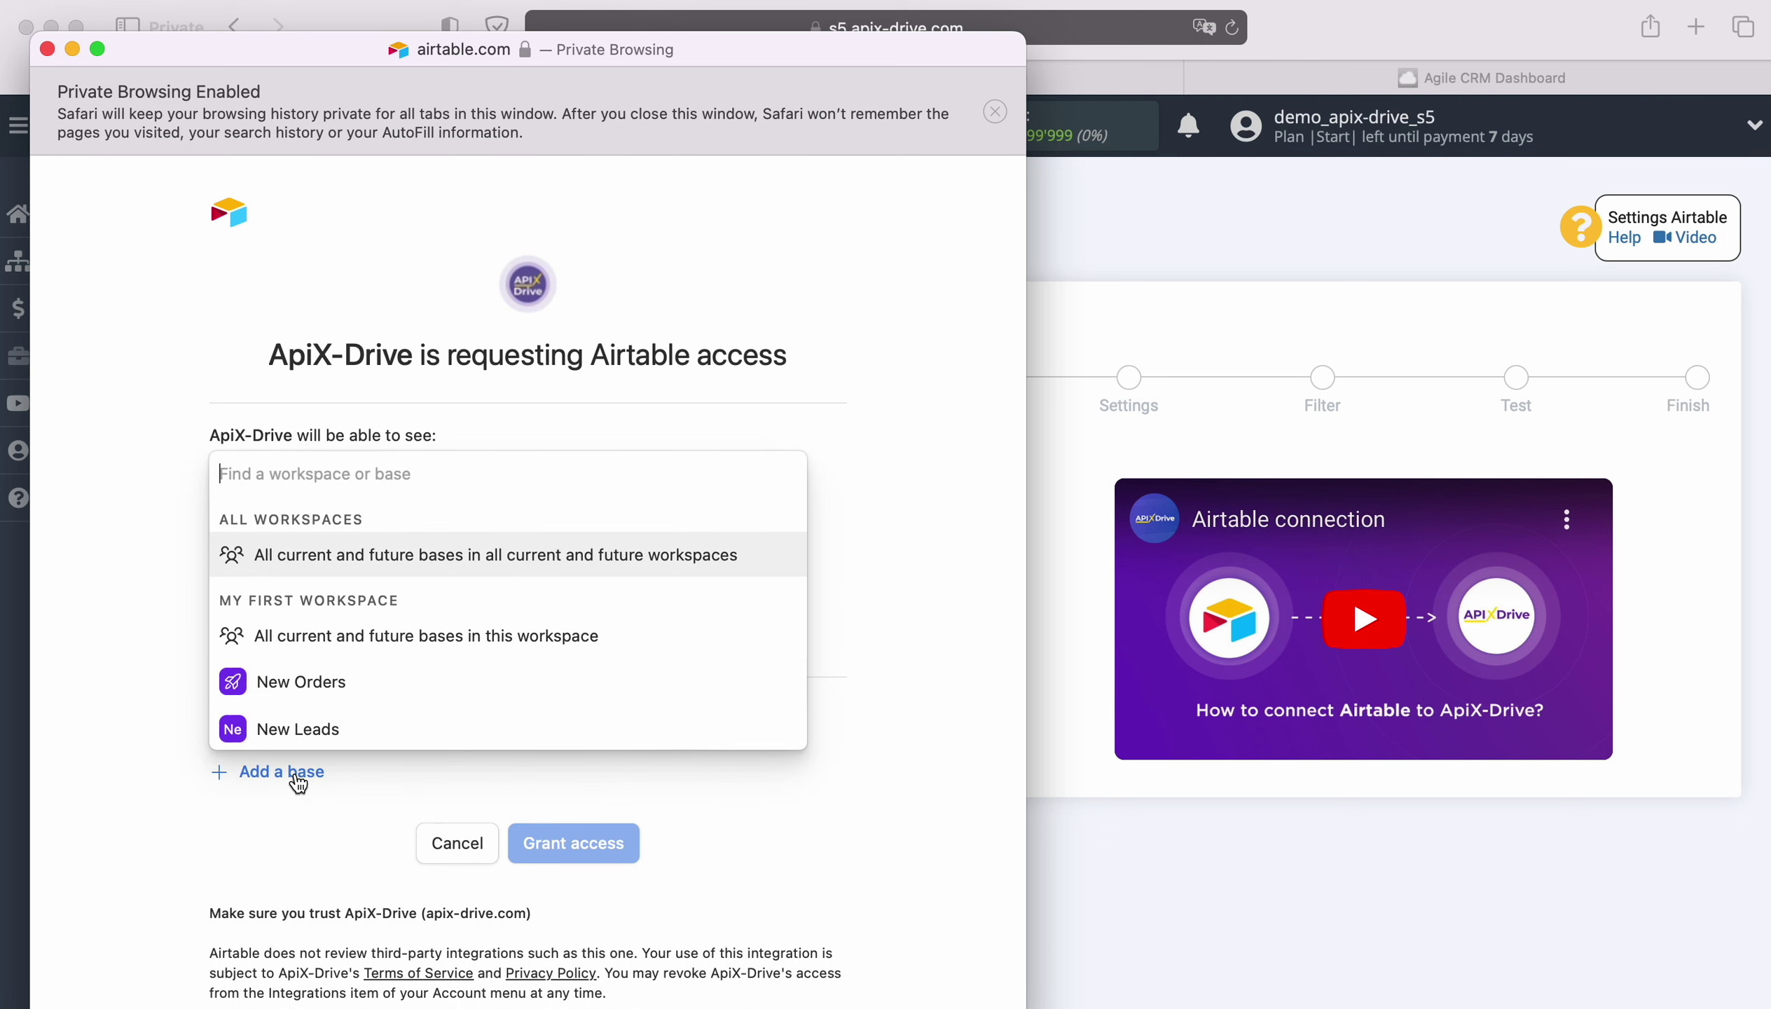
pyautogui.click(297, 728)
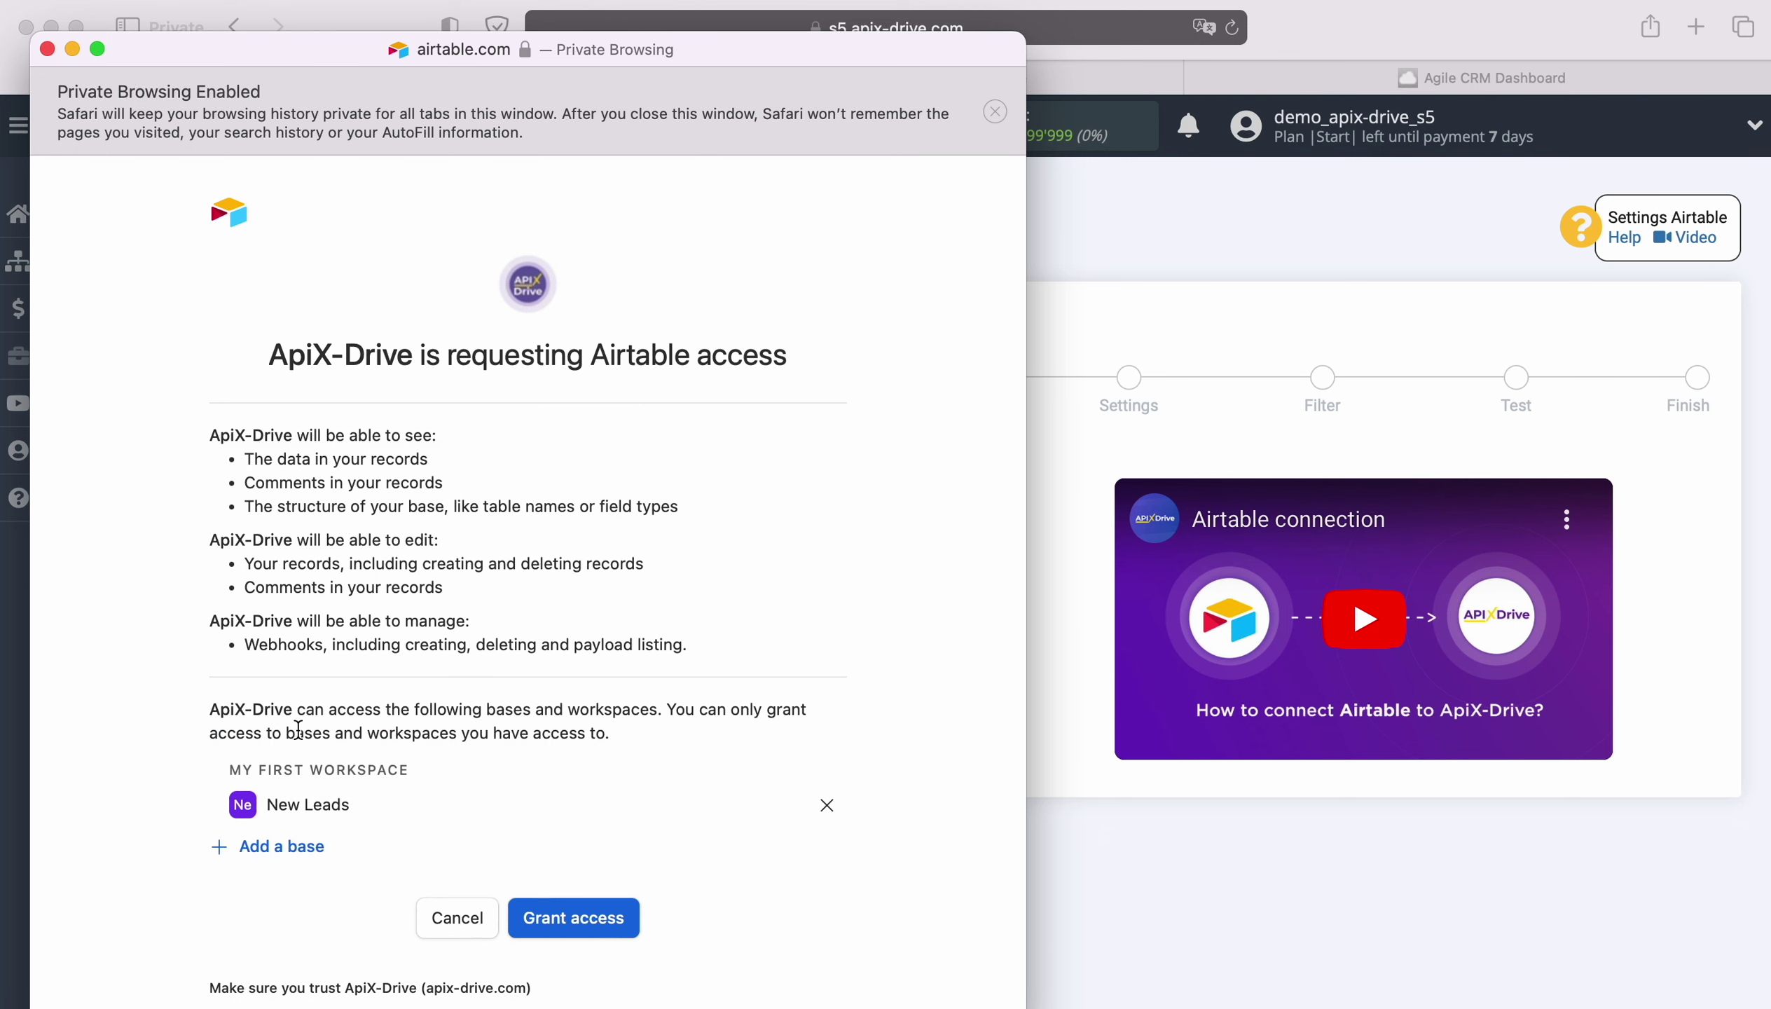
pyautogui.click(290, 845)
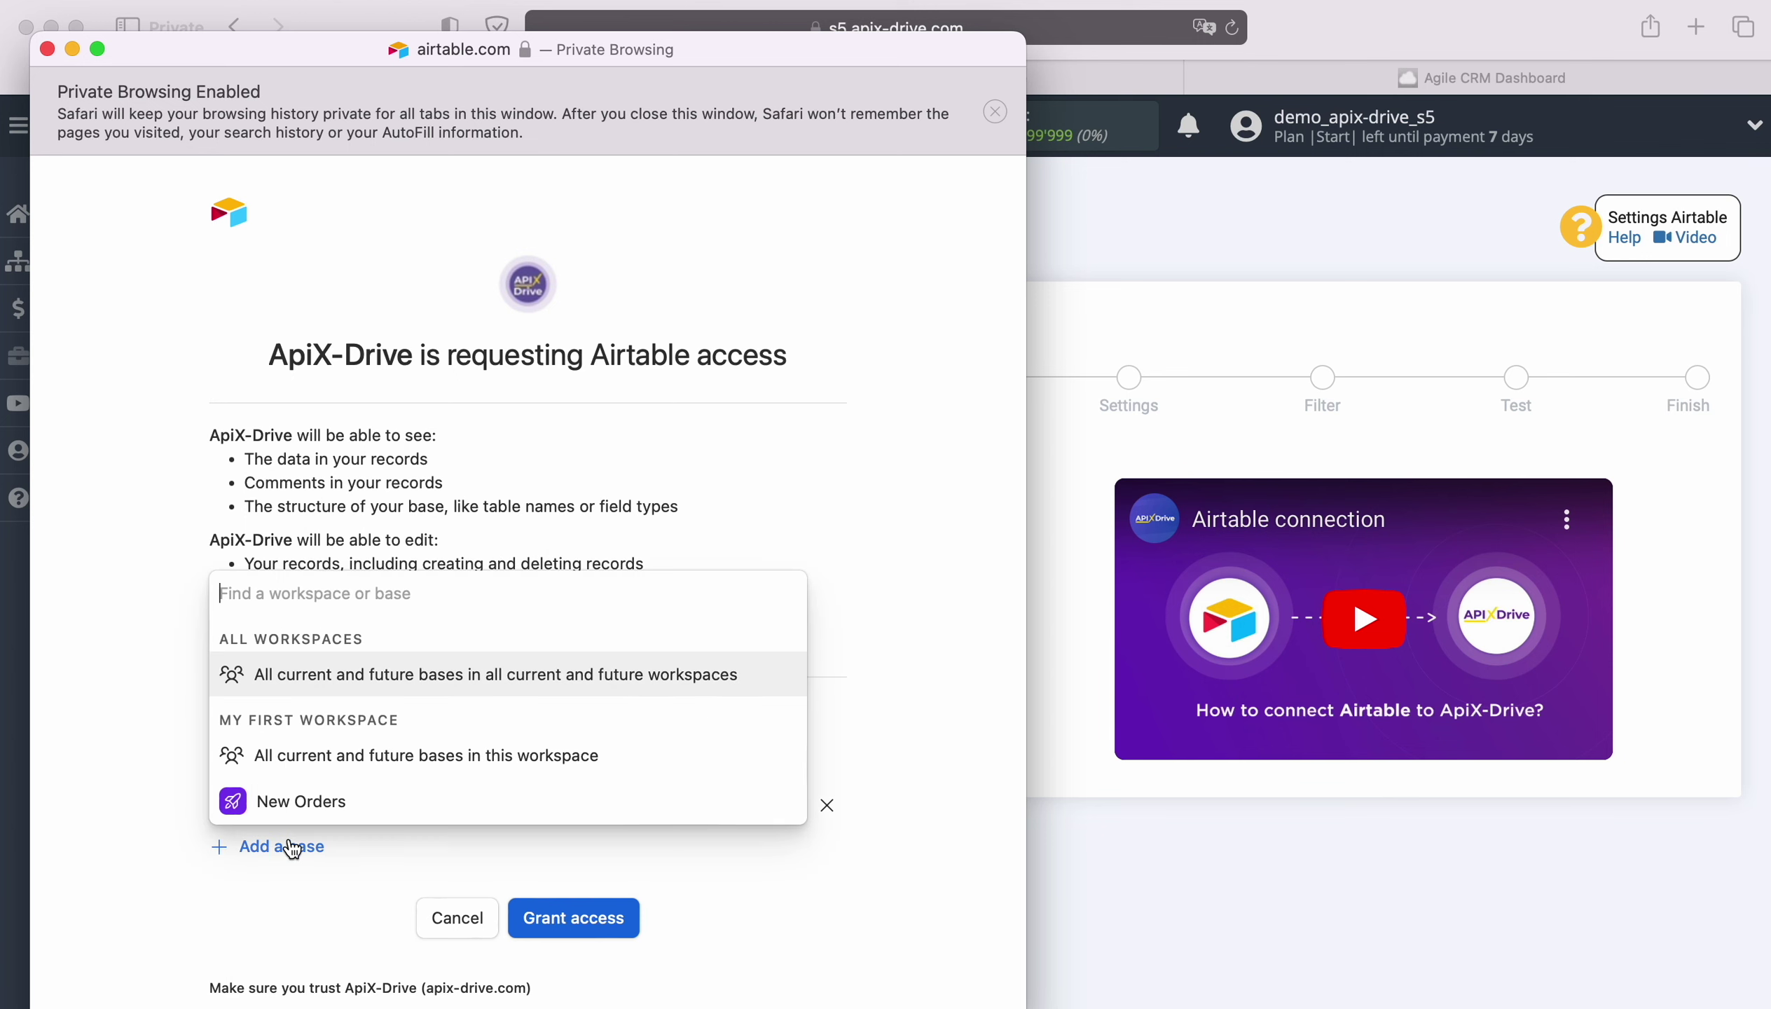
pyautogui.click(293, 800)
pyautogui.click(560, 956)
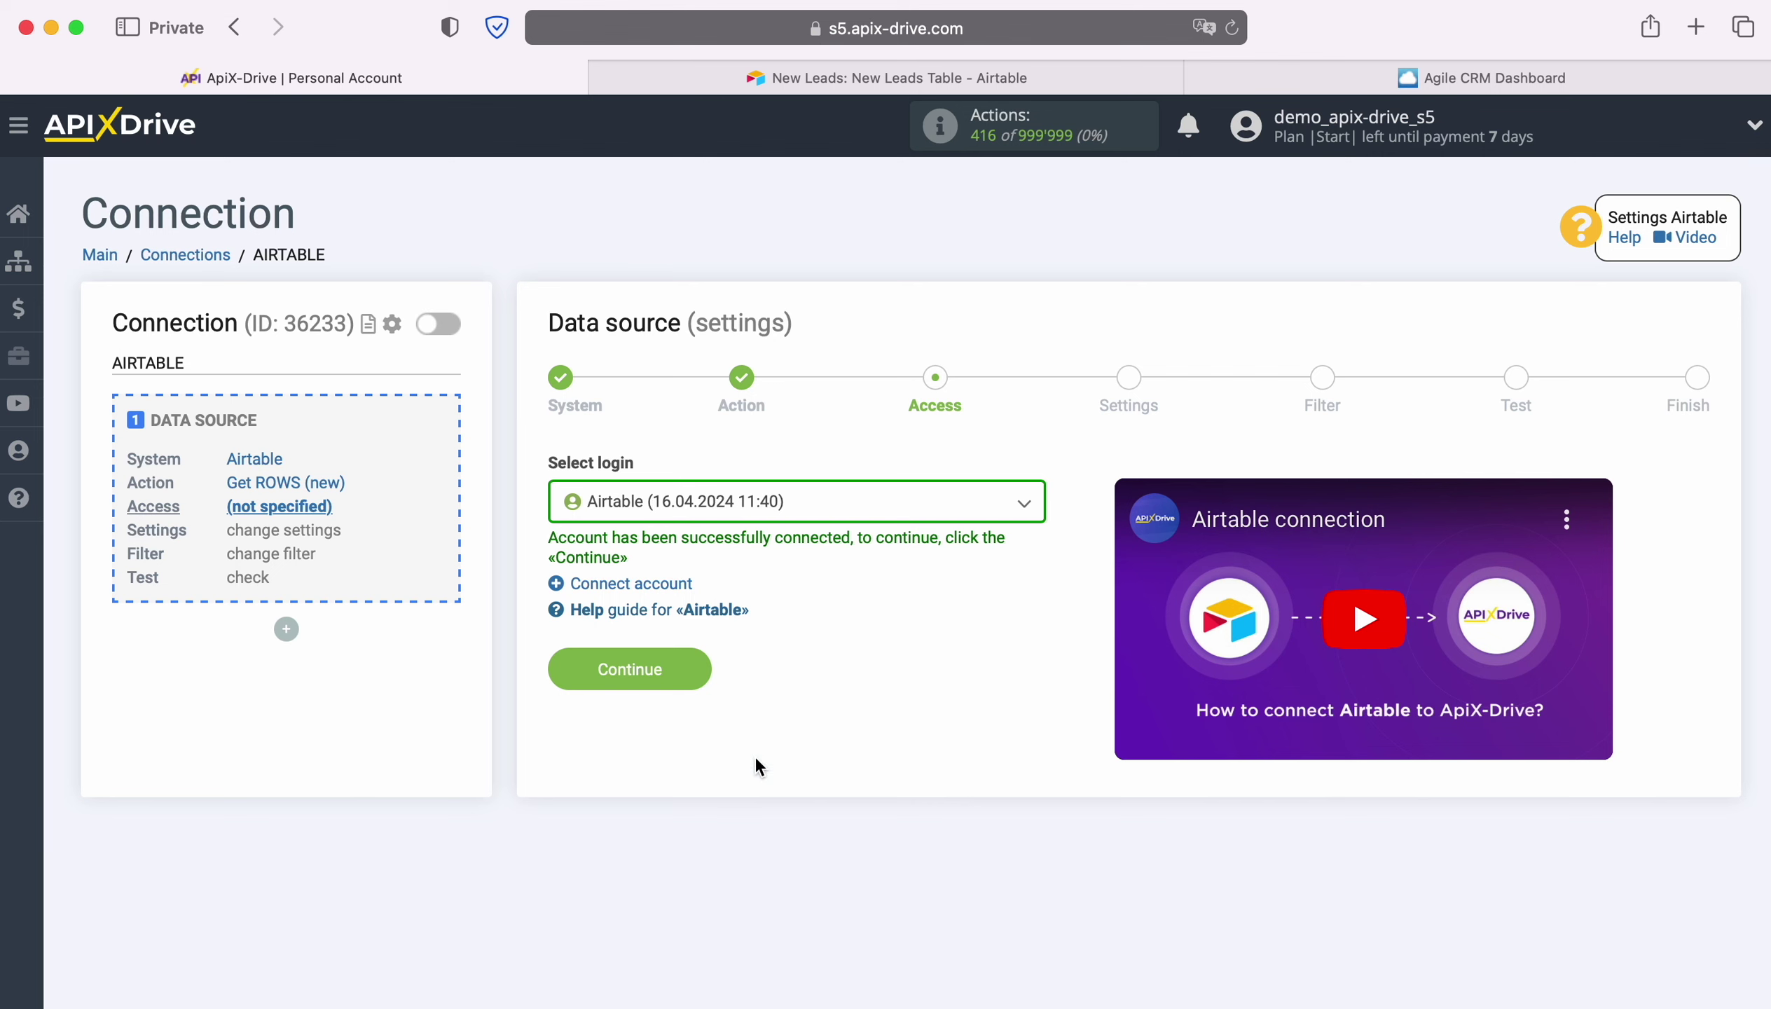
# Select the connected Airtable account as the source login.
pyautogui.click(926, 521)
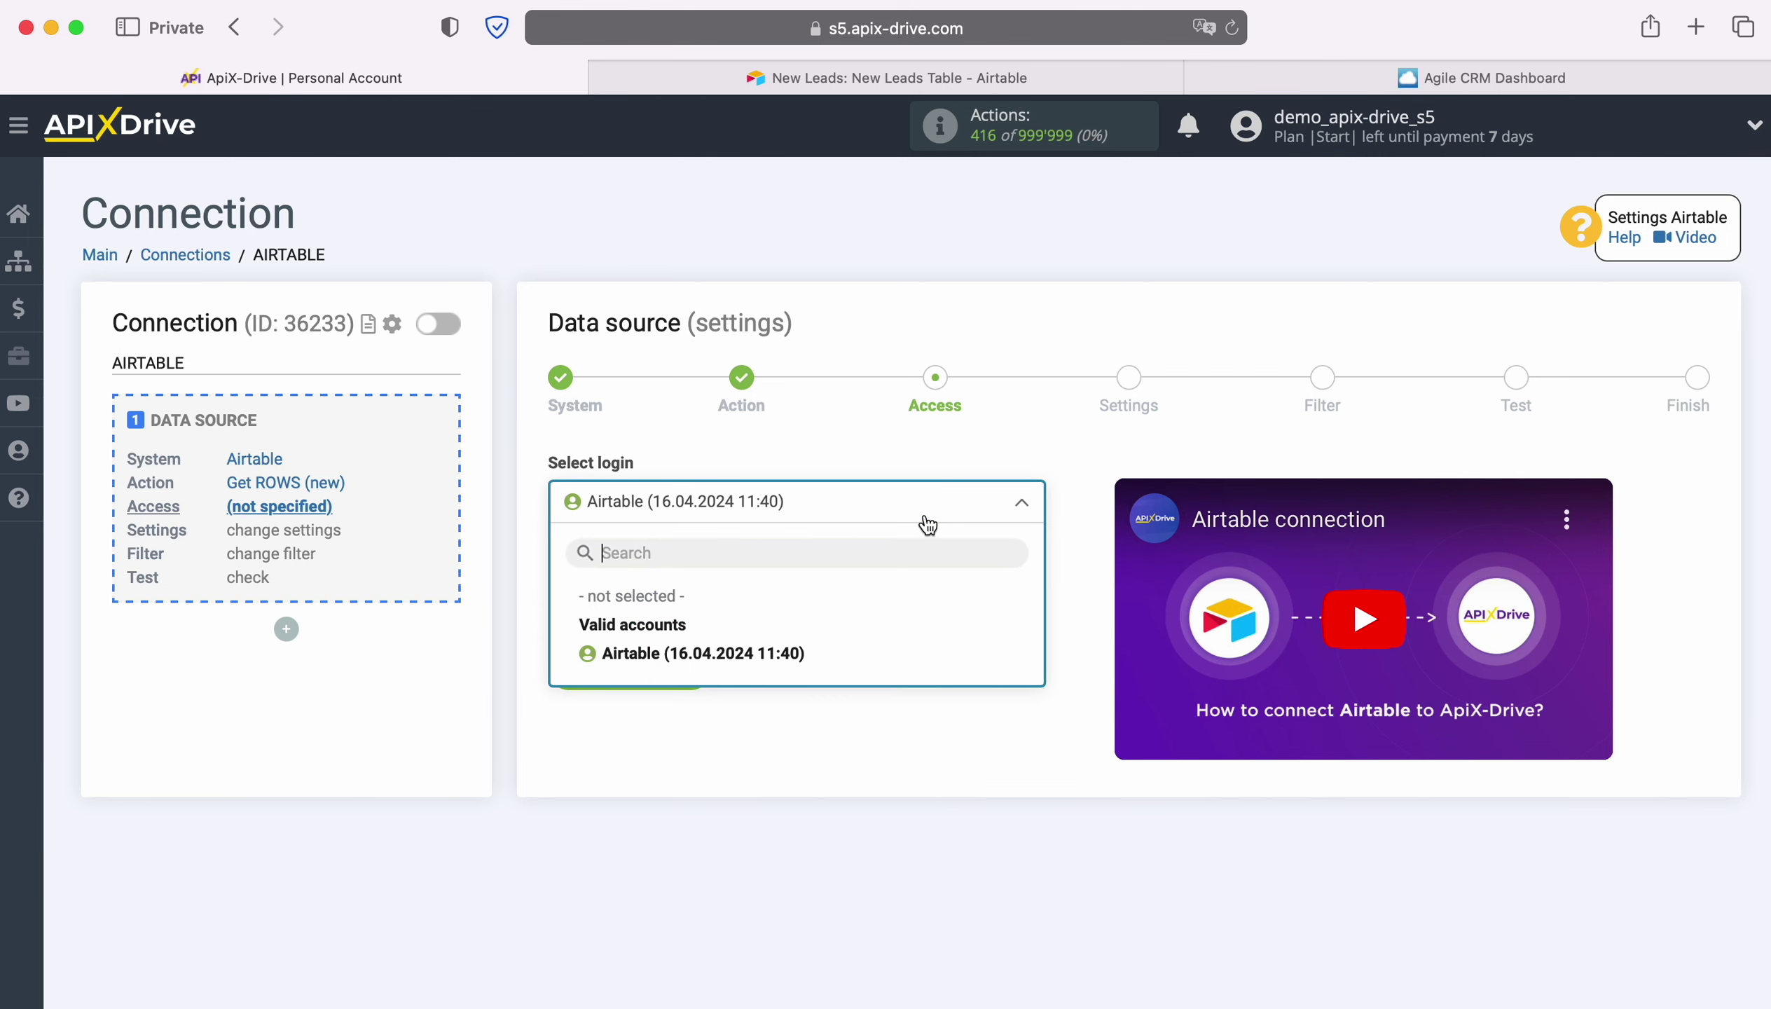
pyautogui.click(794, 650)
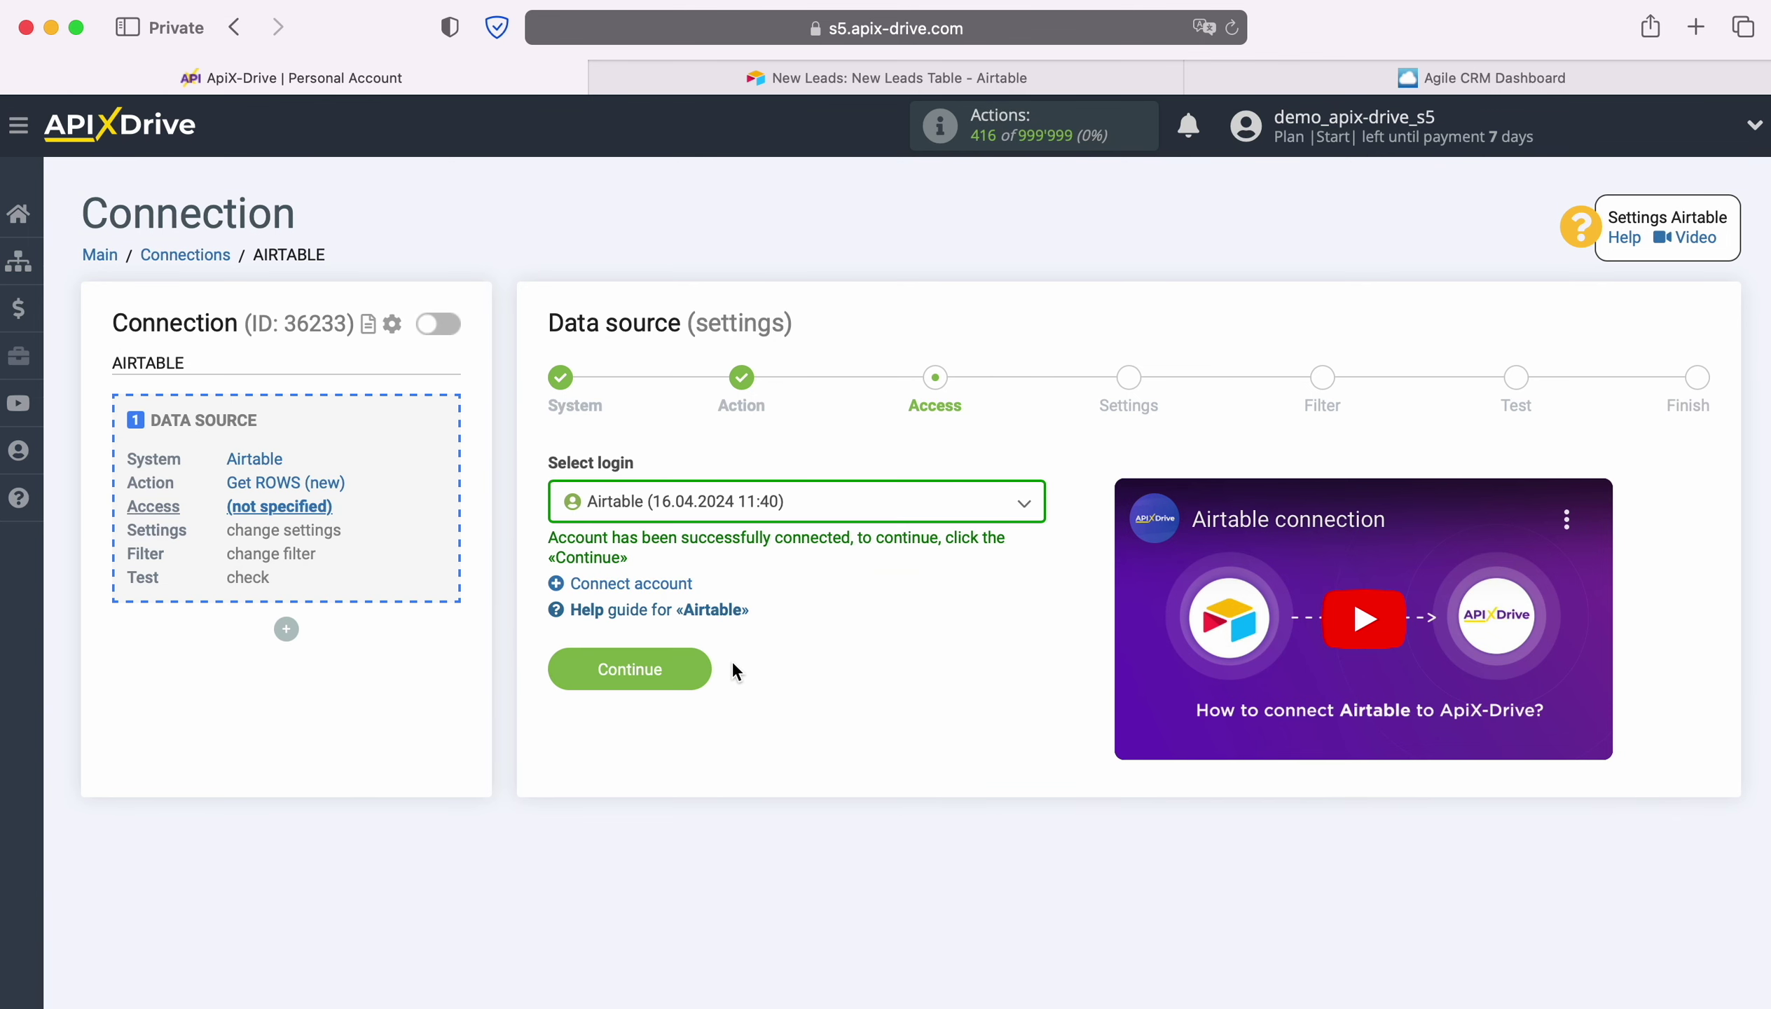
pyautogui.click(692, 660)
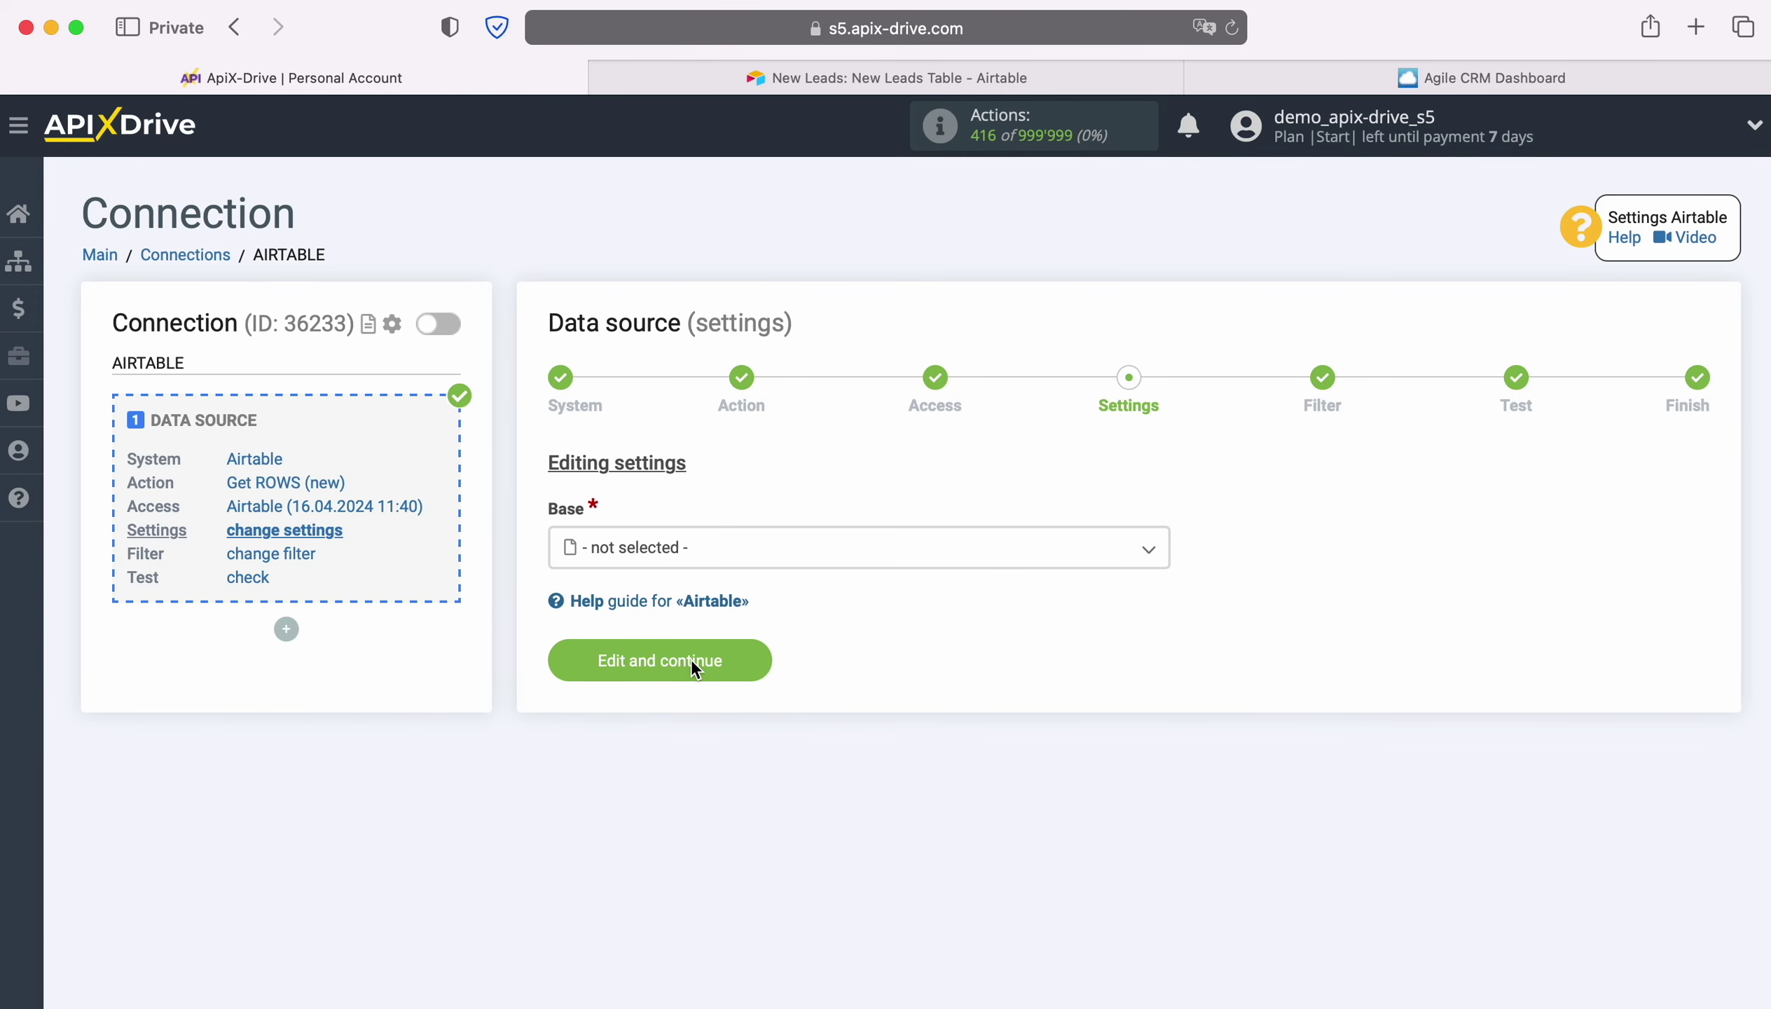
# Choose base New Leads and table New Leads Table for the source.
pyautogui.click(731, 547)
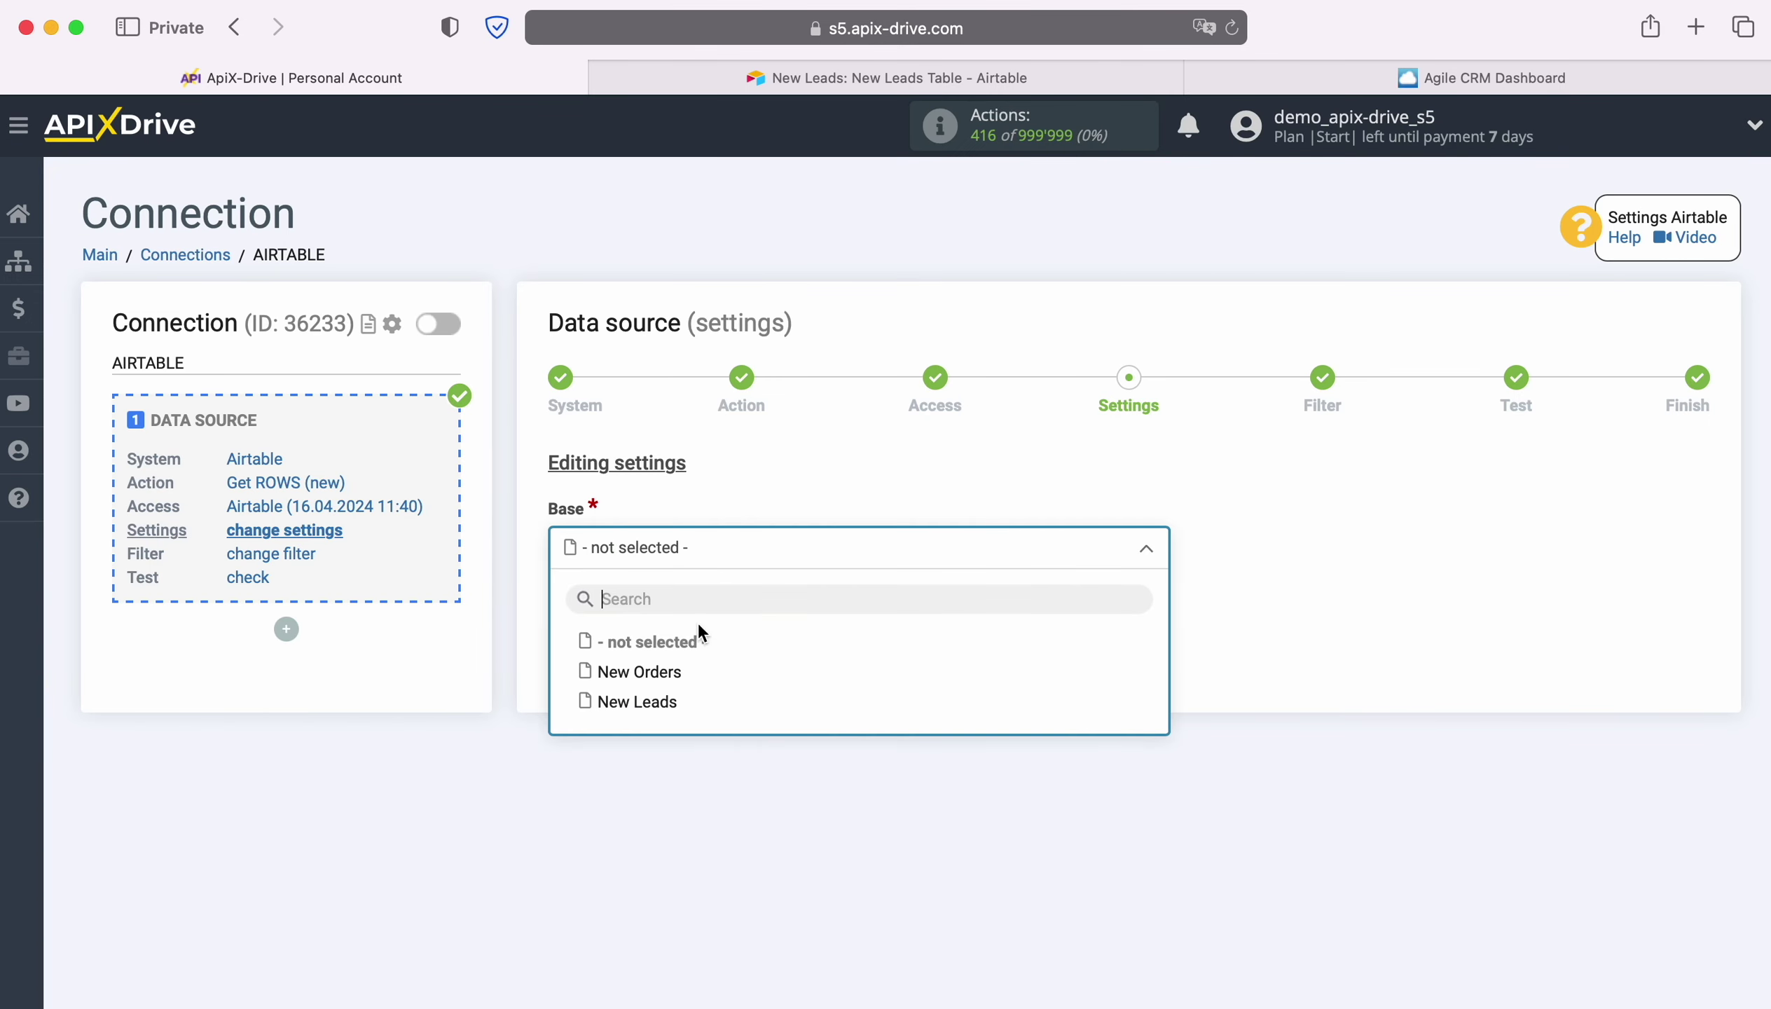
pyautogui.click(665, 701)
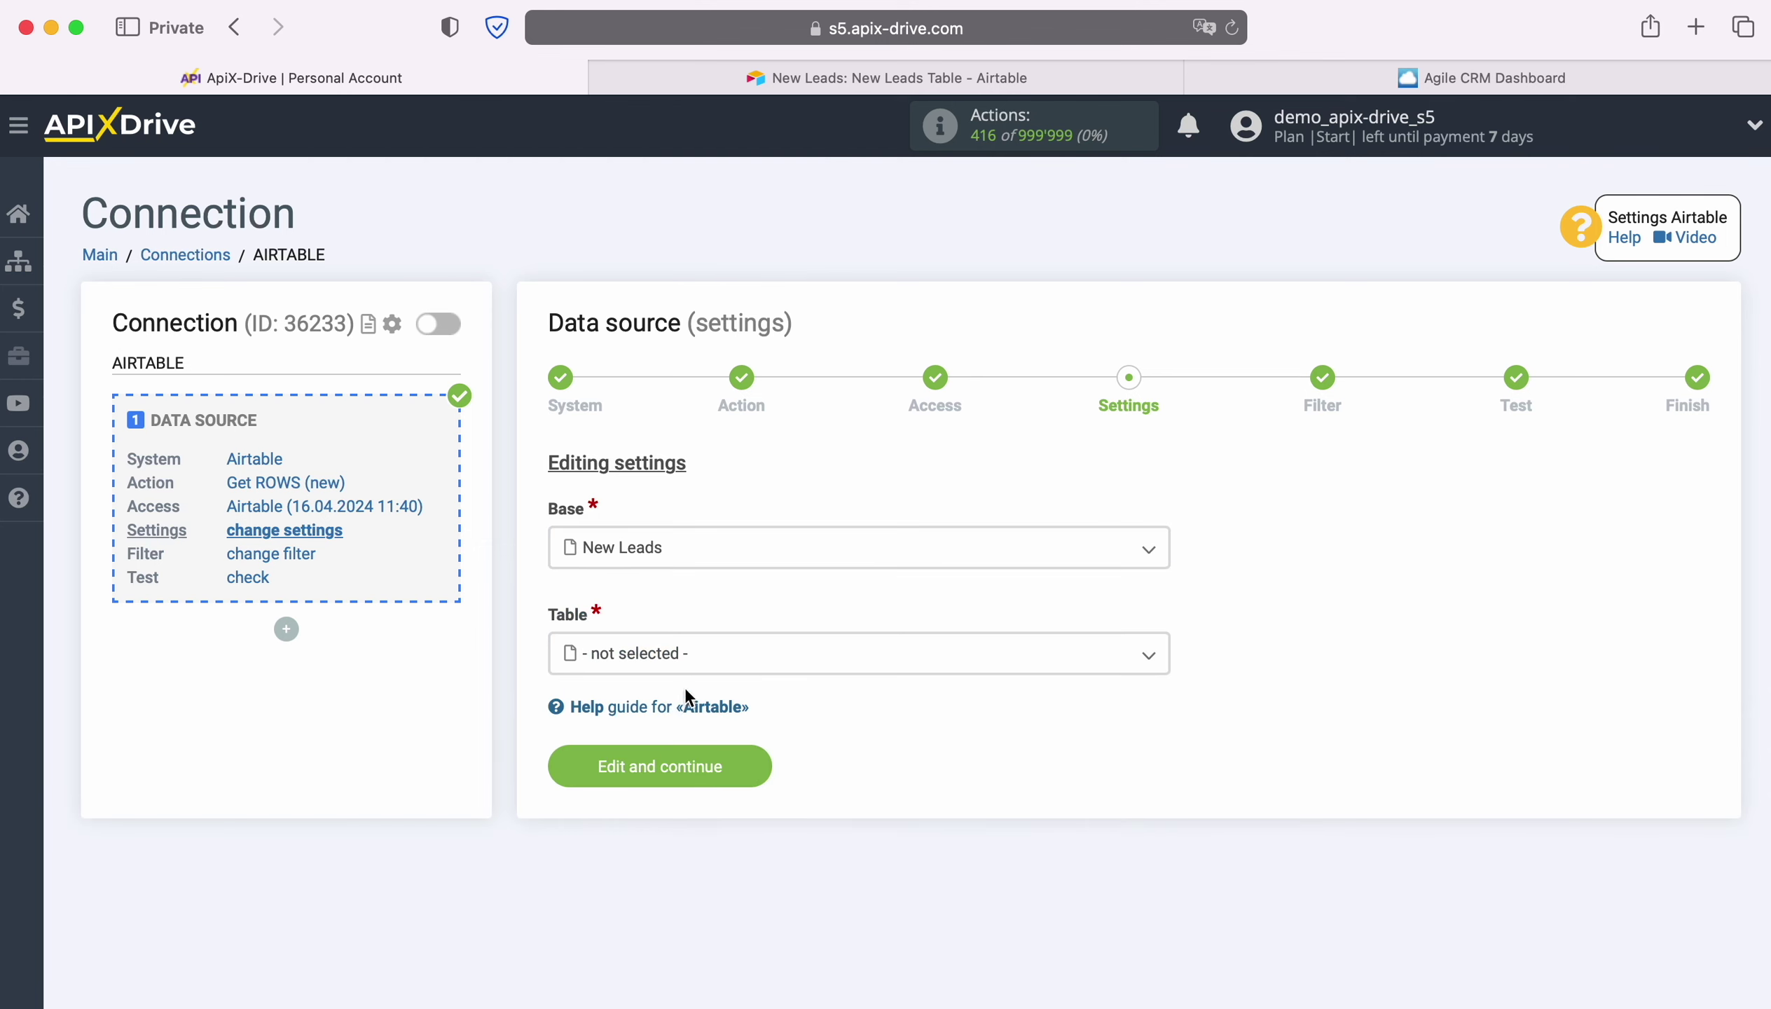
pyautogui.click(694, 659)
pyautogui.click(700, 779)
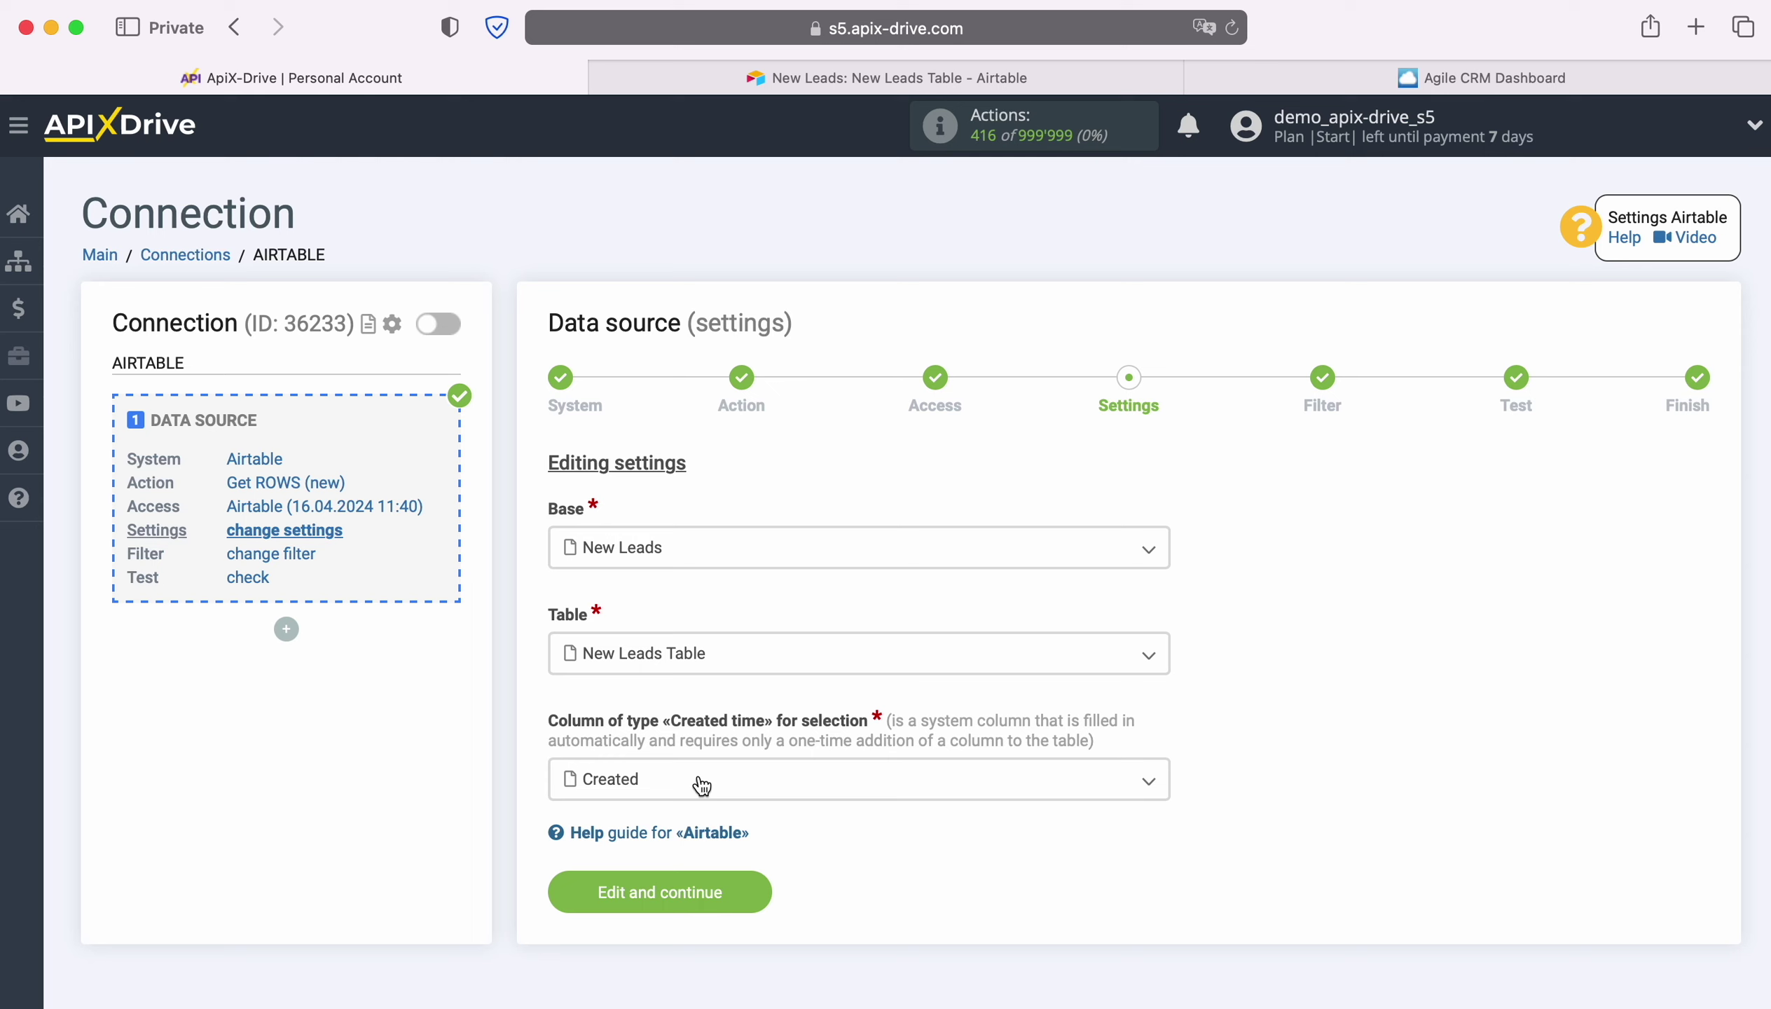
pyautogui.click(701, 781)
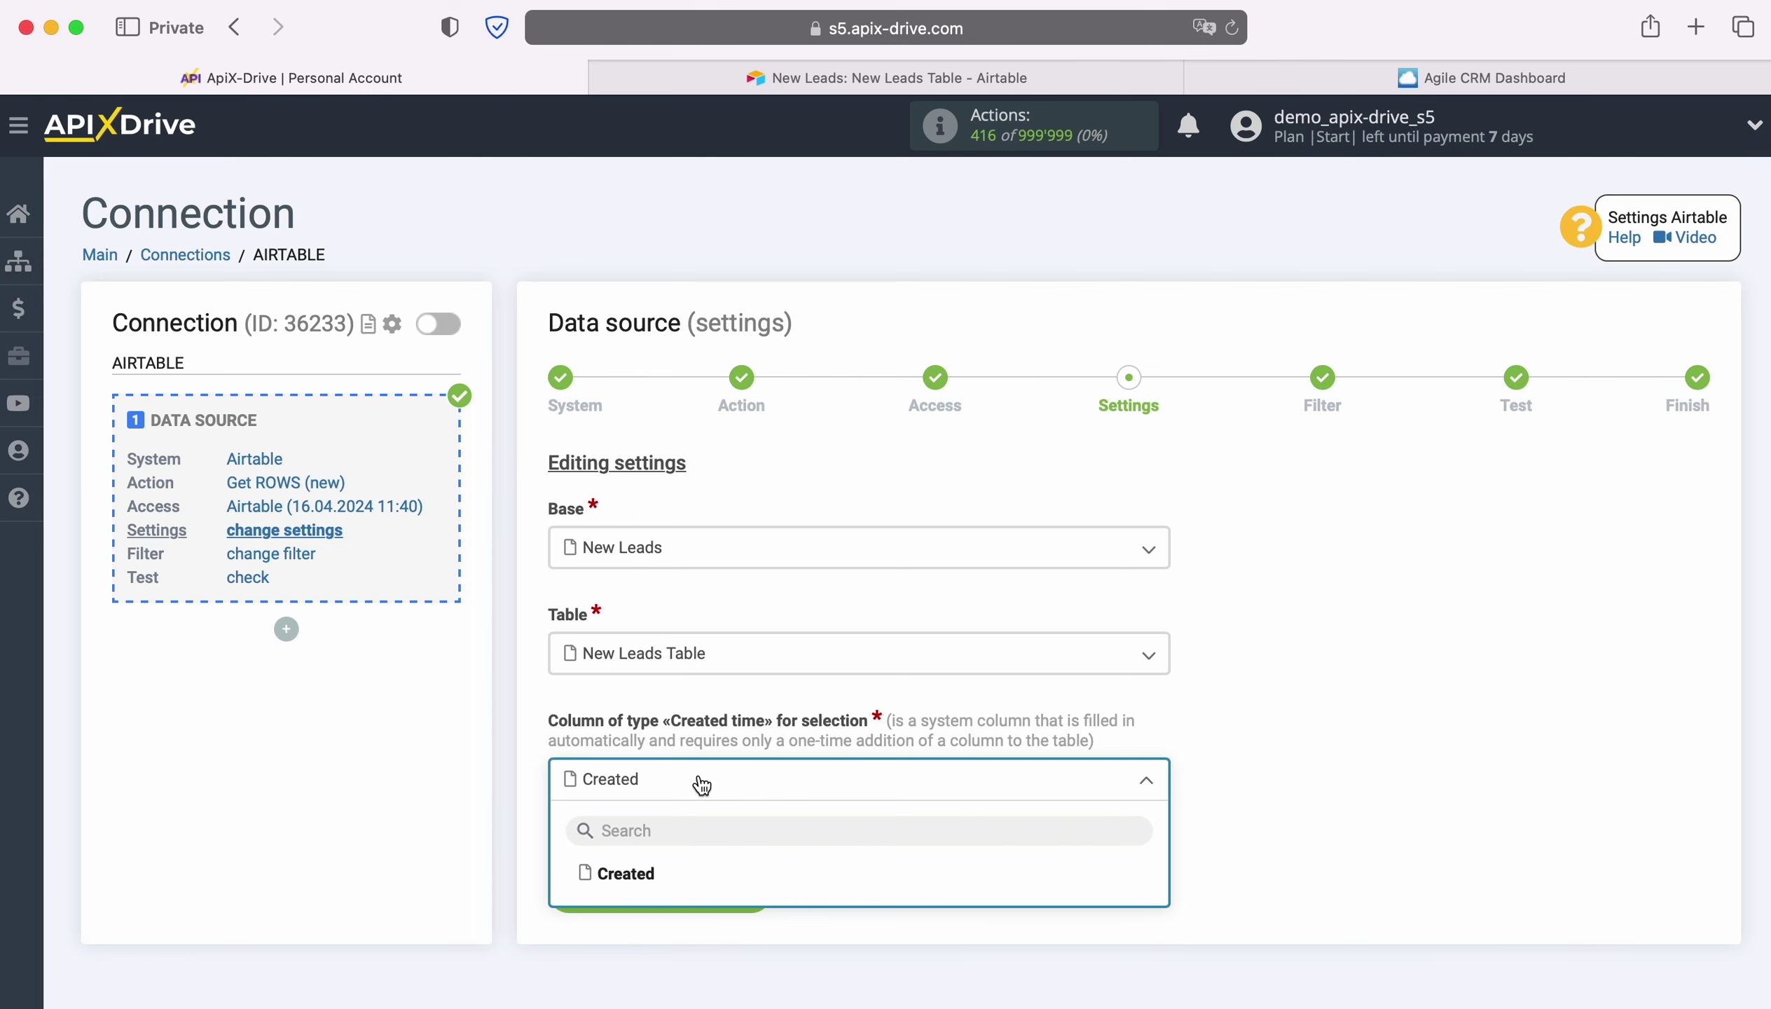
pyautogui.click(752, 90)
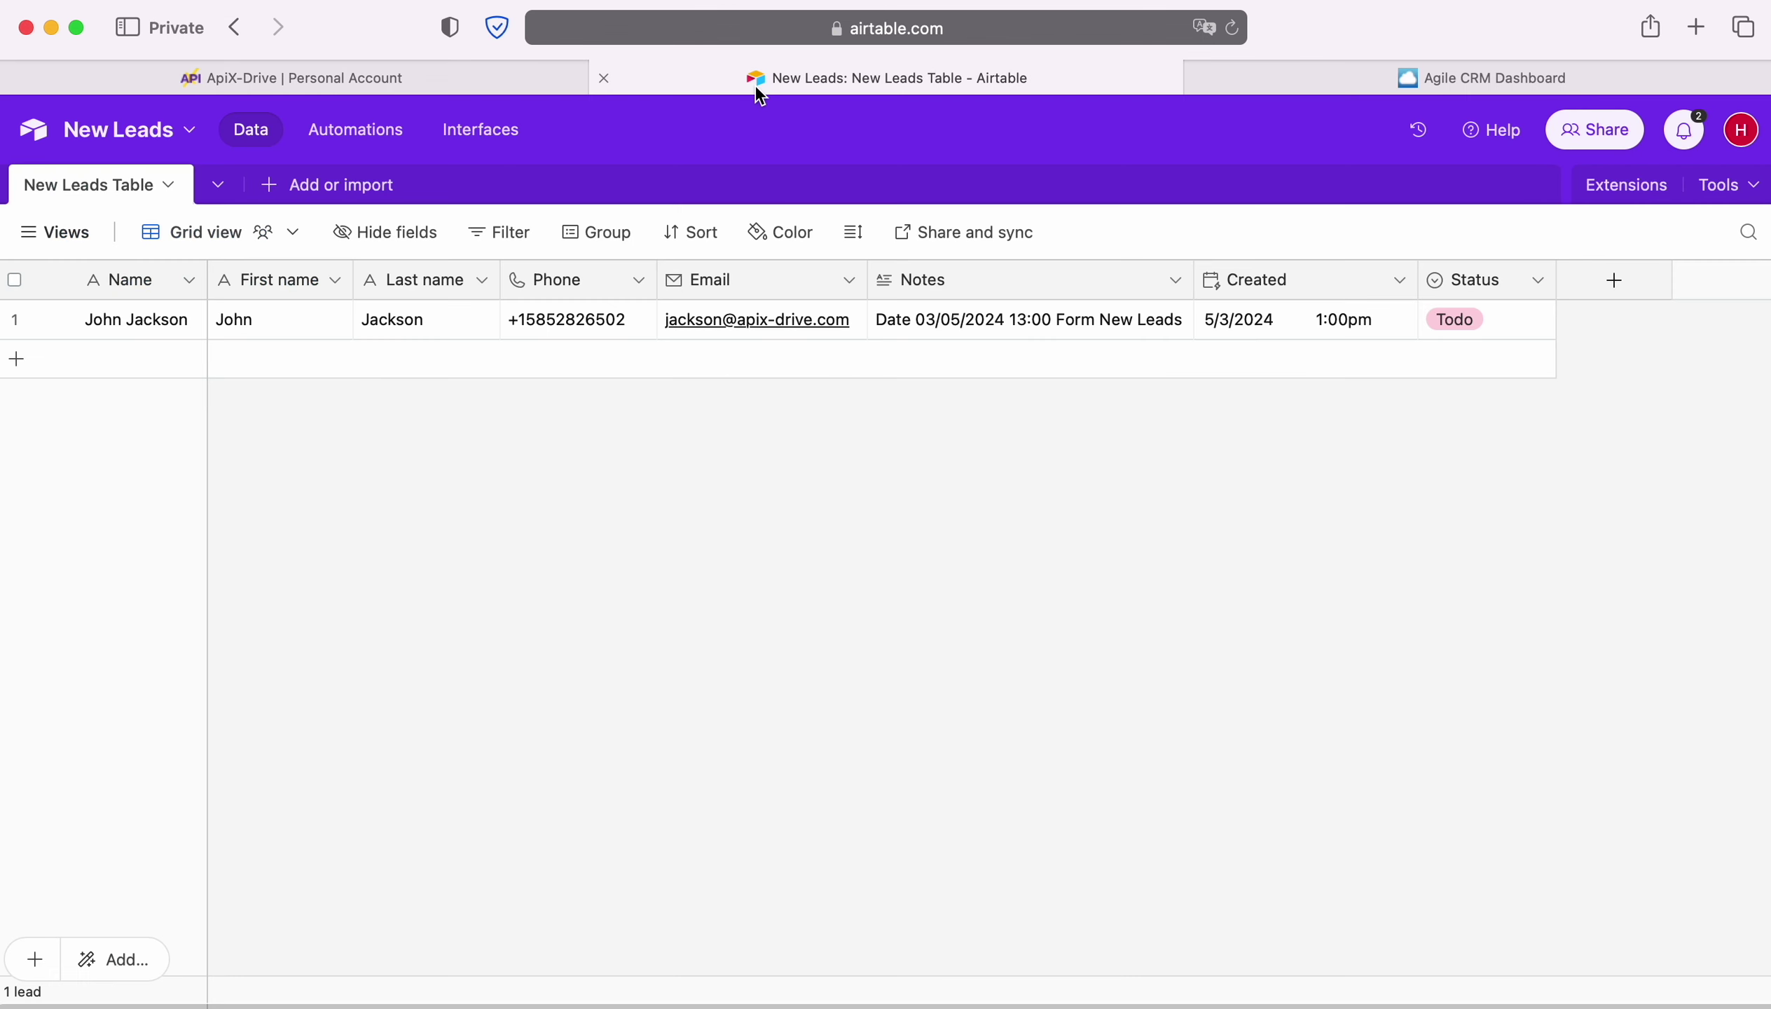
pyautogui.click(1616, 281)
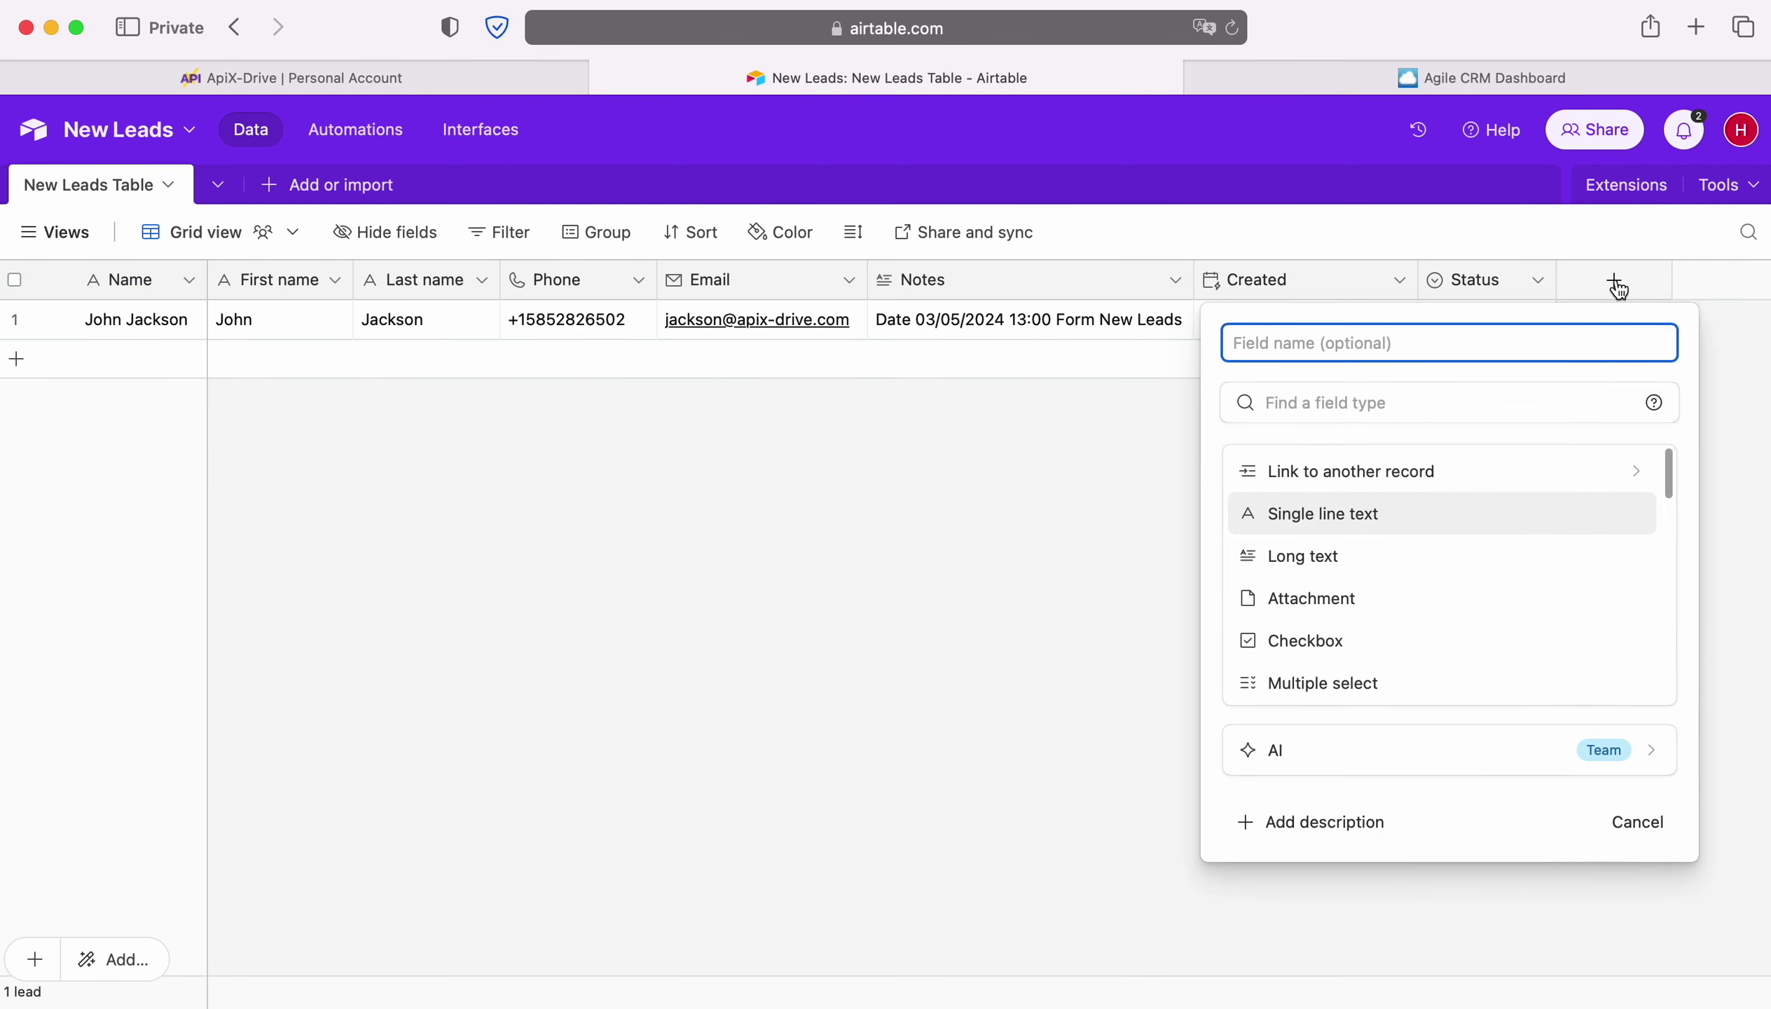
pyautogui.scroll(-4, 1507, 520)
pyautogui.scroll(-6, 1509, 523)
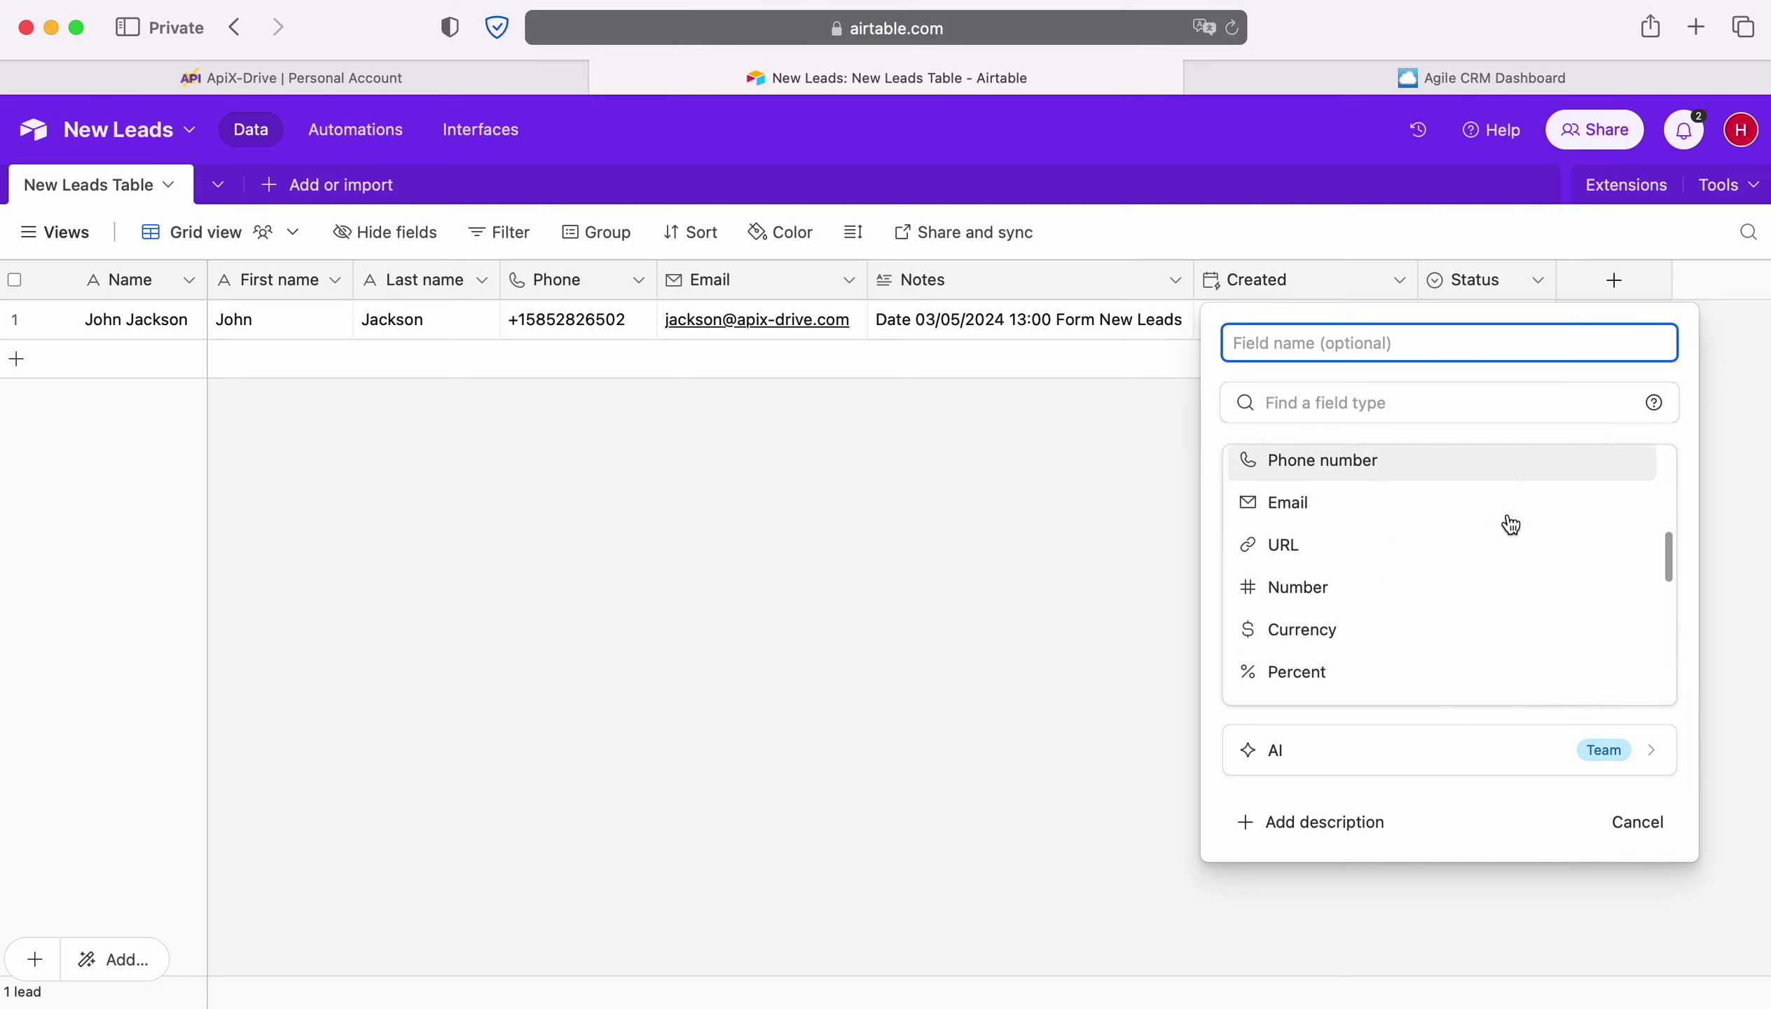
pyautogui.scroll(-2, 1509, 523)
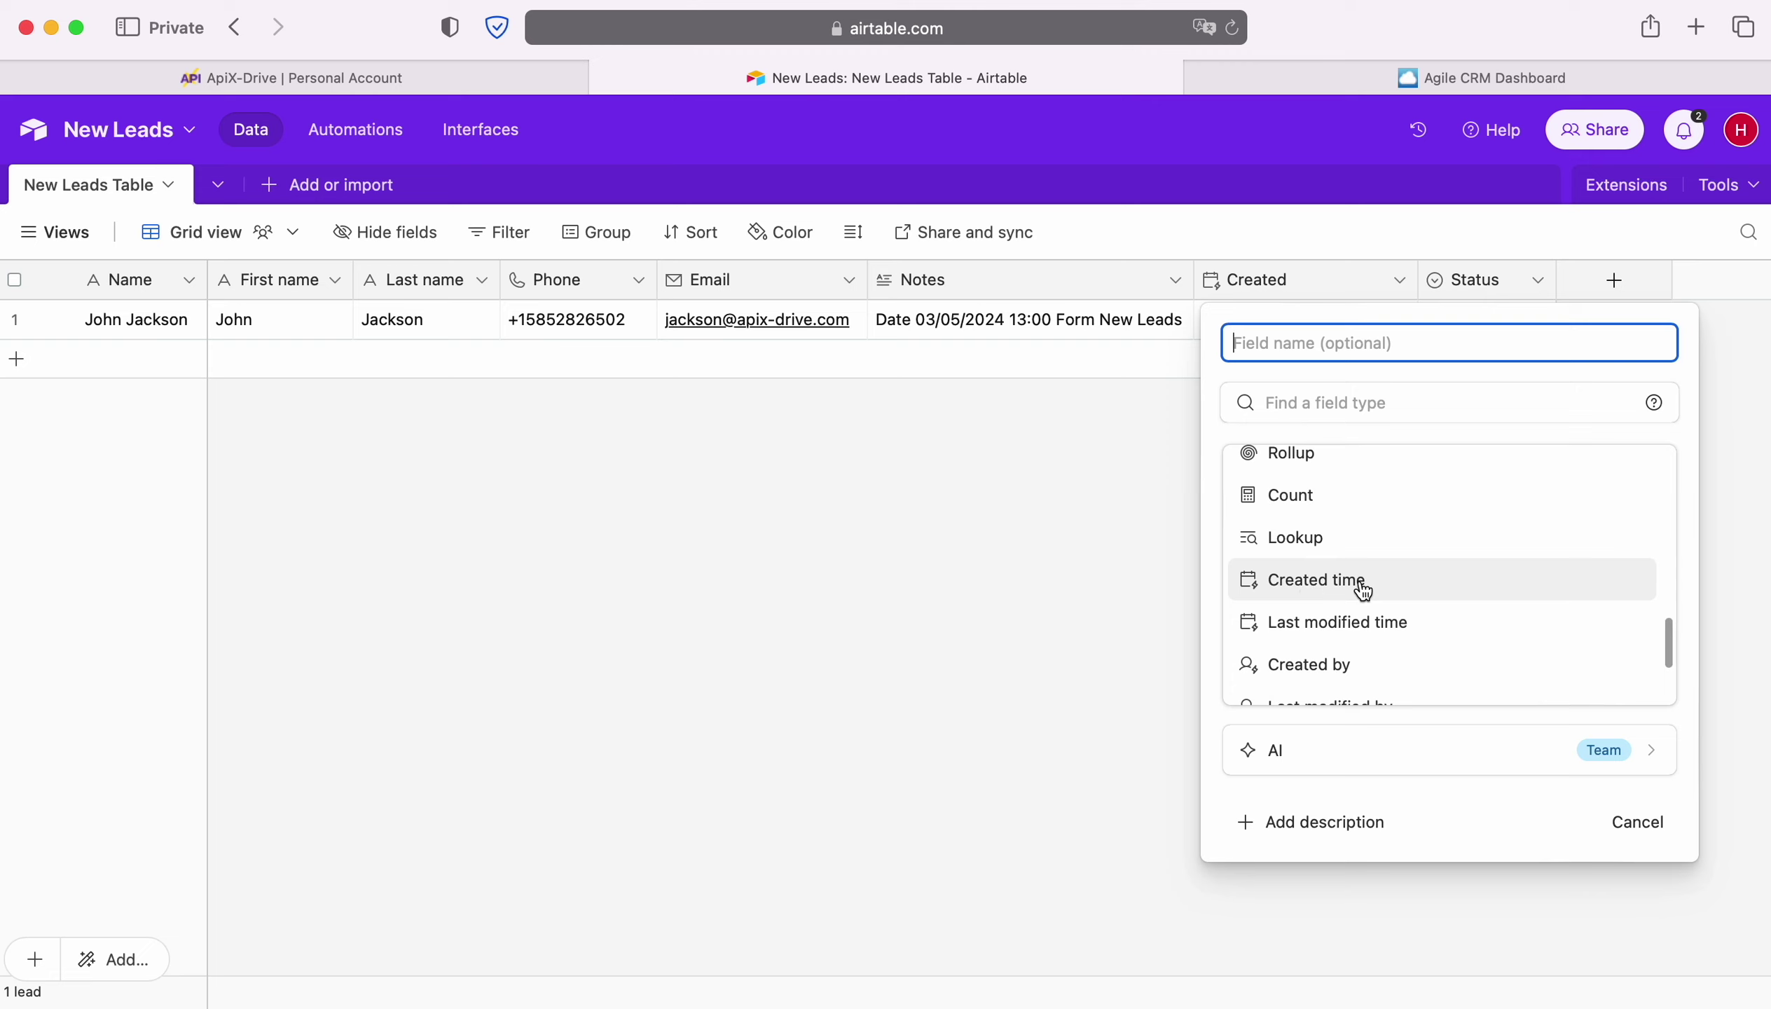
pyautogui.press('Escape')
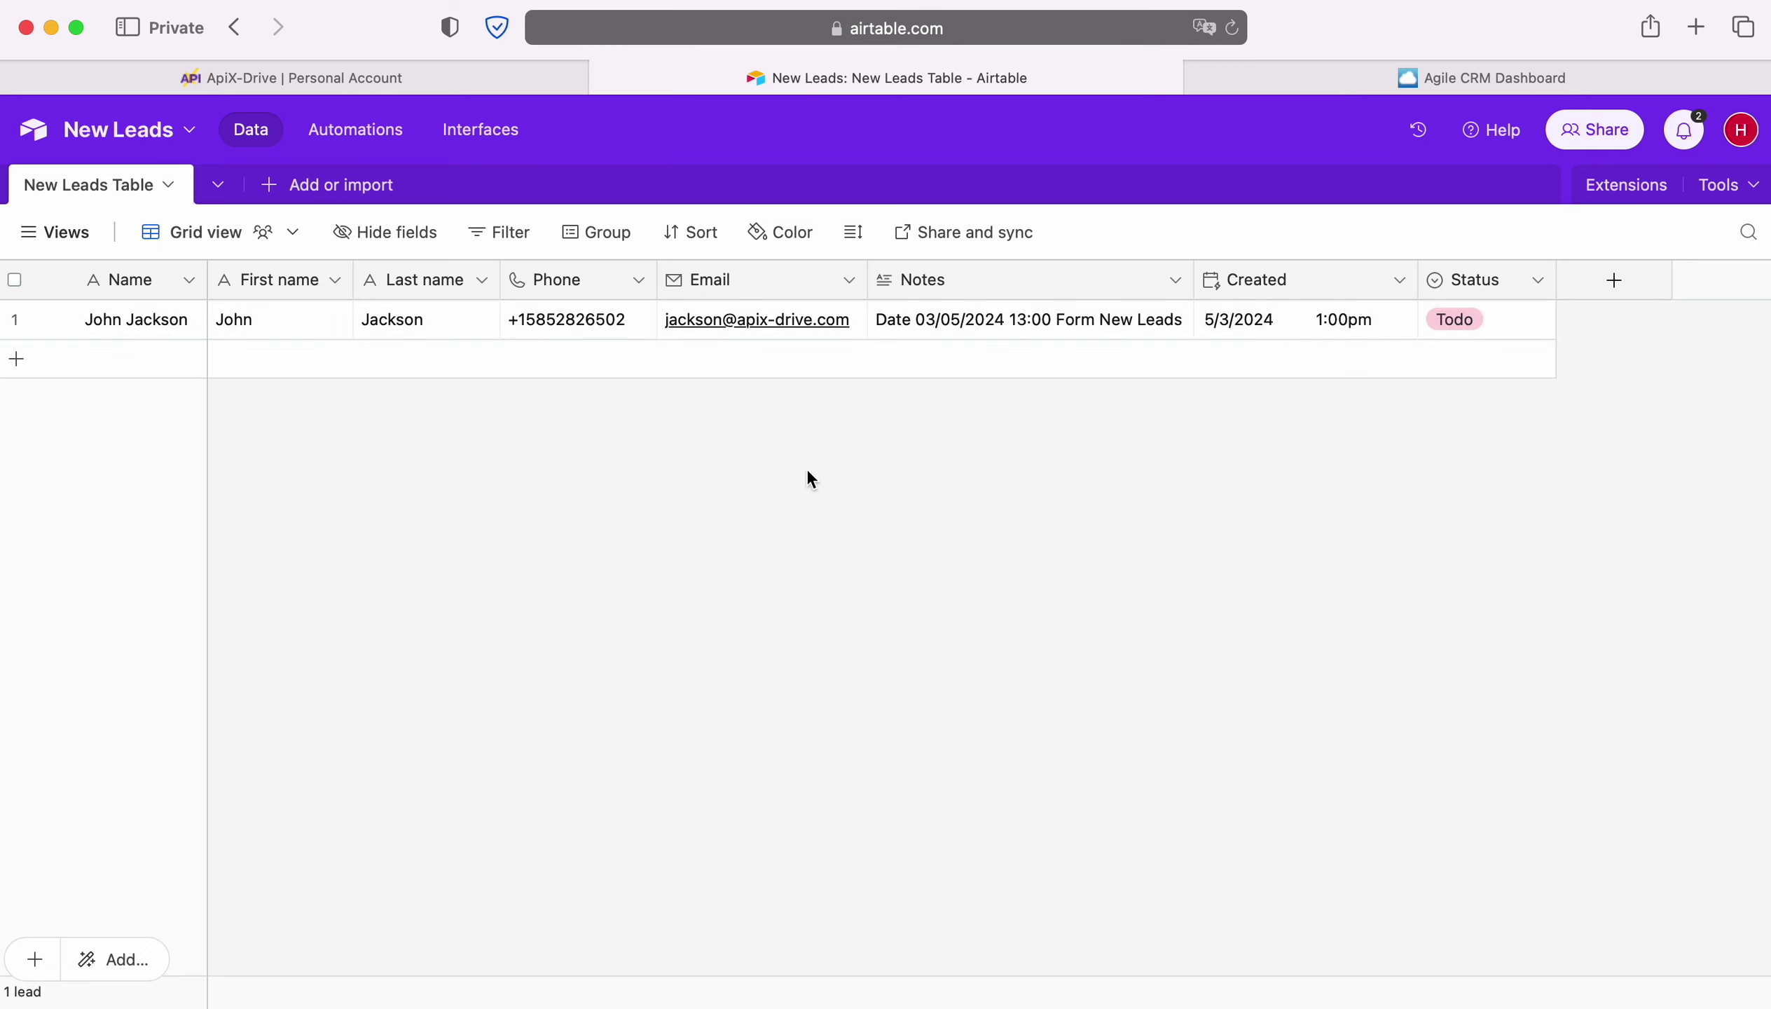
pyautogui.click(198, 78)
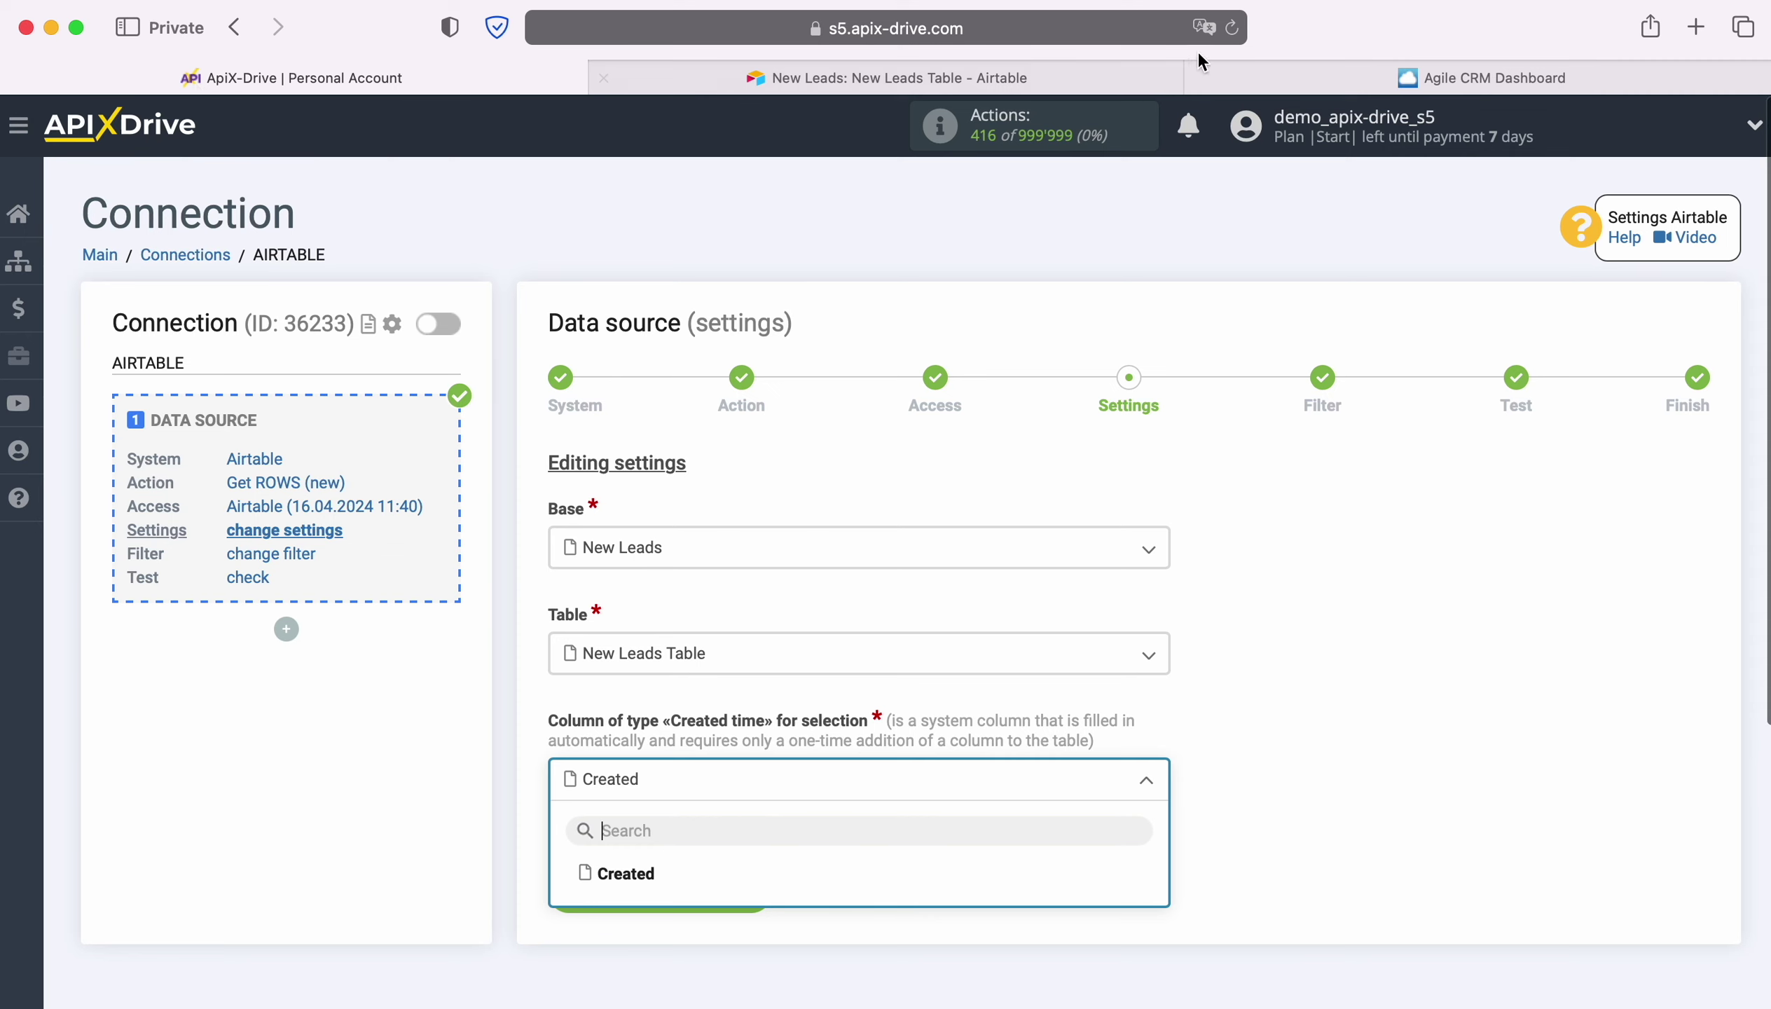
# Pick Created as the creation-time column, skip filtering, and accept the loaded test lead.
pyautogui.click(653, 878)
pyautogui.click(754, 894)
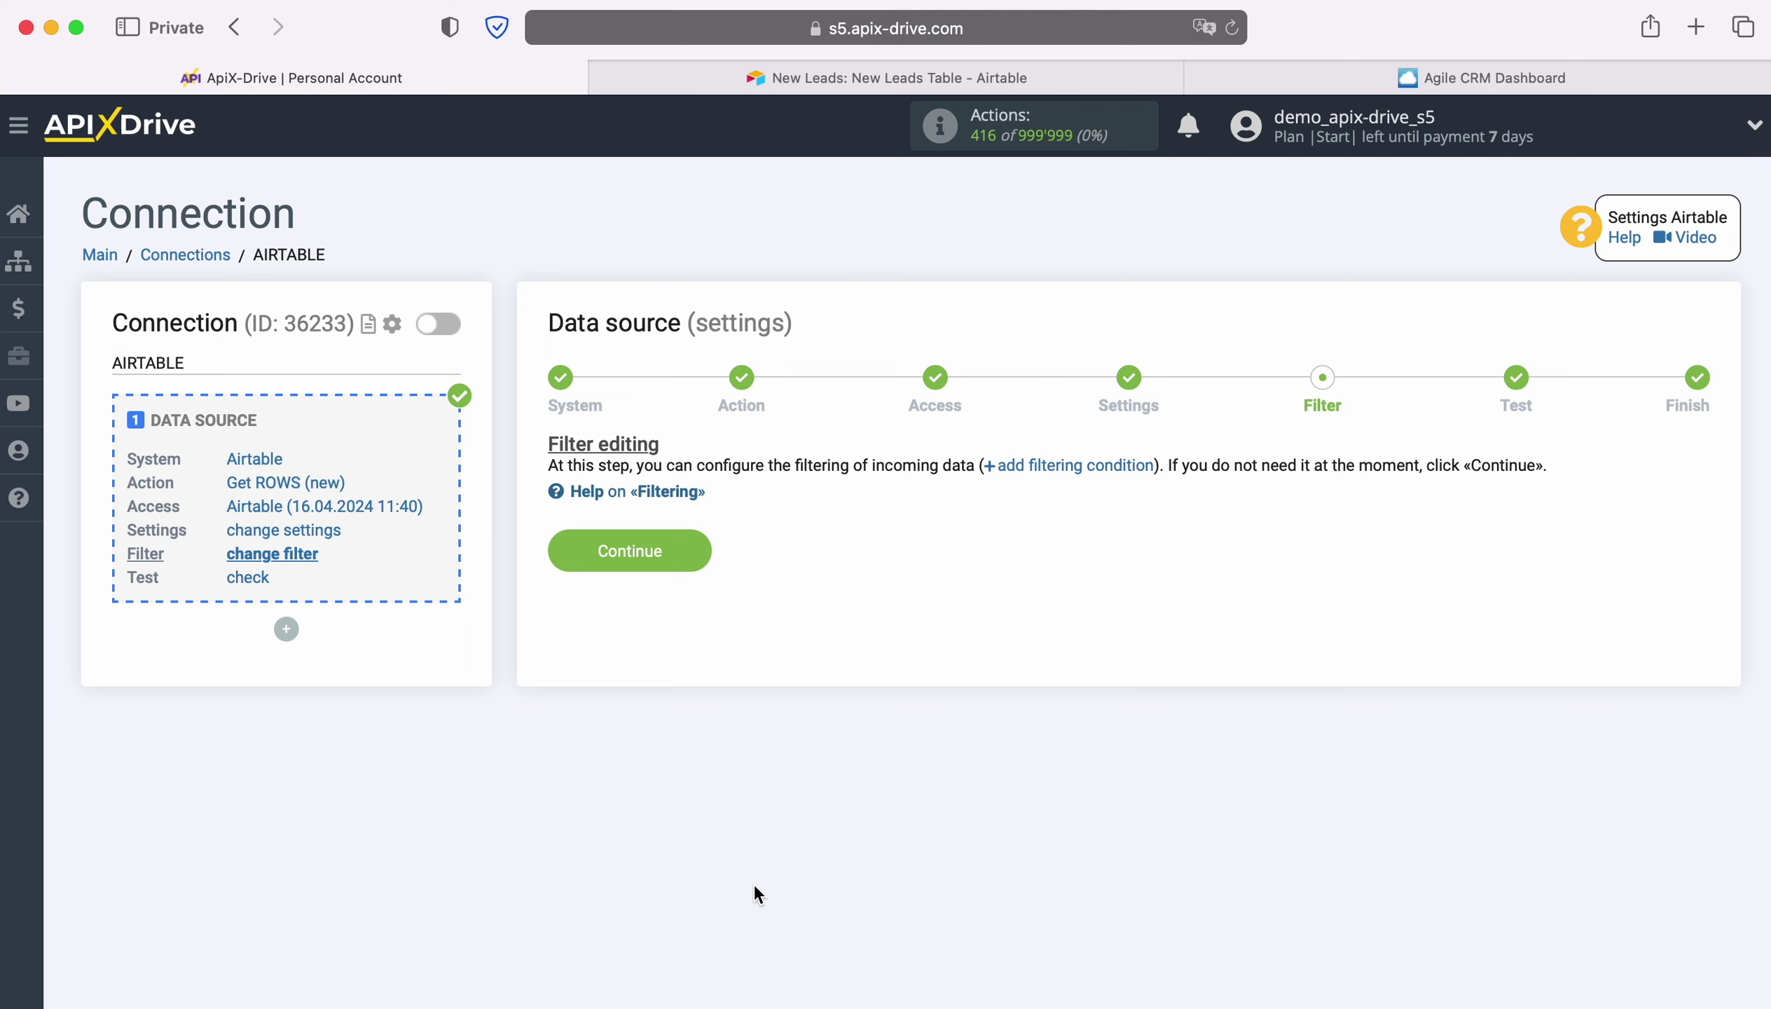
pyautogui.click(694, 544)
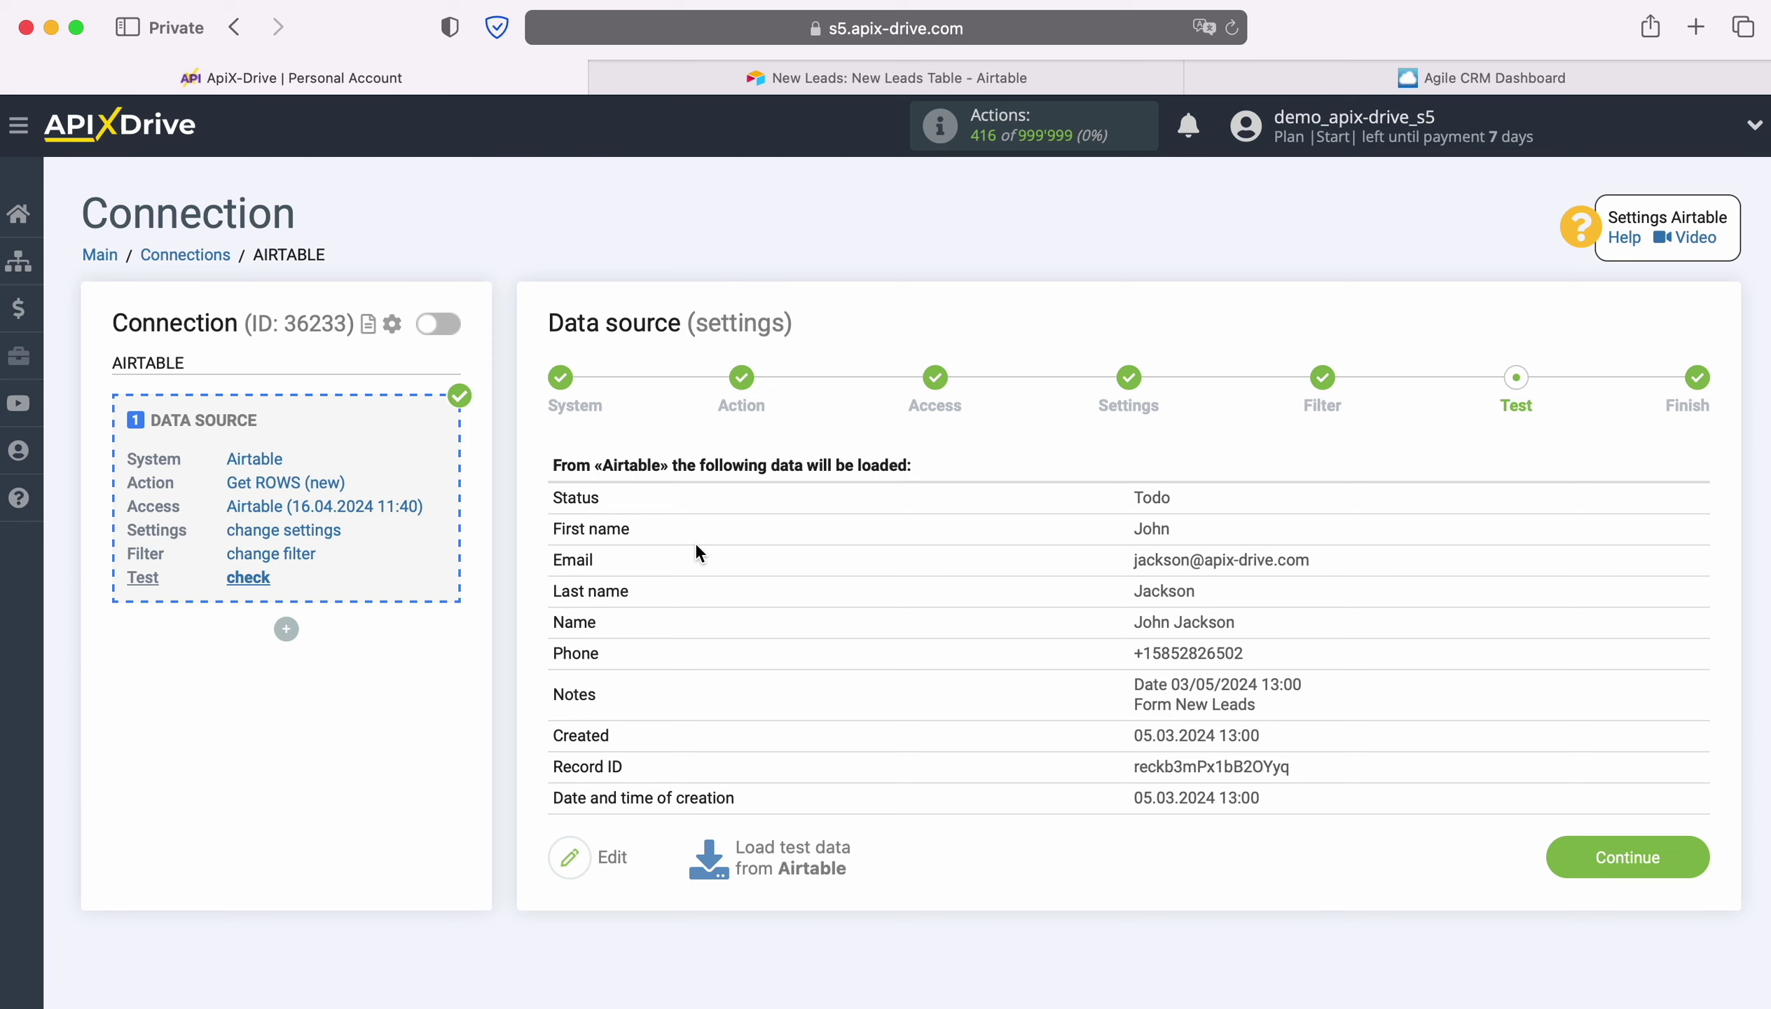
pyautogui.click(1693, 852)
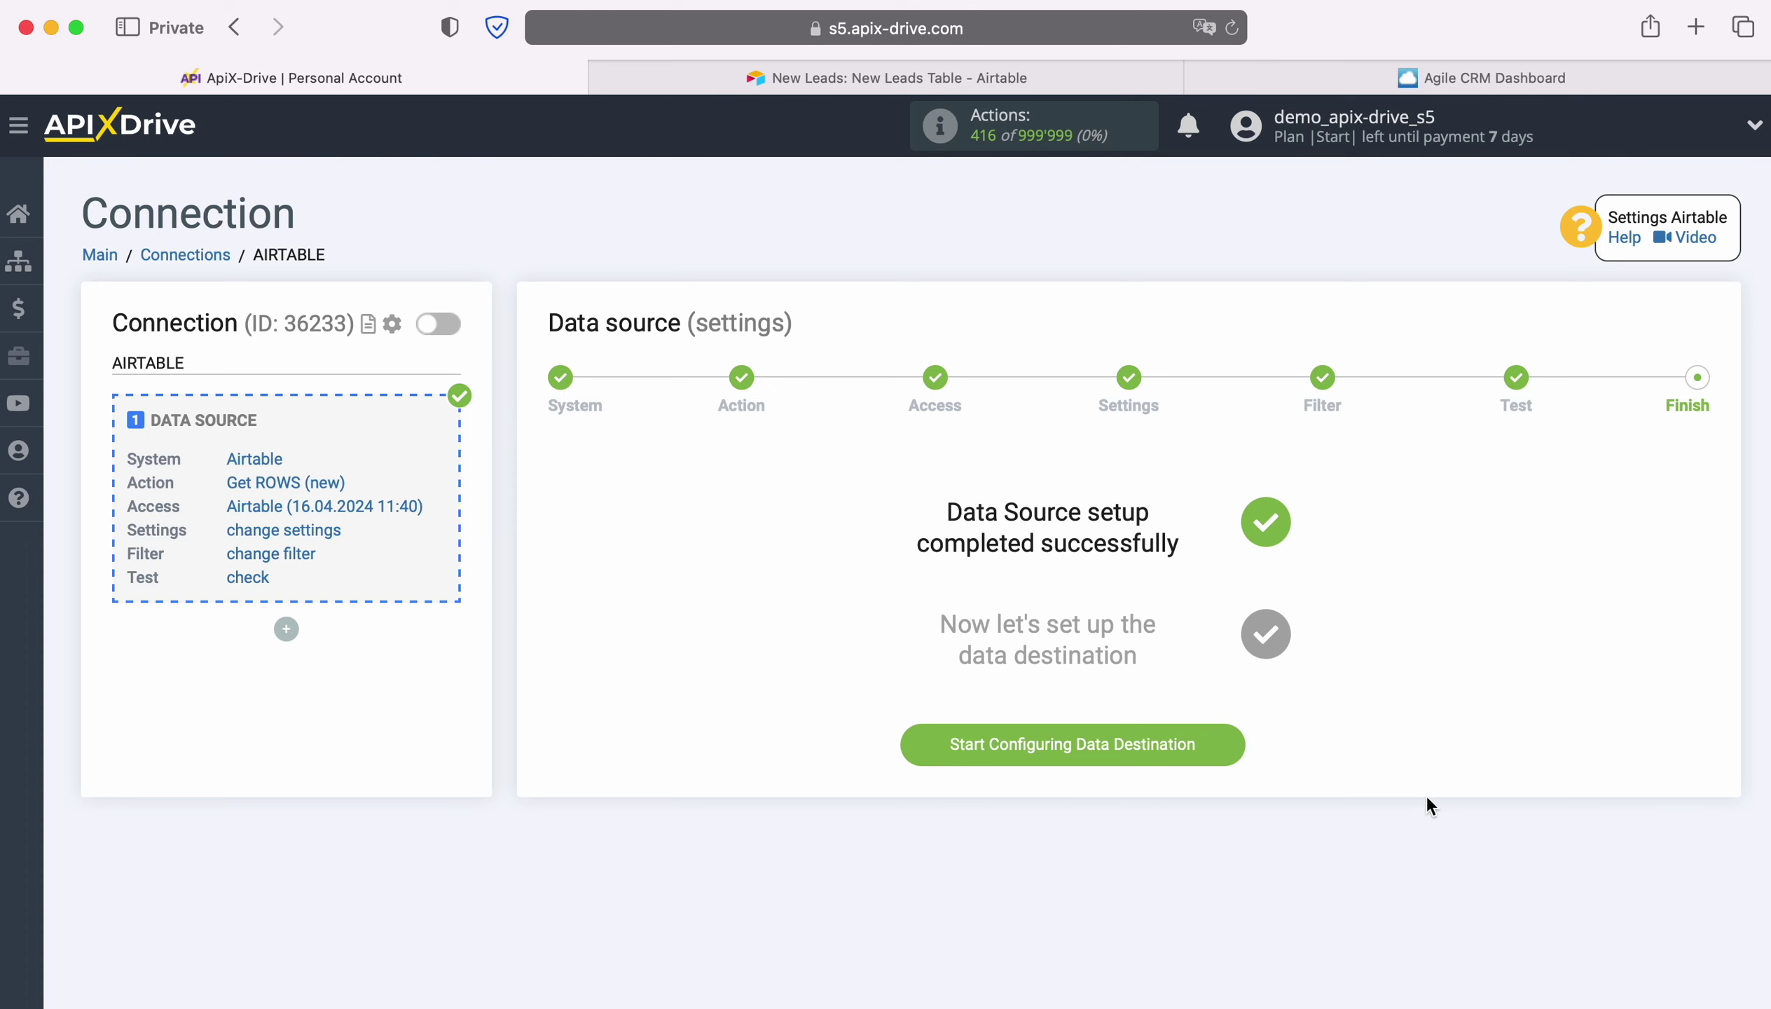
# Choose Agile CRM as the data destination system.
pyautogui.click(1223, 737)
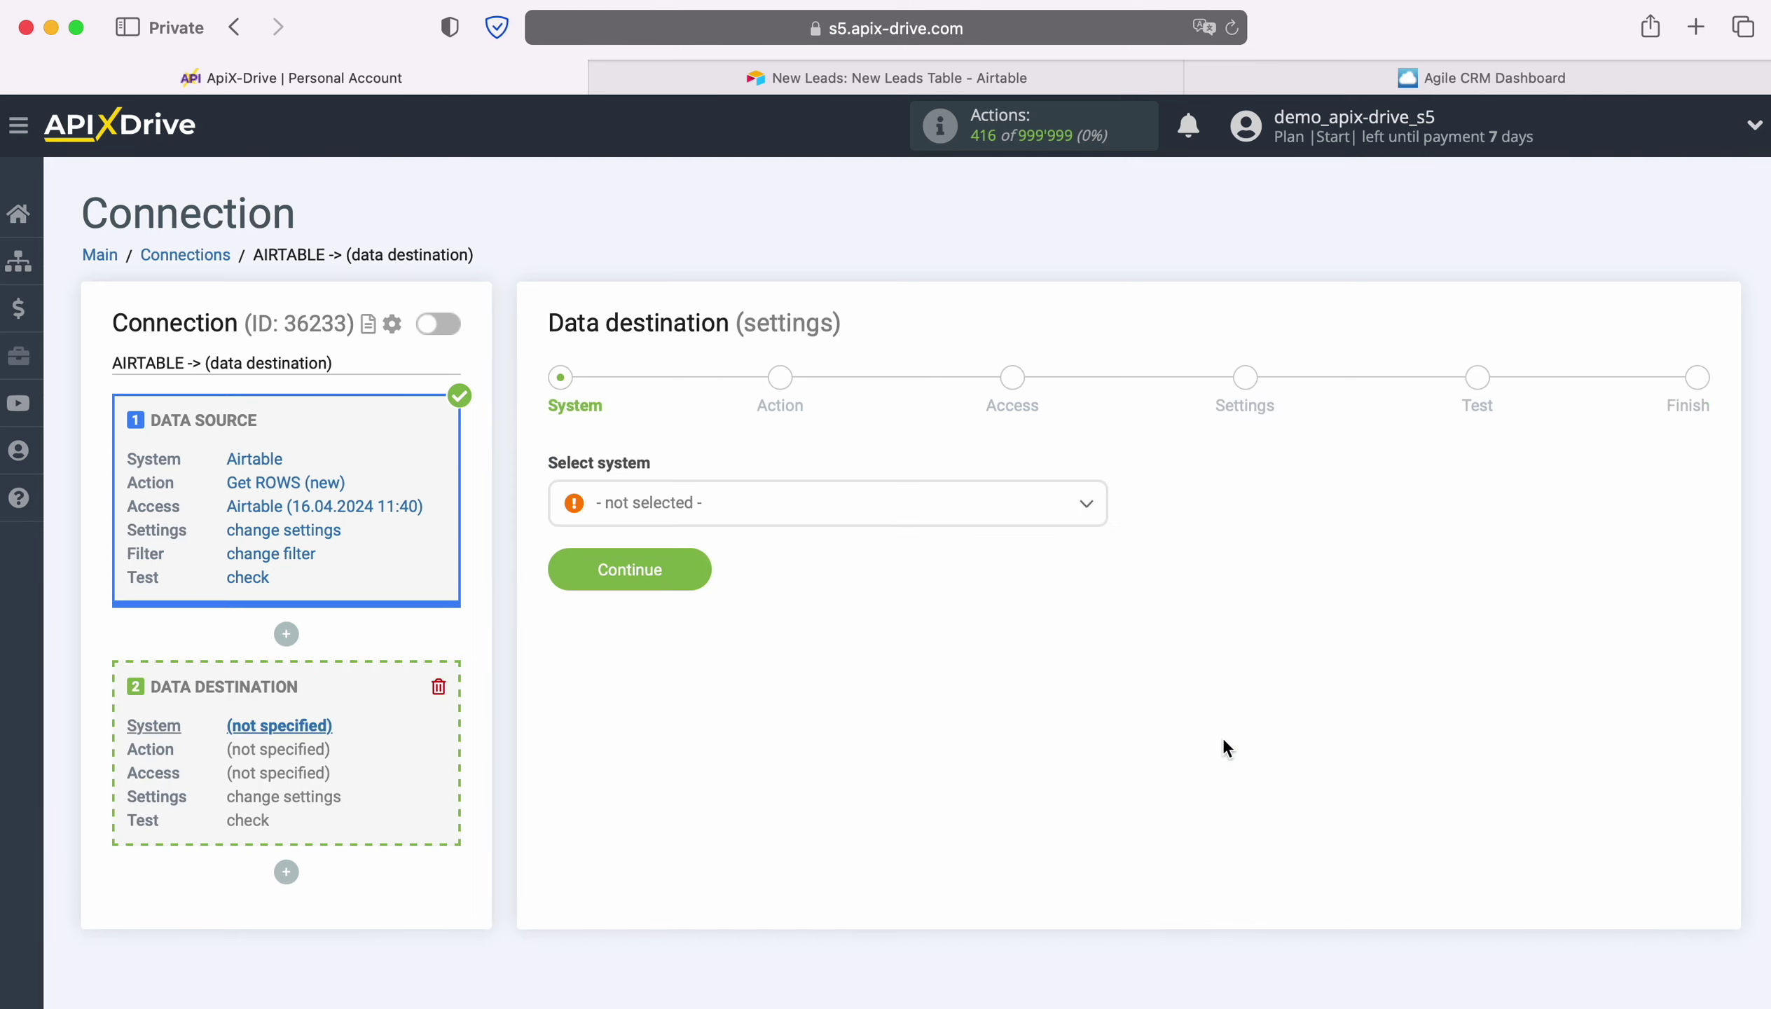
pyautogui.click(1059, 525)
pyautogui.scroll(-2, 1068, 660)
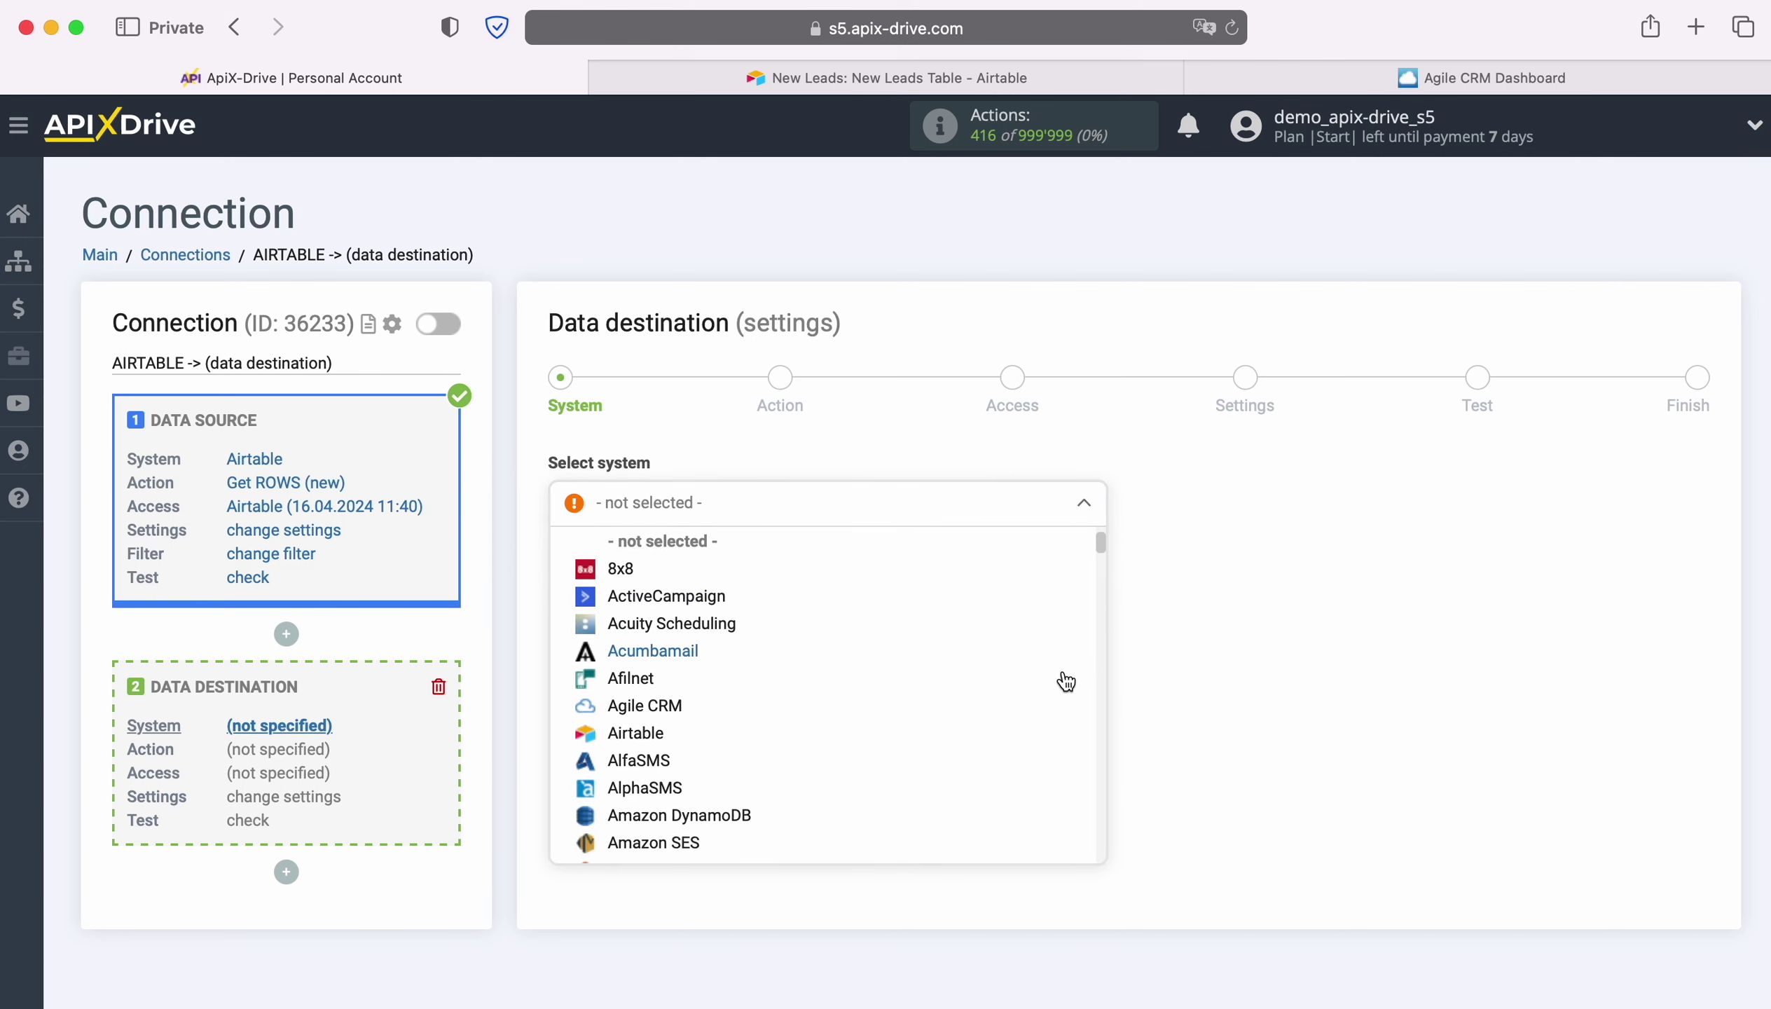
pyautogui.click(700, 675)
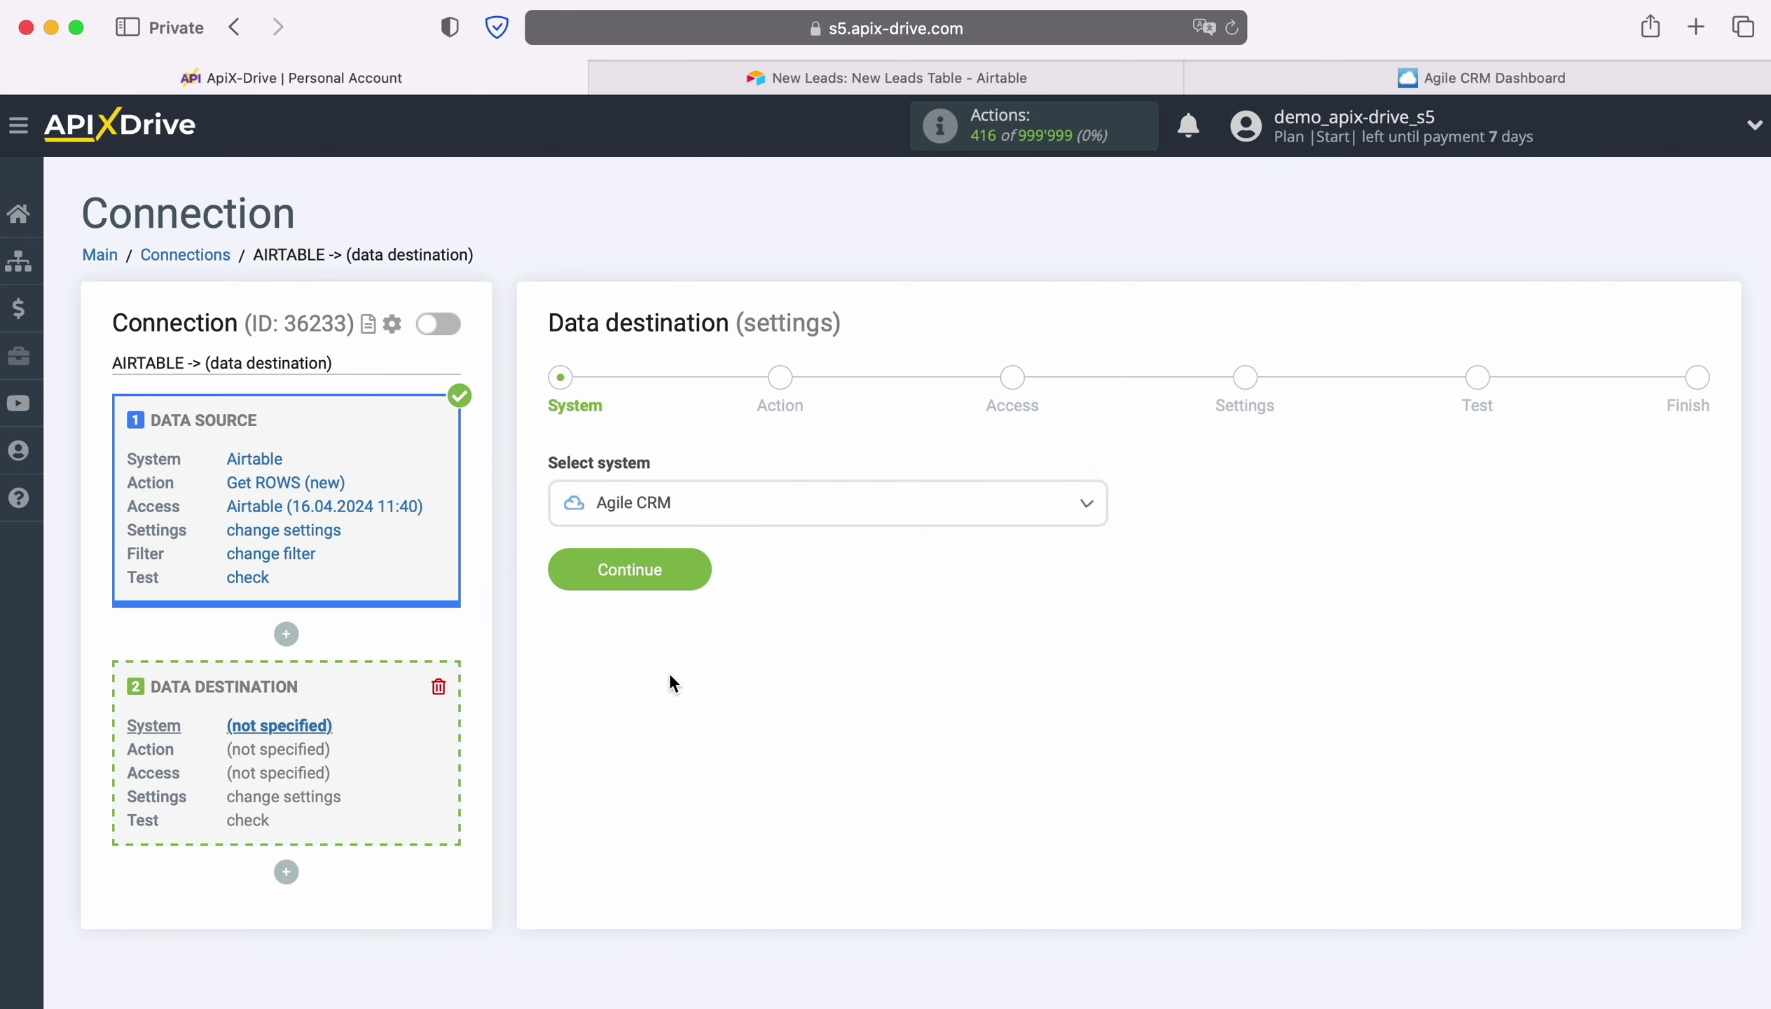
pyautogui.click(690, 562)
# Set the destination action to Create DEAL and begin connecting an Agile CRM account.
pyautogui.click(754, 509)
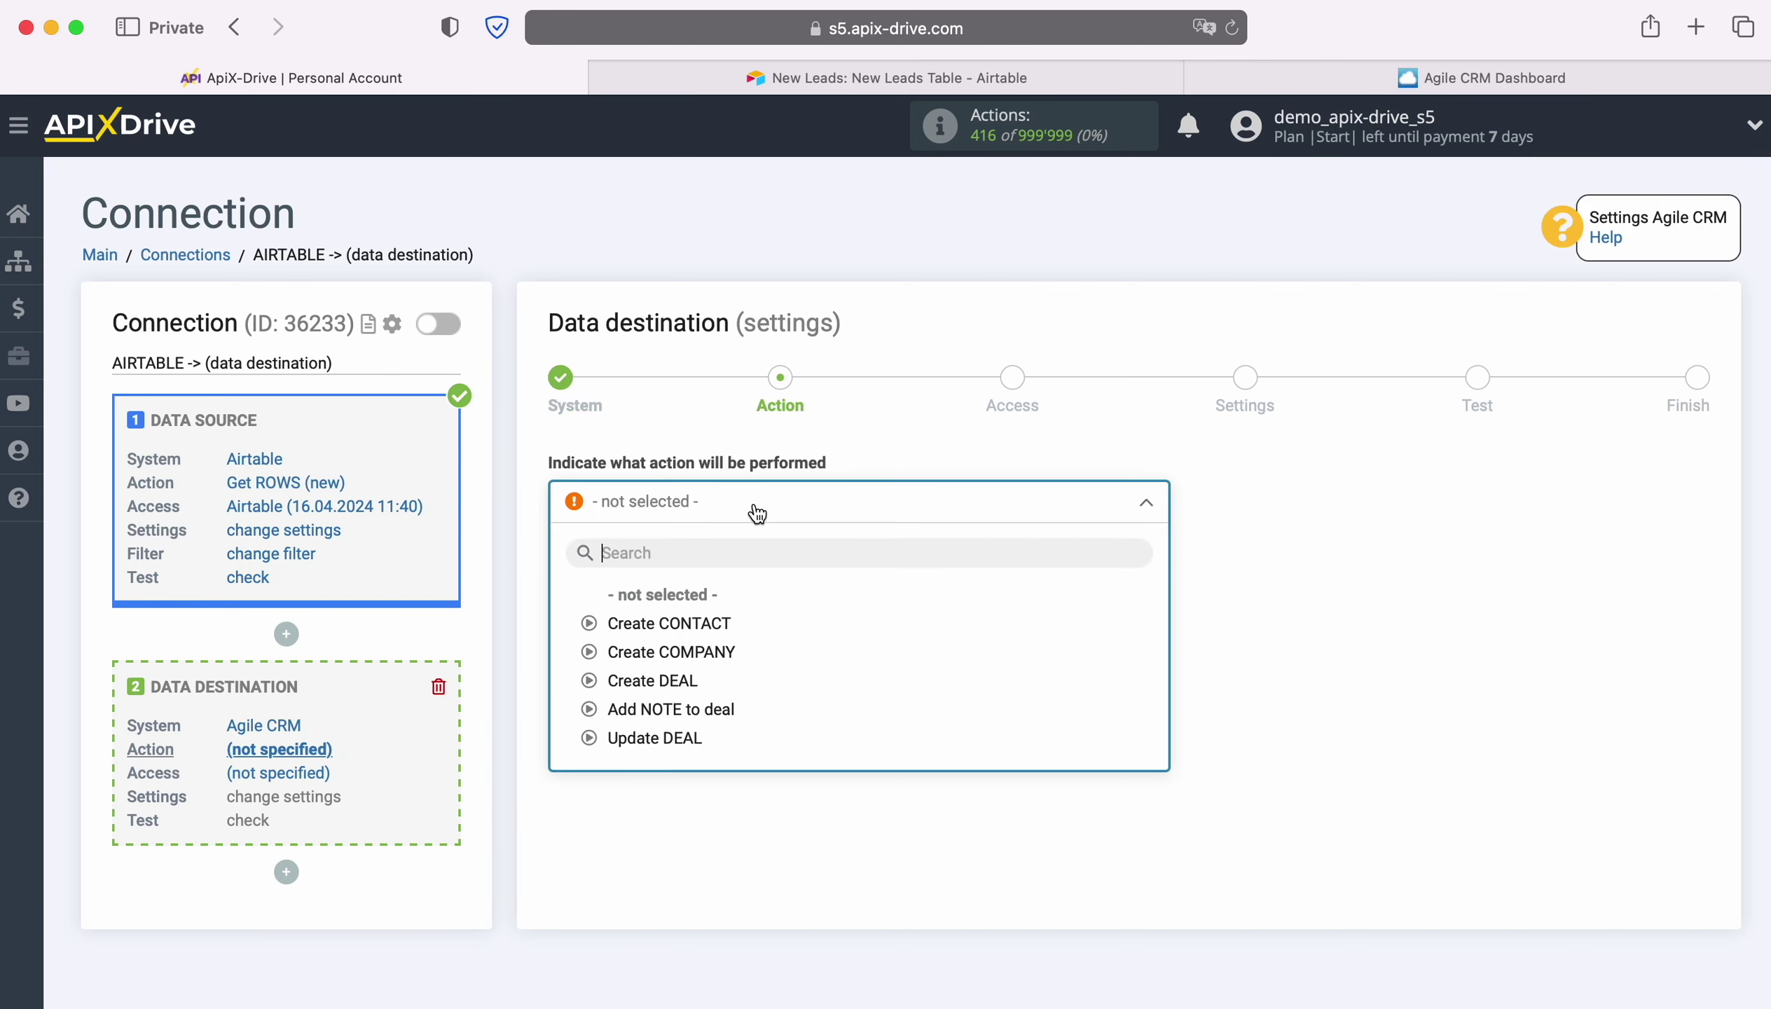
pyautogui.click(692, 680)
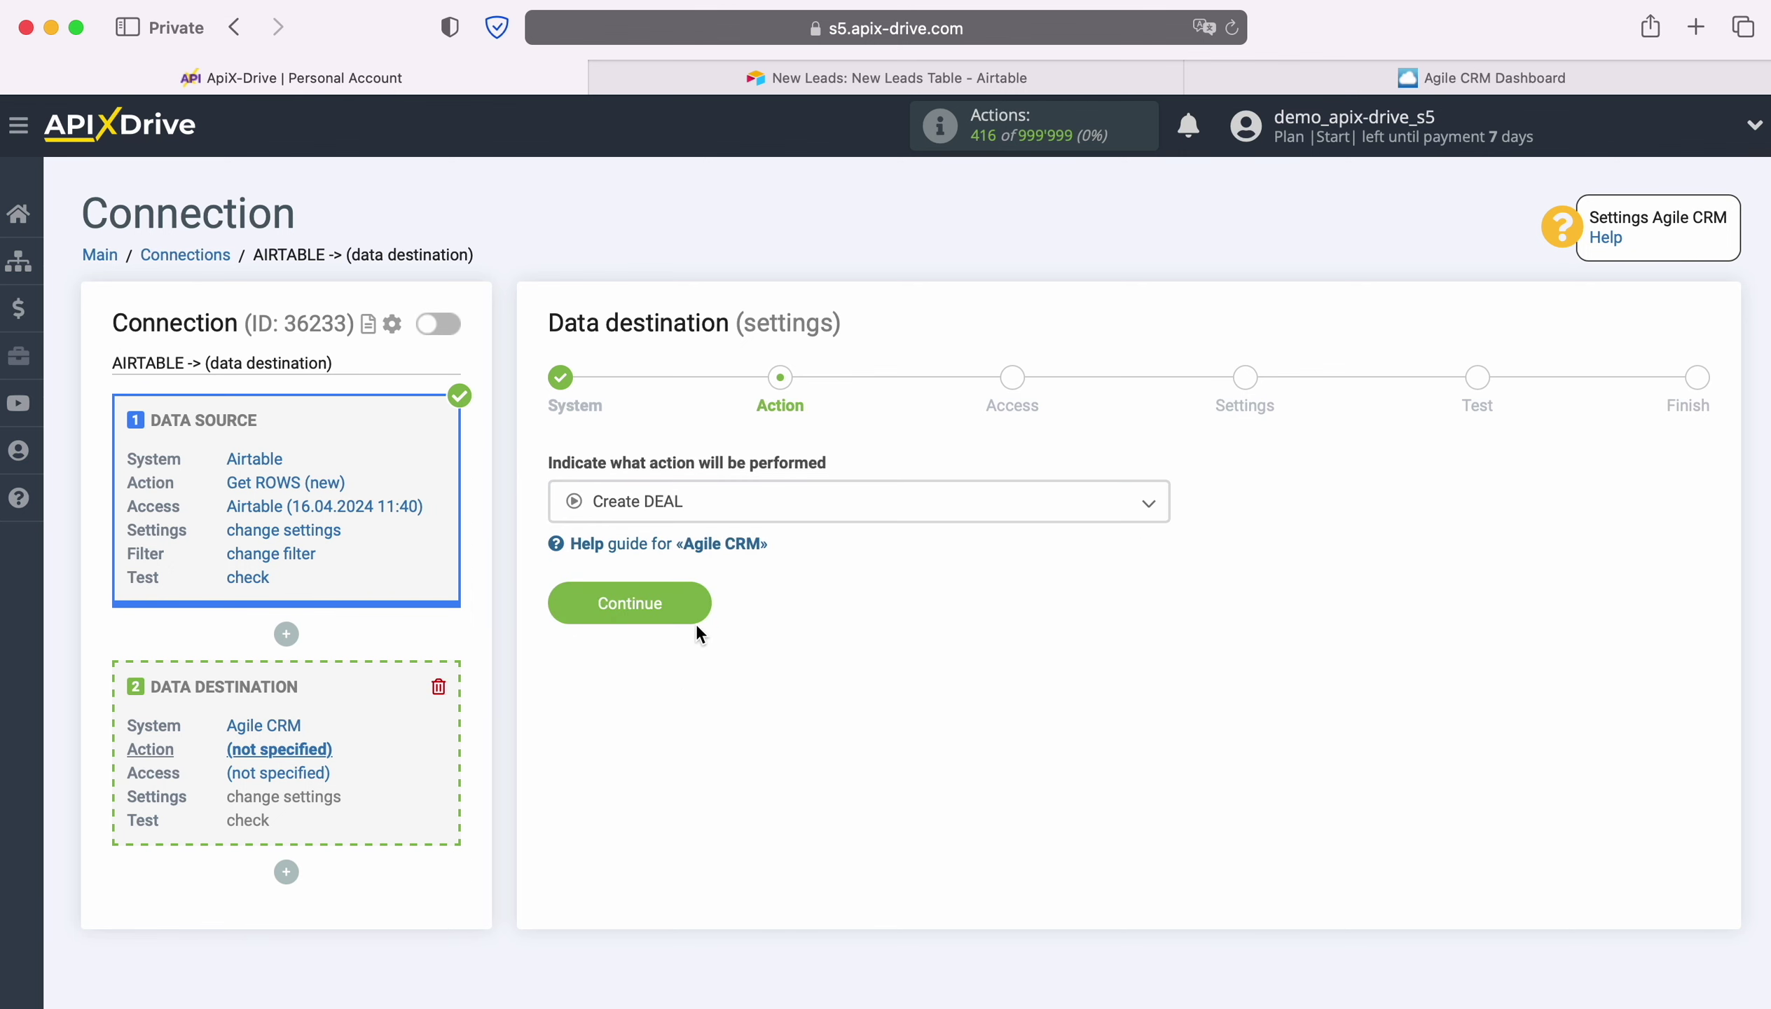
pyautogui.click(695, 602)
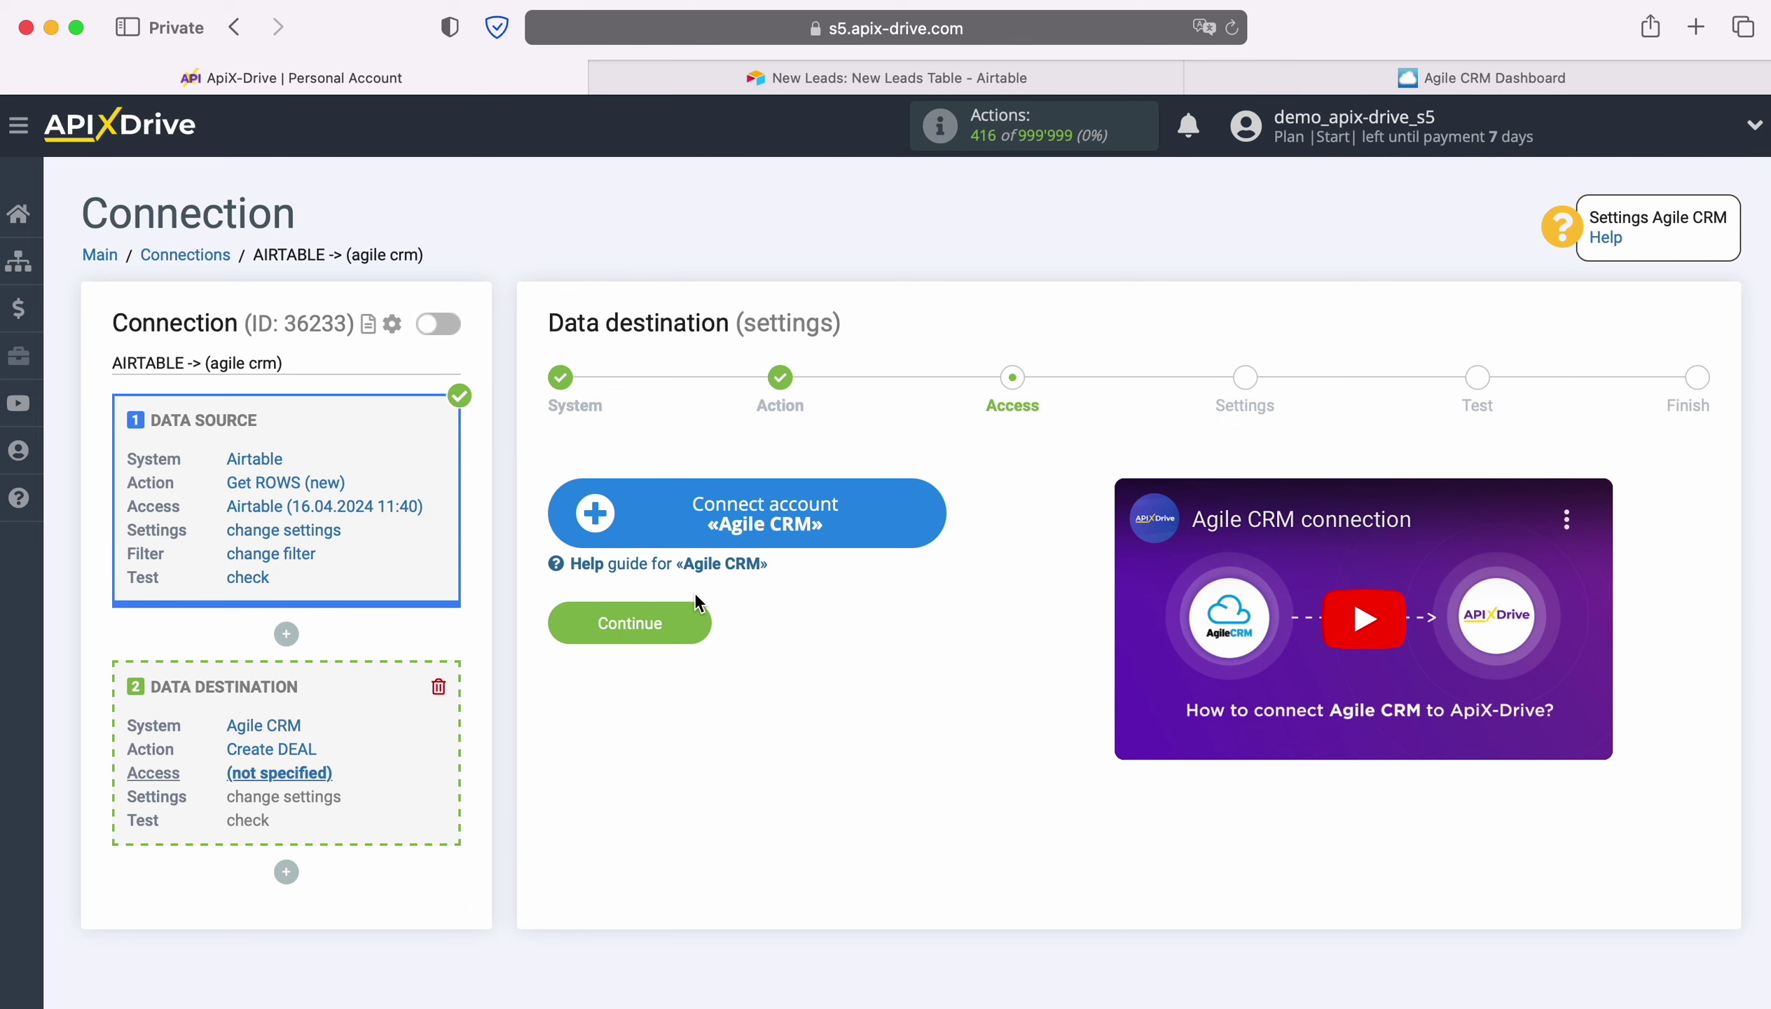
pyautogui.click(926, 517)
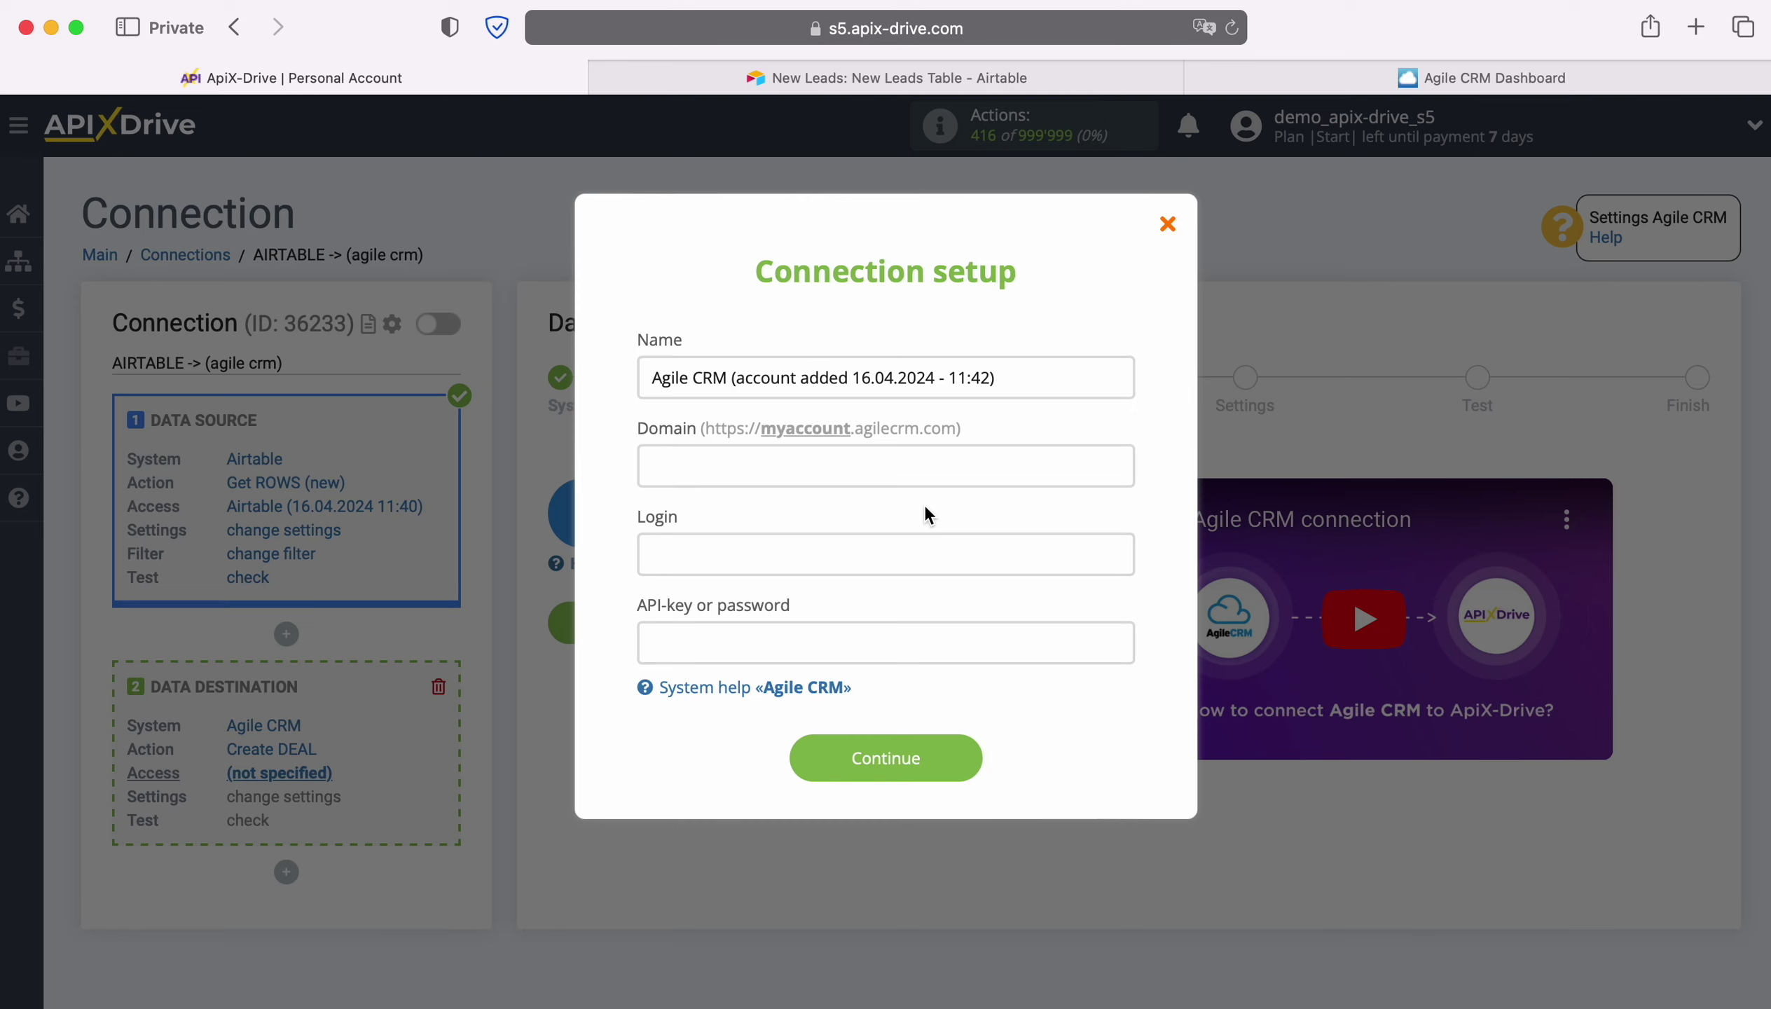
pyautogui.click(1409, 70)
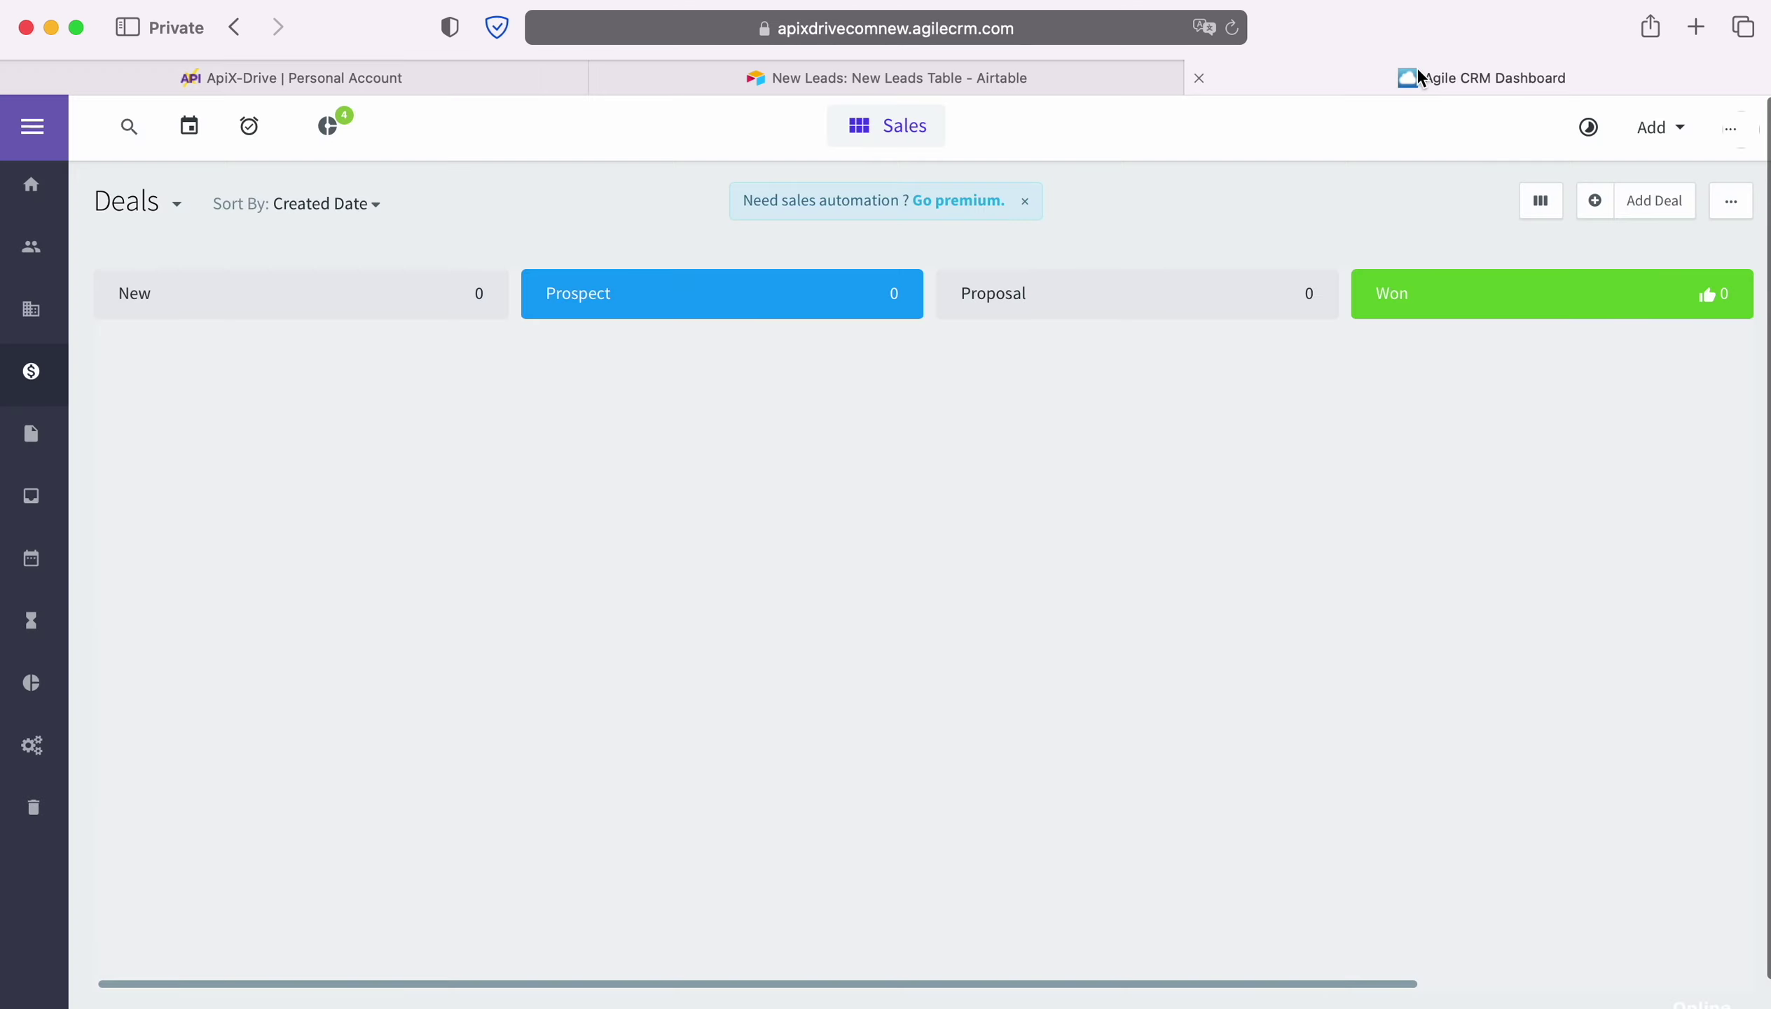
# Copy the account subdomain from the Agile CRM Deals page address and return to ApiX-Drive.
pyautogui.click(1111, 35)
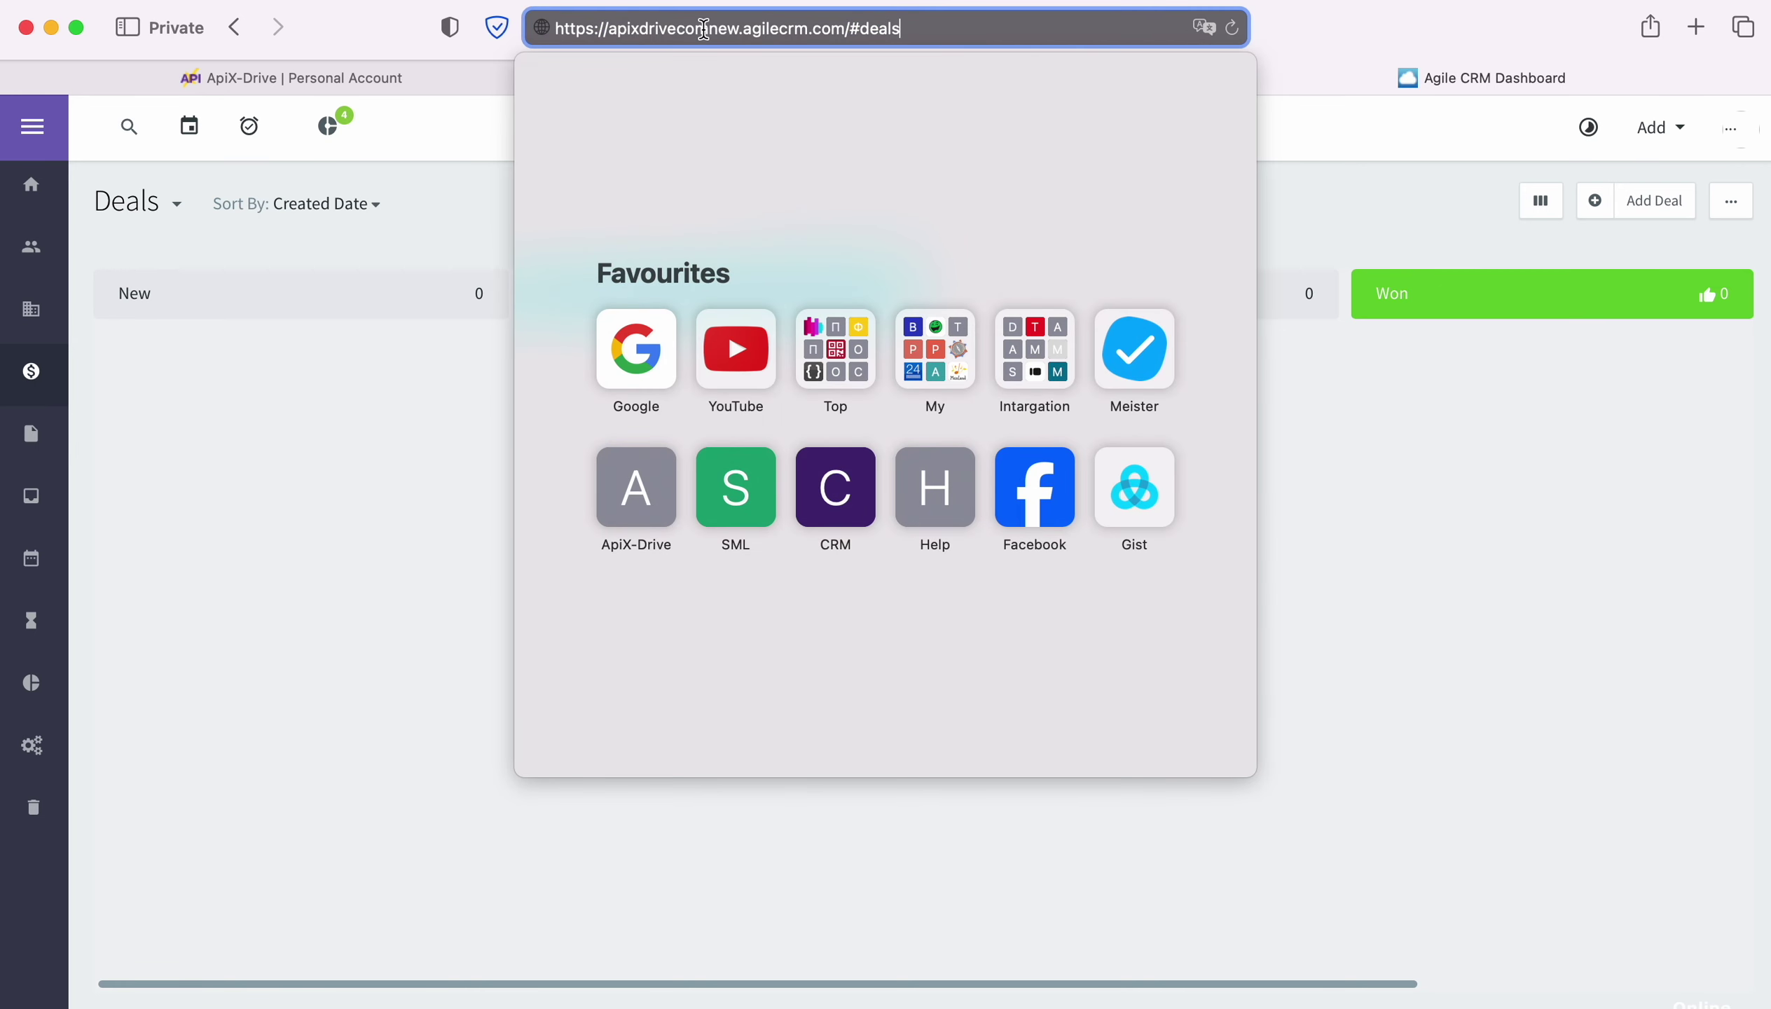
pyautogui.moveTo(613, 31); pyautogui.dragTo(739, 28)
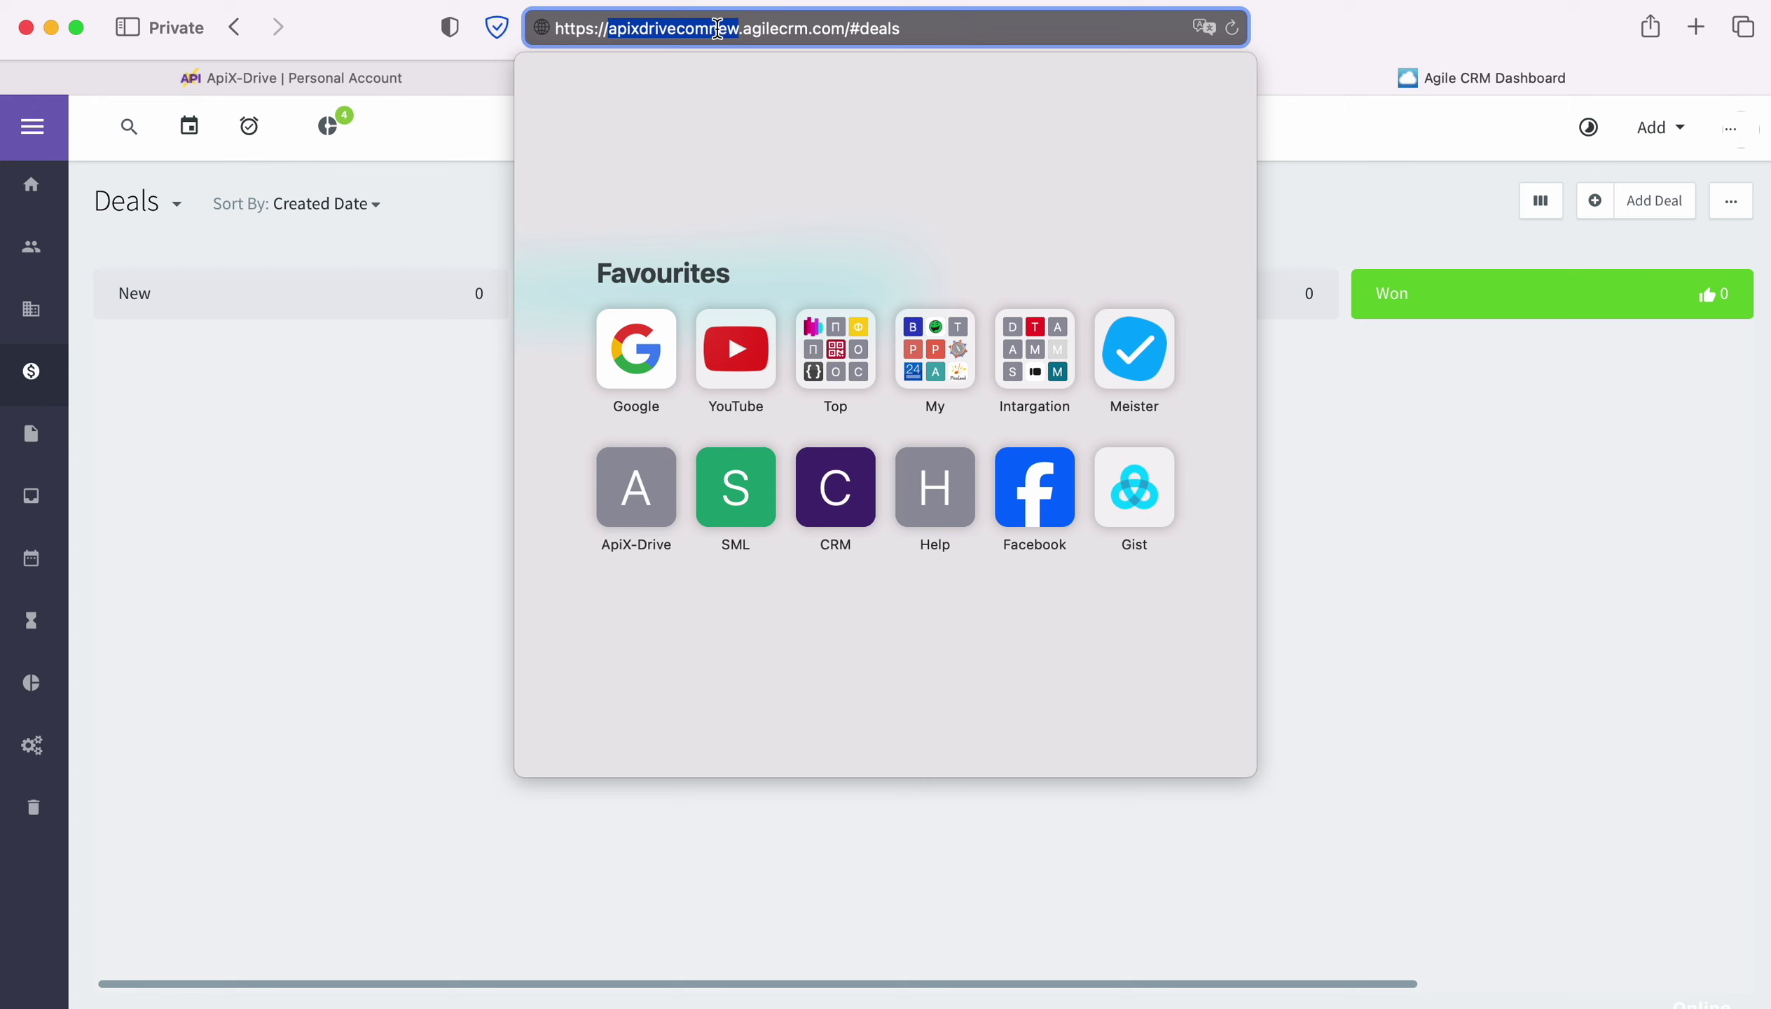
pyautogui.rightClick(717, 28)
pyautogui.click(738, 70)
pyautogui.click(407, 67)
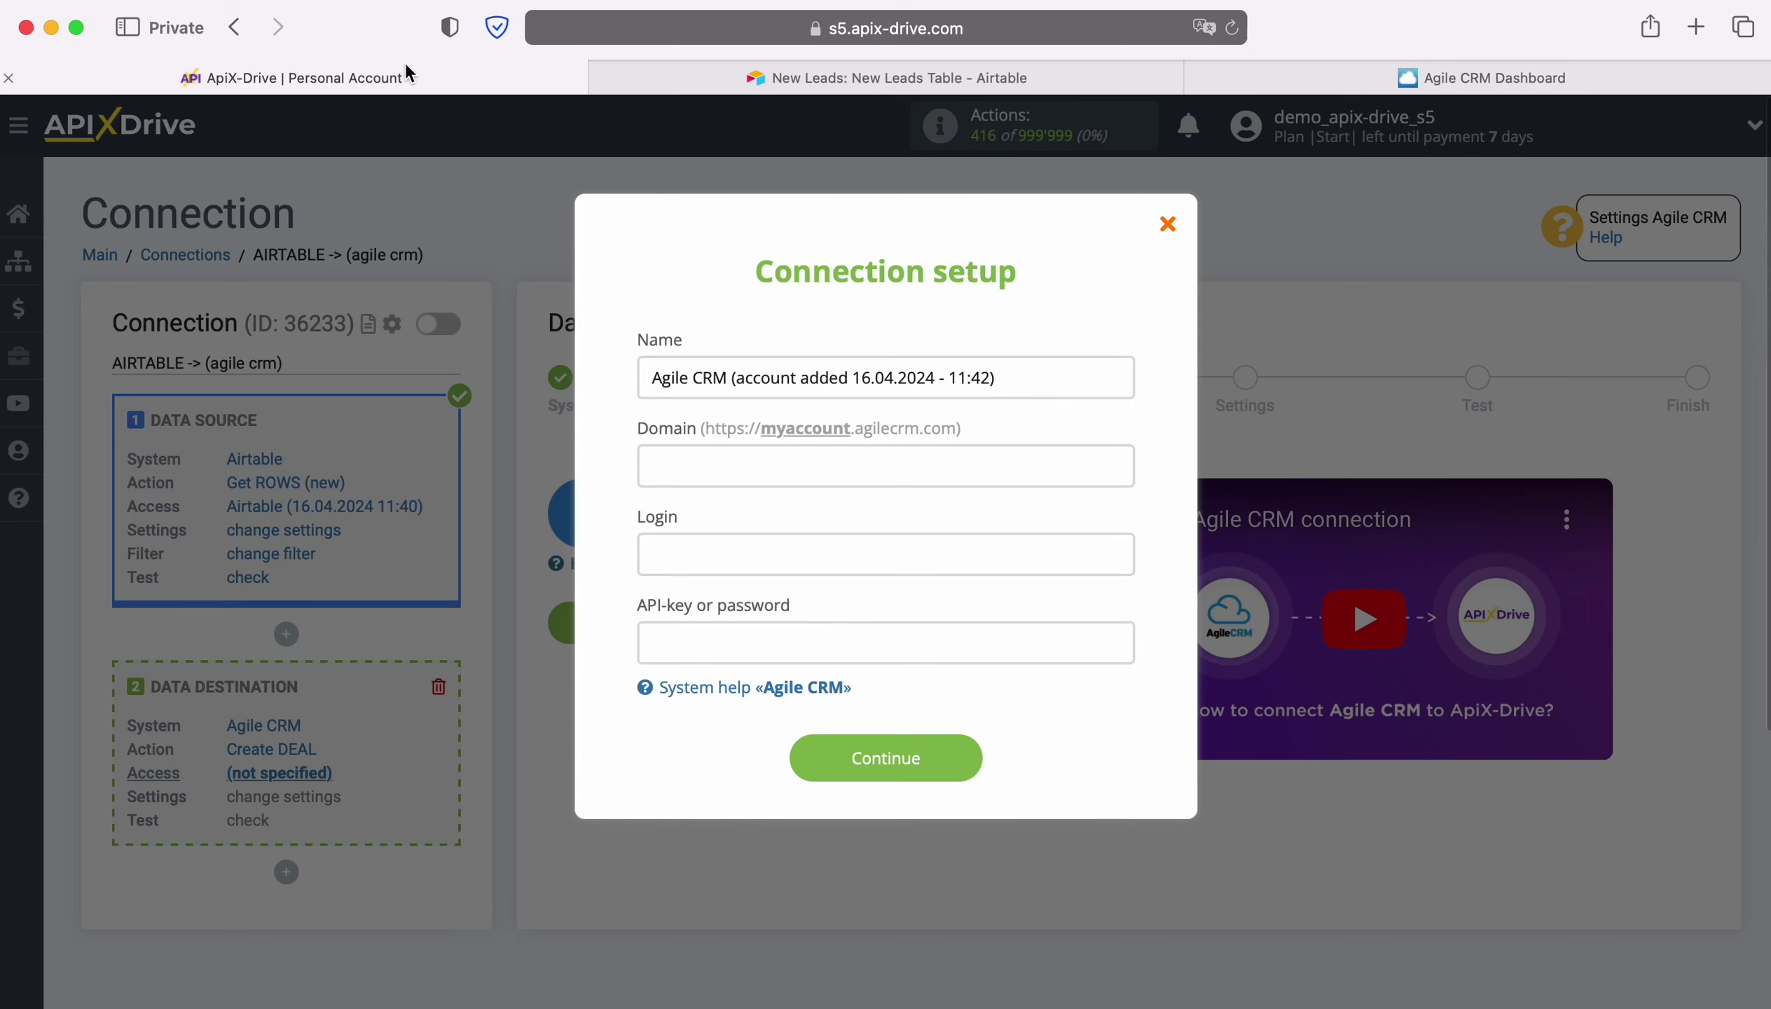
# Paste domain apixdrivecomnew and enter the account's login e-mail in the Agile CRM form.
pyautogui.rightClick(752, 475)
pyautogui.click(785, 546)
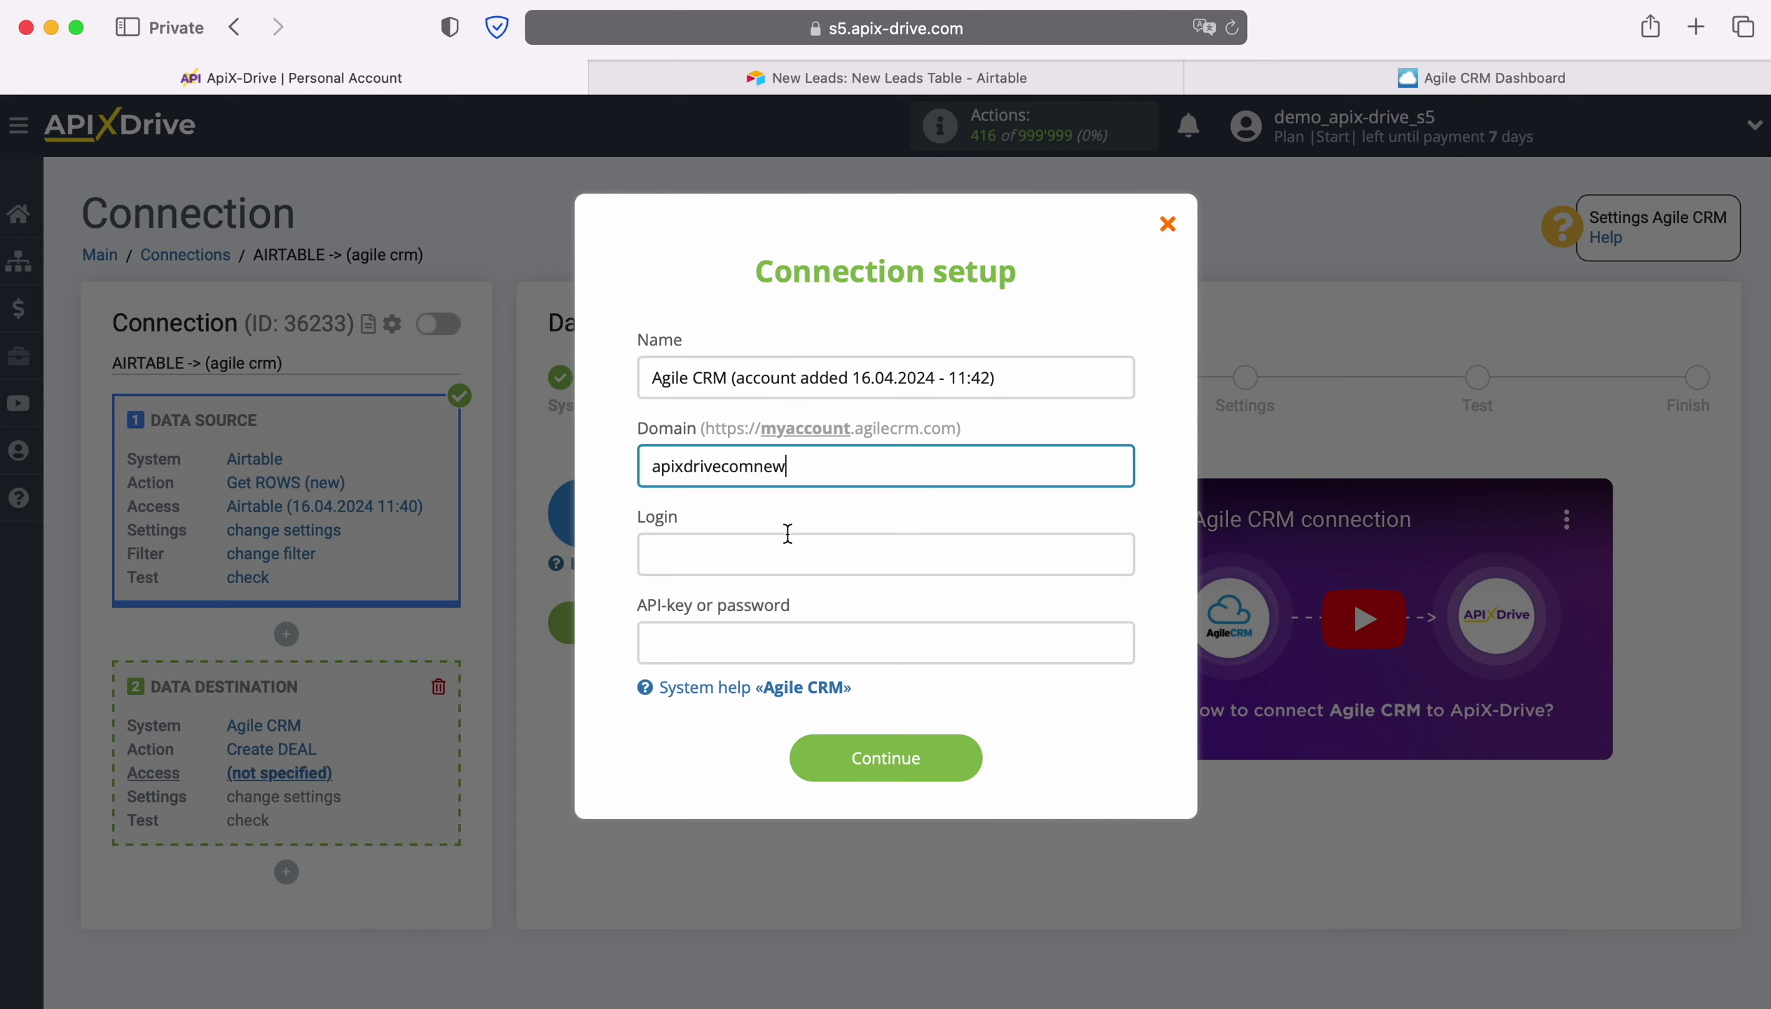
pyautogui.click(761, 551)
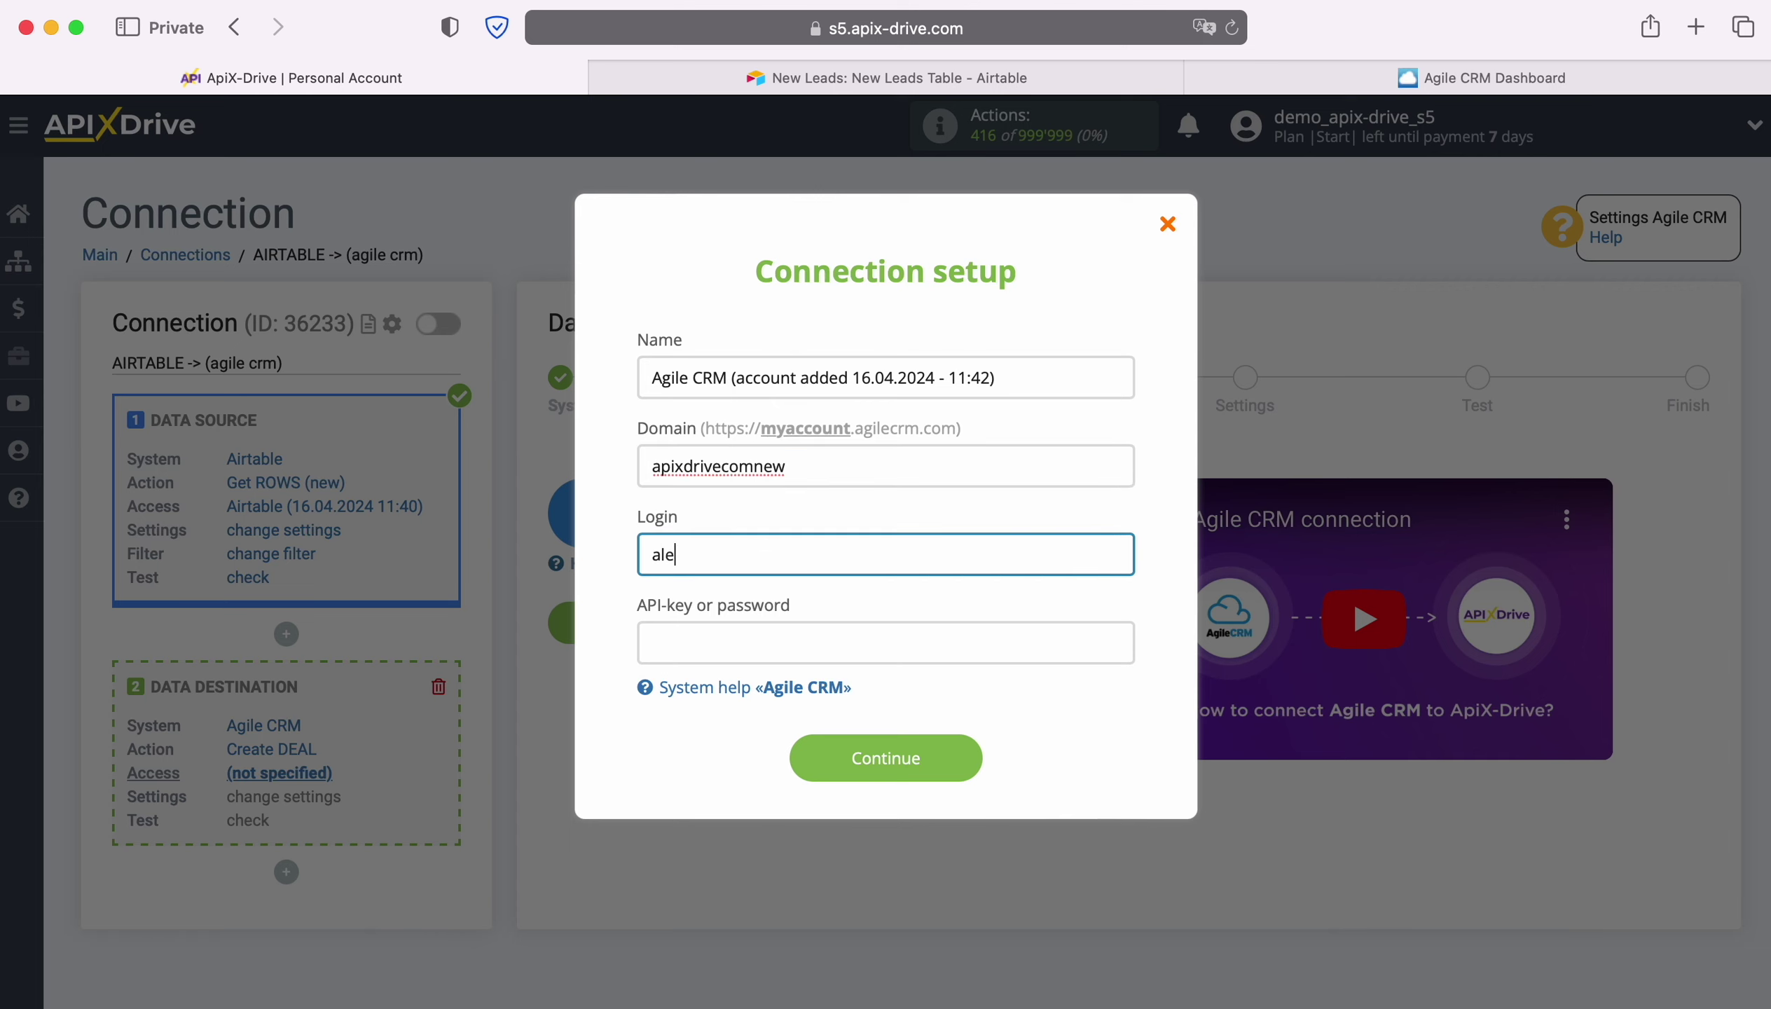
pyautogui.click(698, 651)
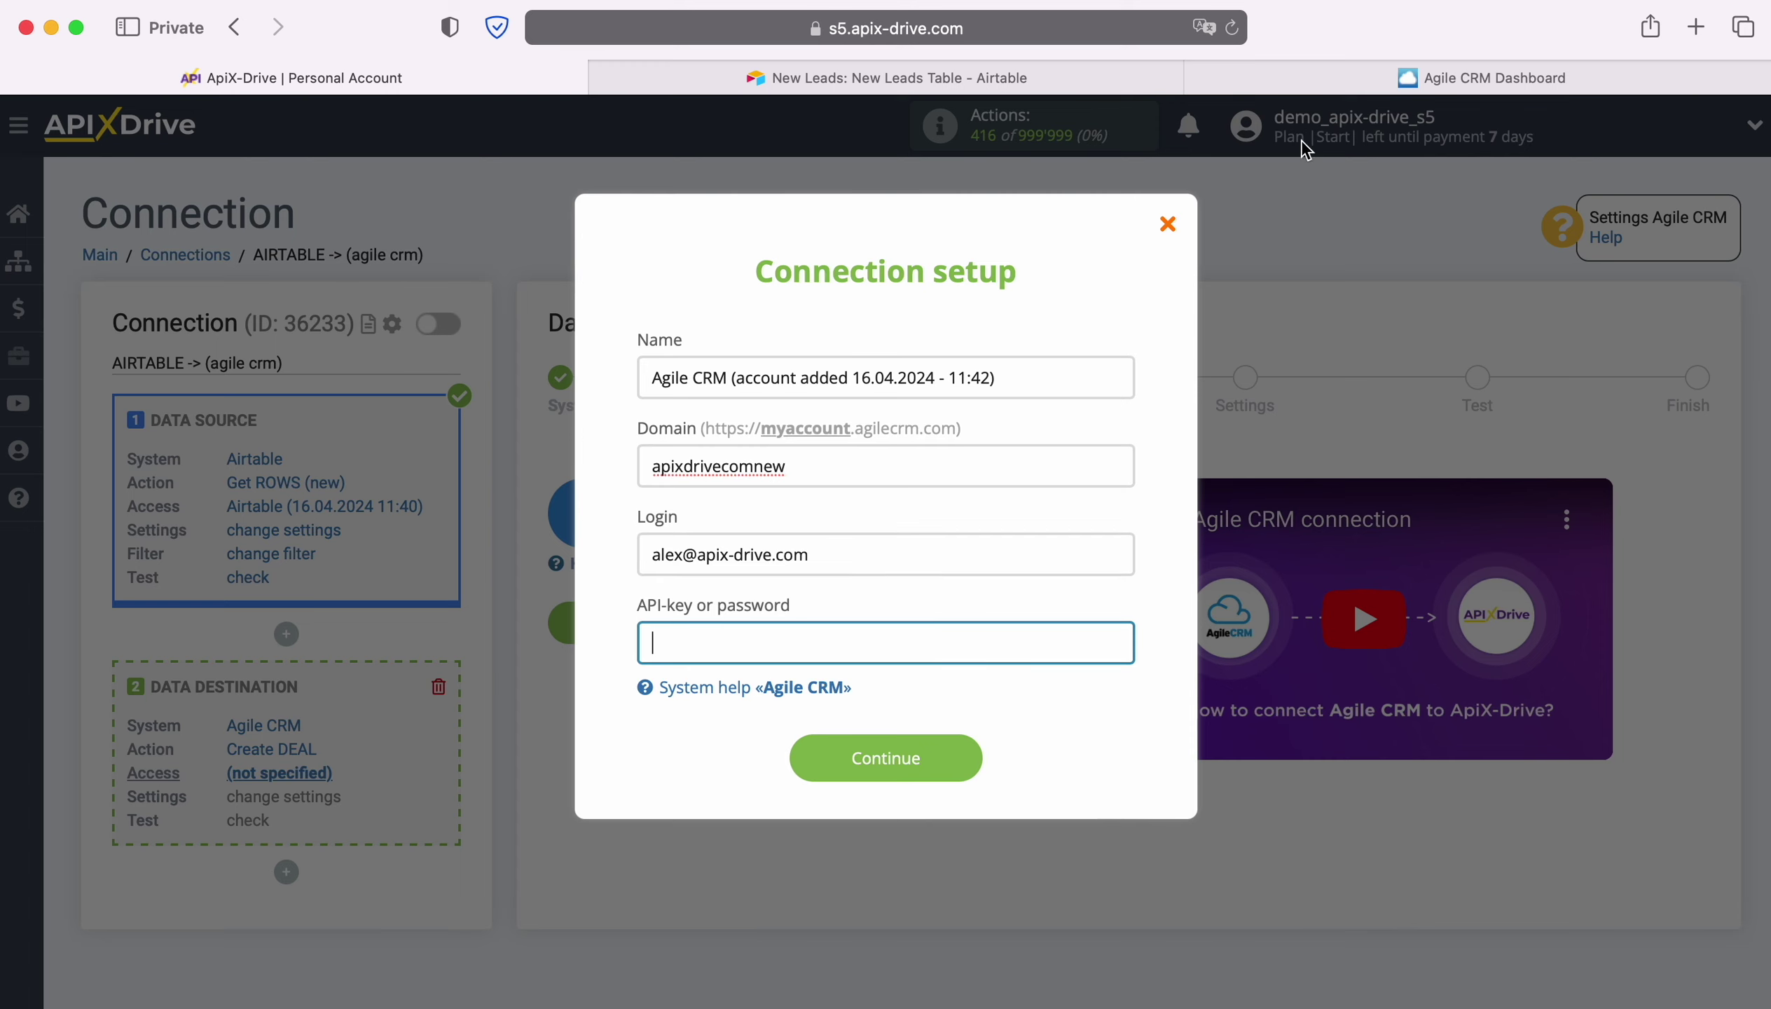
pyautogui.click(1412, 78)
# Copy the REST API key from Agile CRM's Admin Settings > Developers & API page.
pyautogui.click(1729, 130)
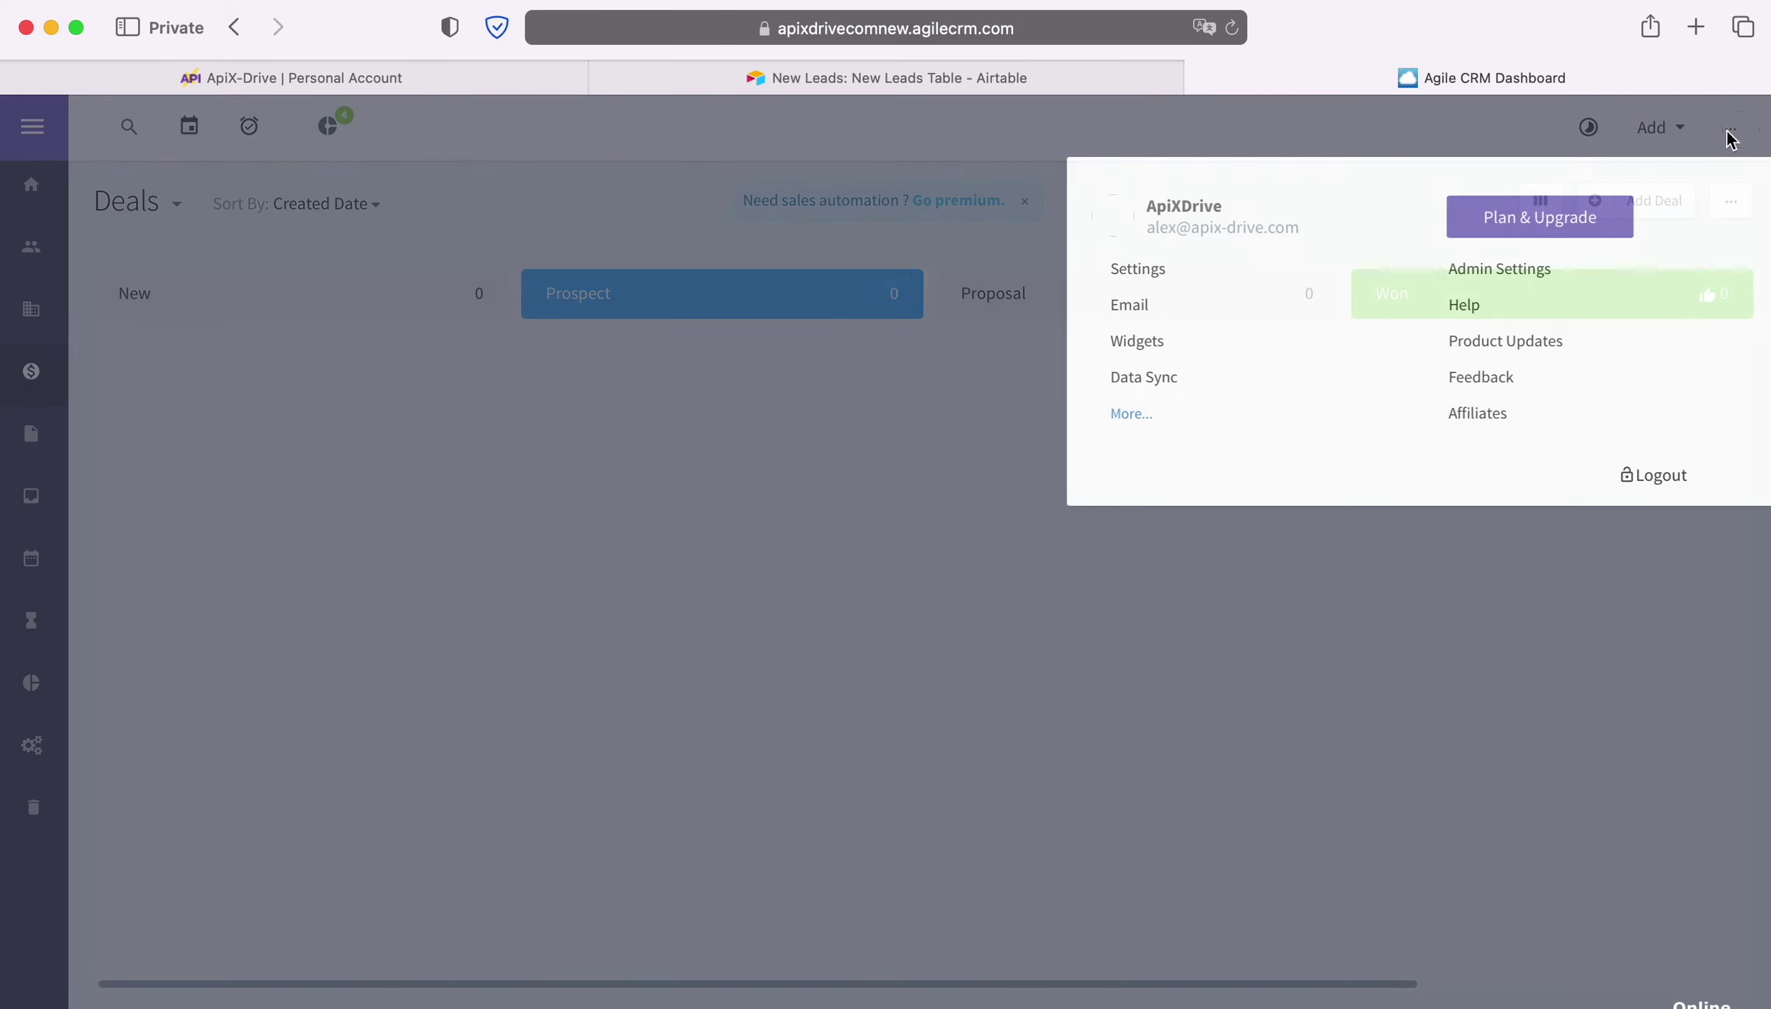
pyautogui.click(1541, 269)
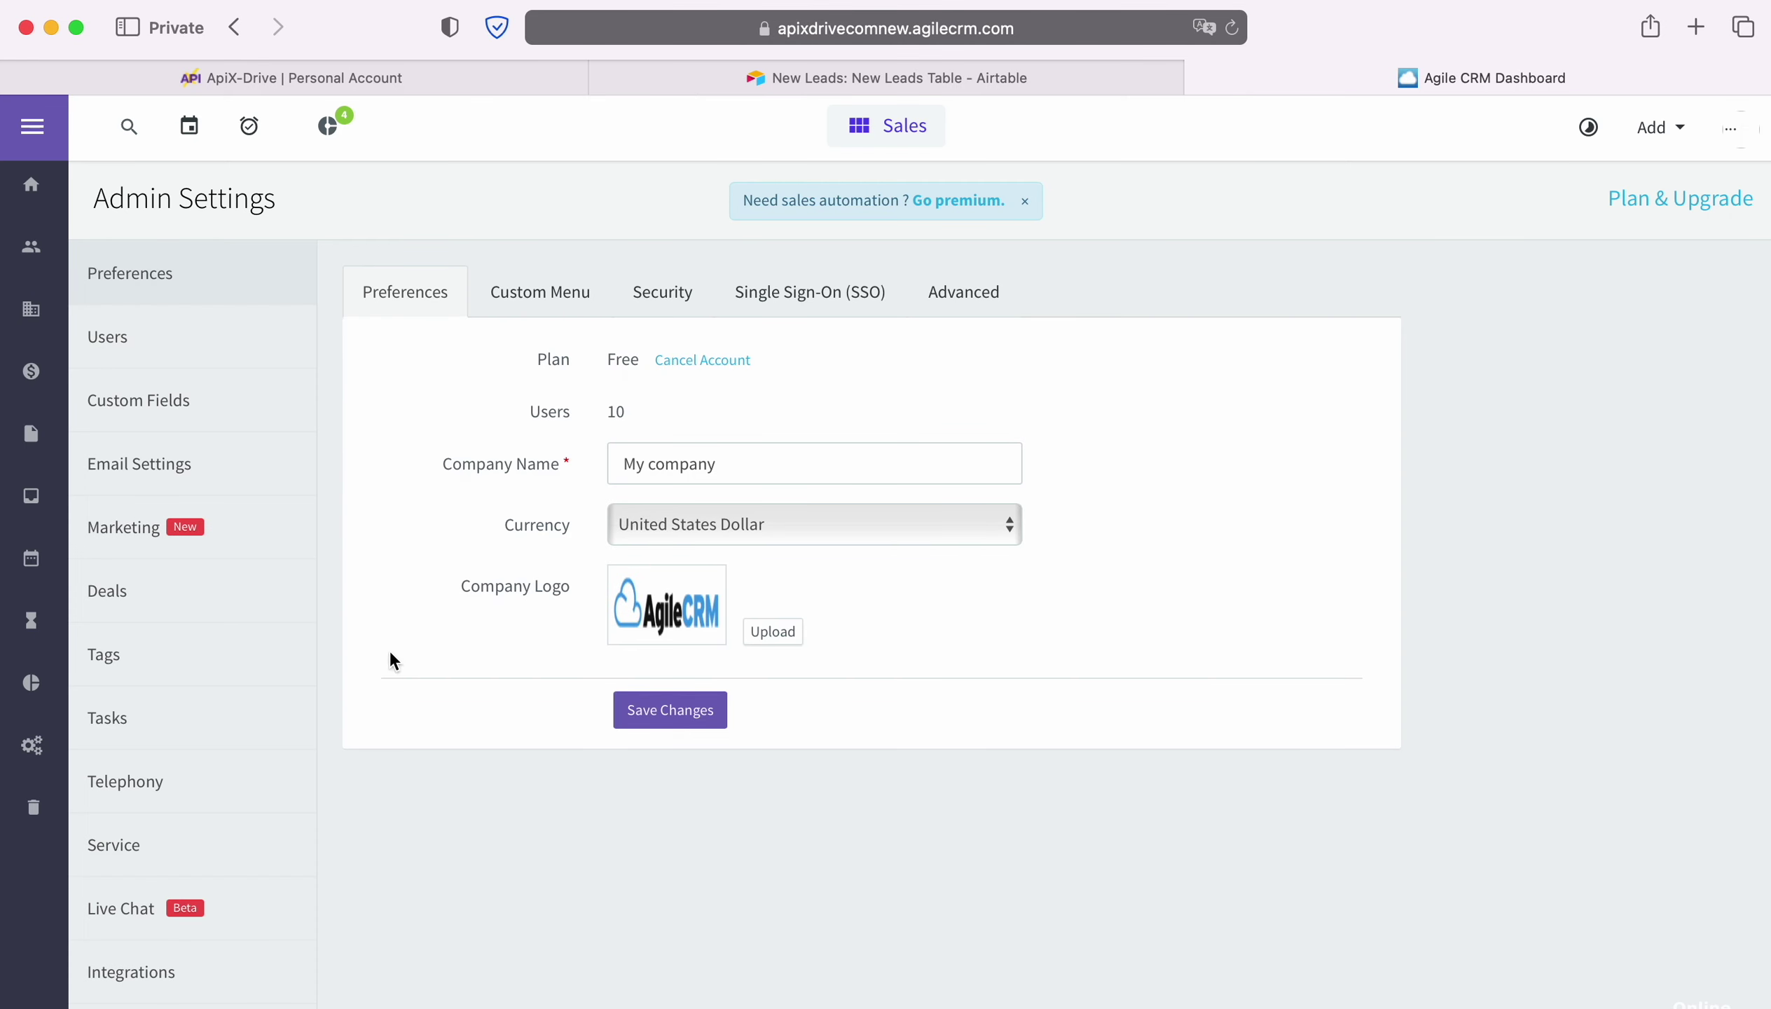
pyautogui.scroll(-3, 247, 683)
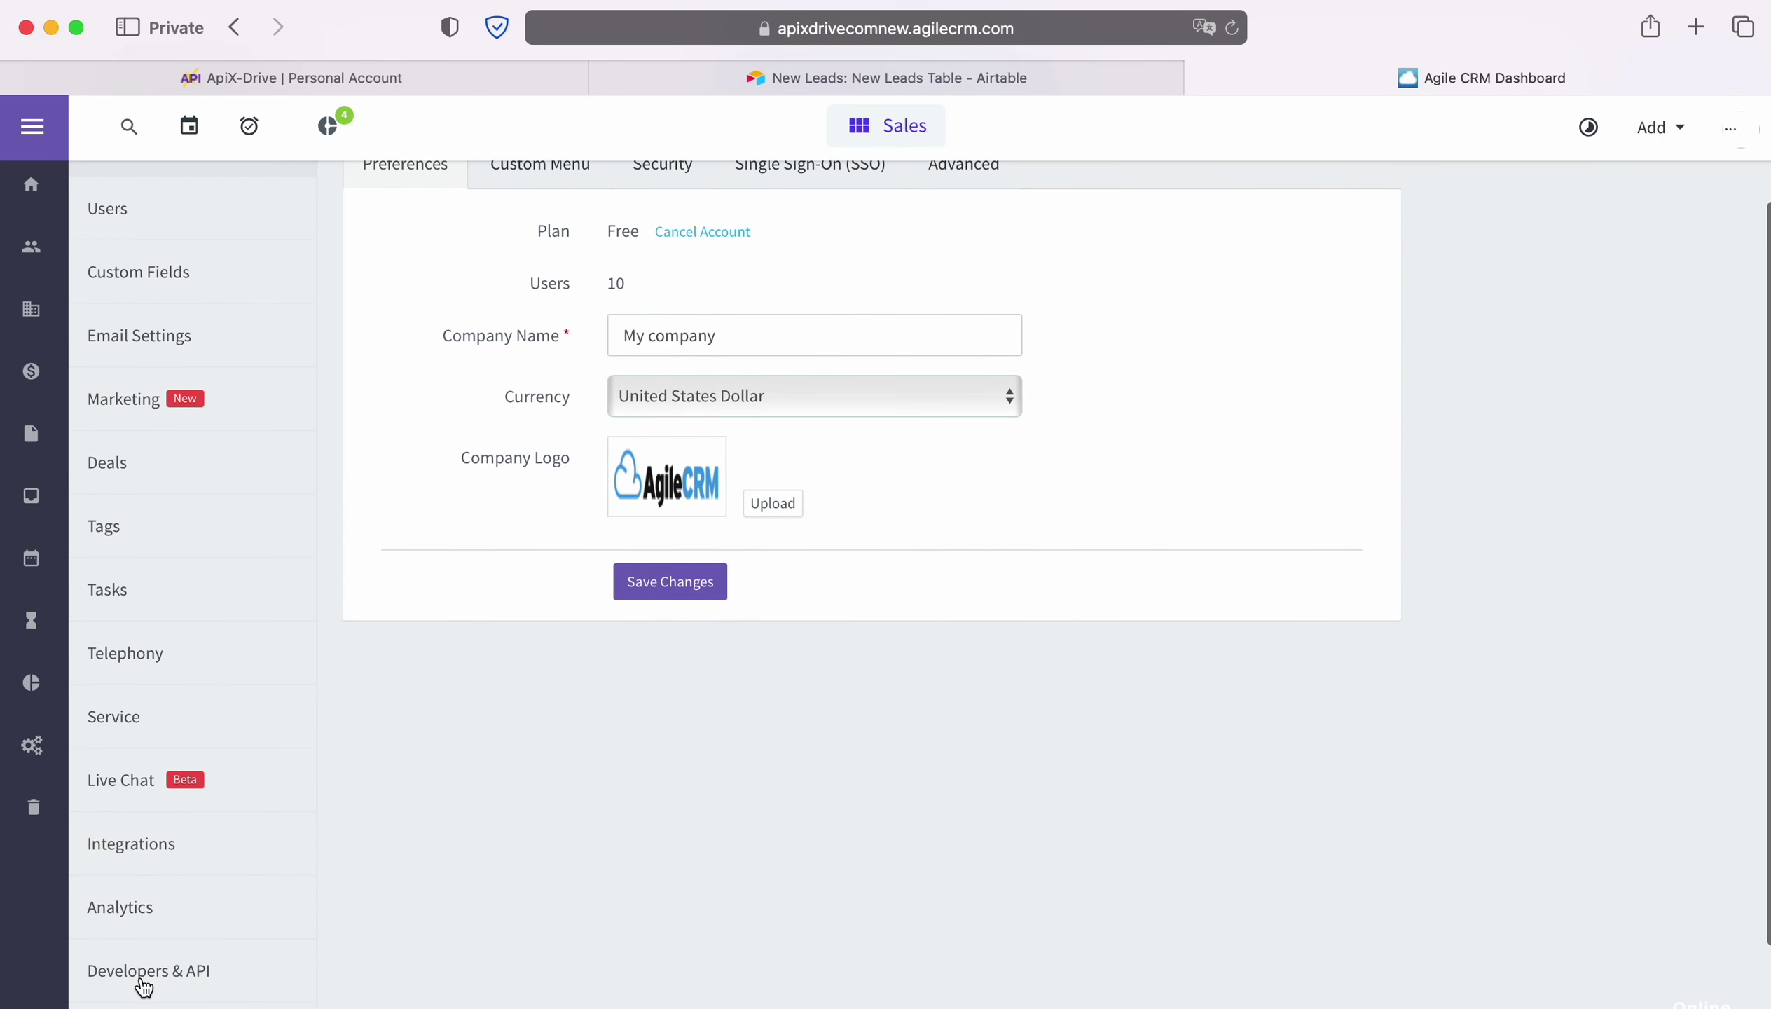
pyautogui.click(143, 985)
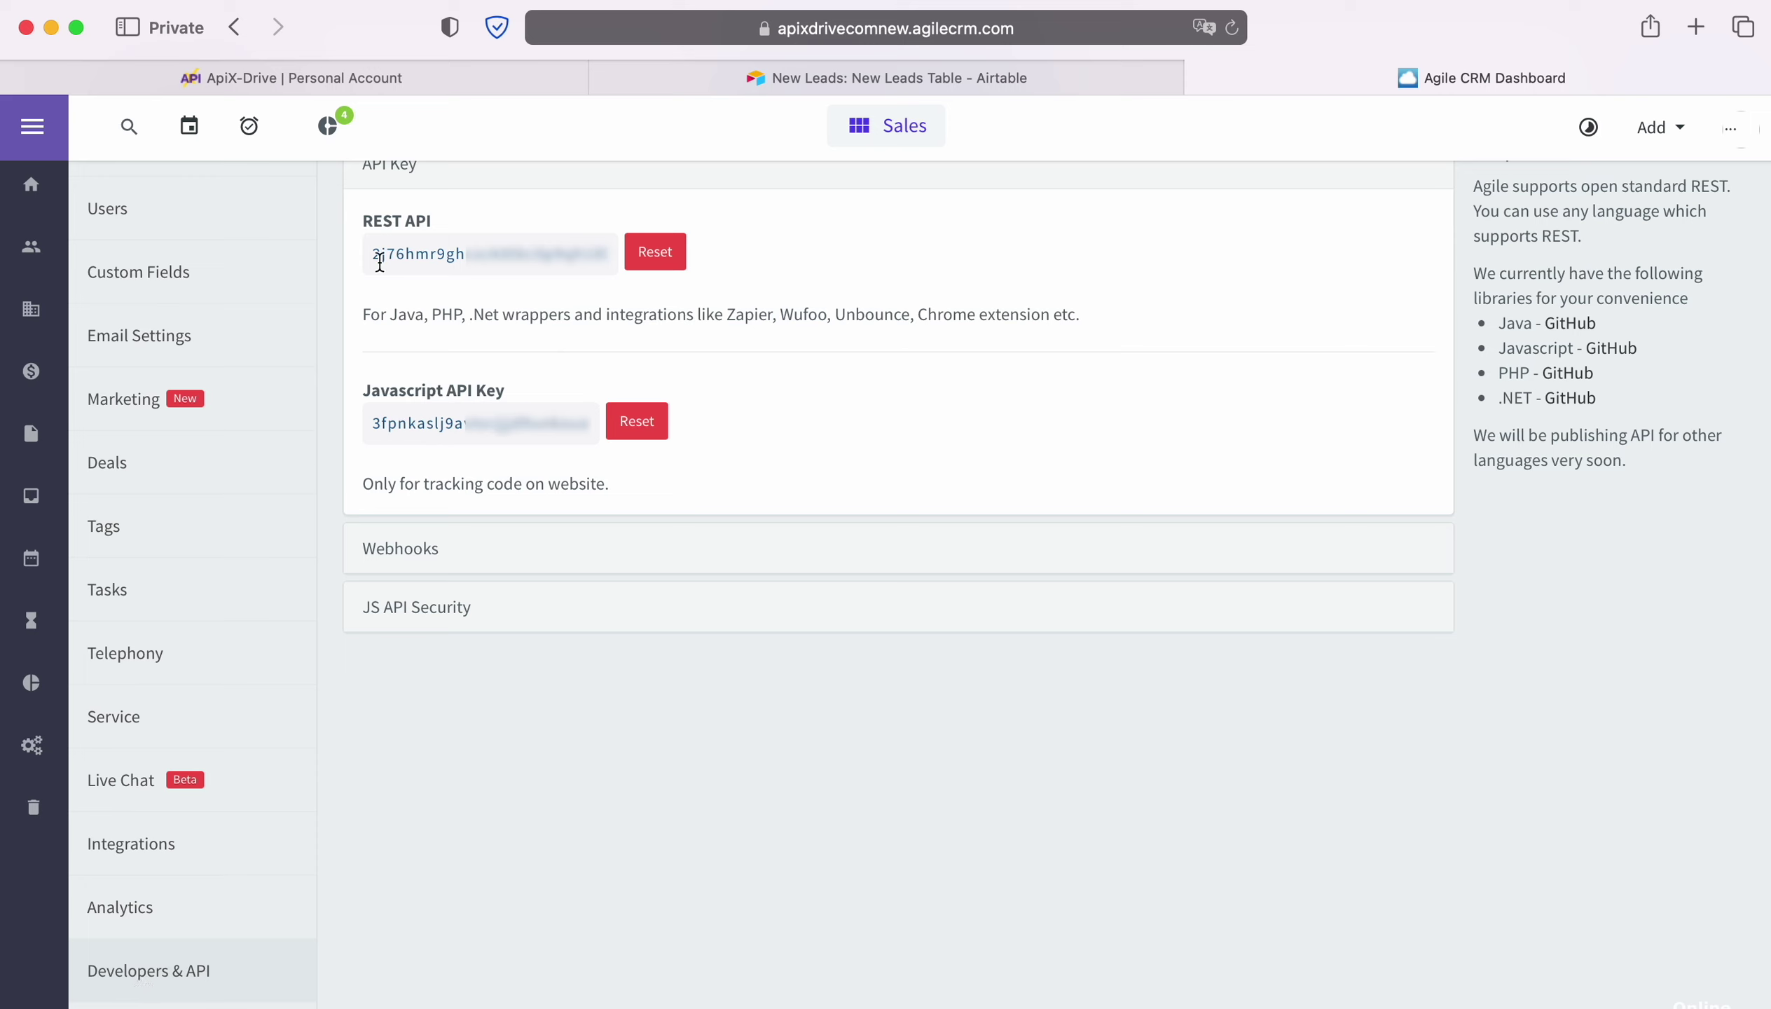
pyautogui.moveTo(373, 254); pyautogui.dragTo(613, 254)
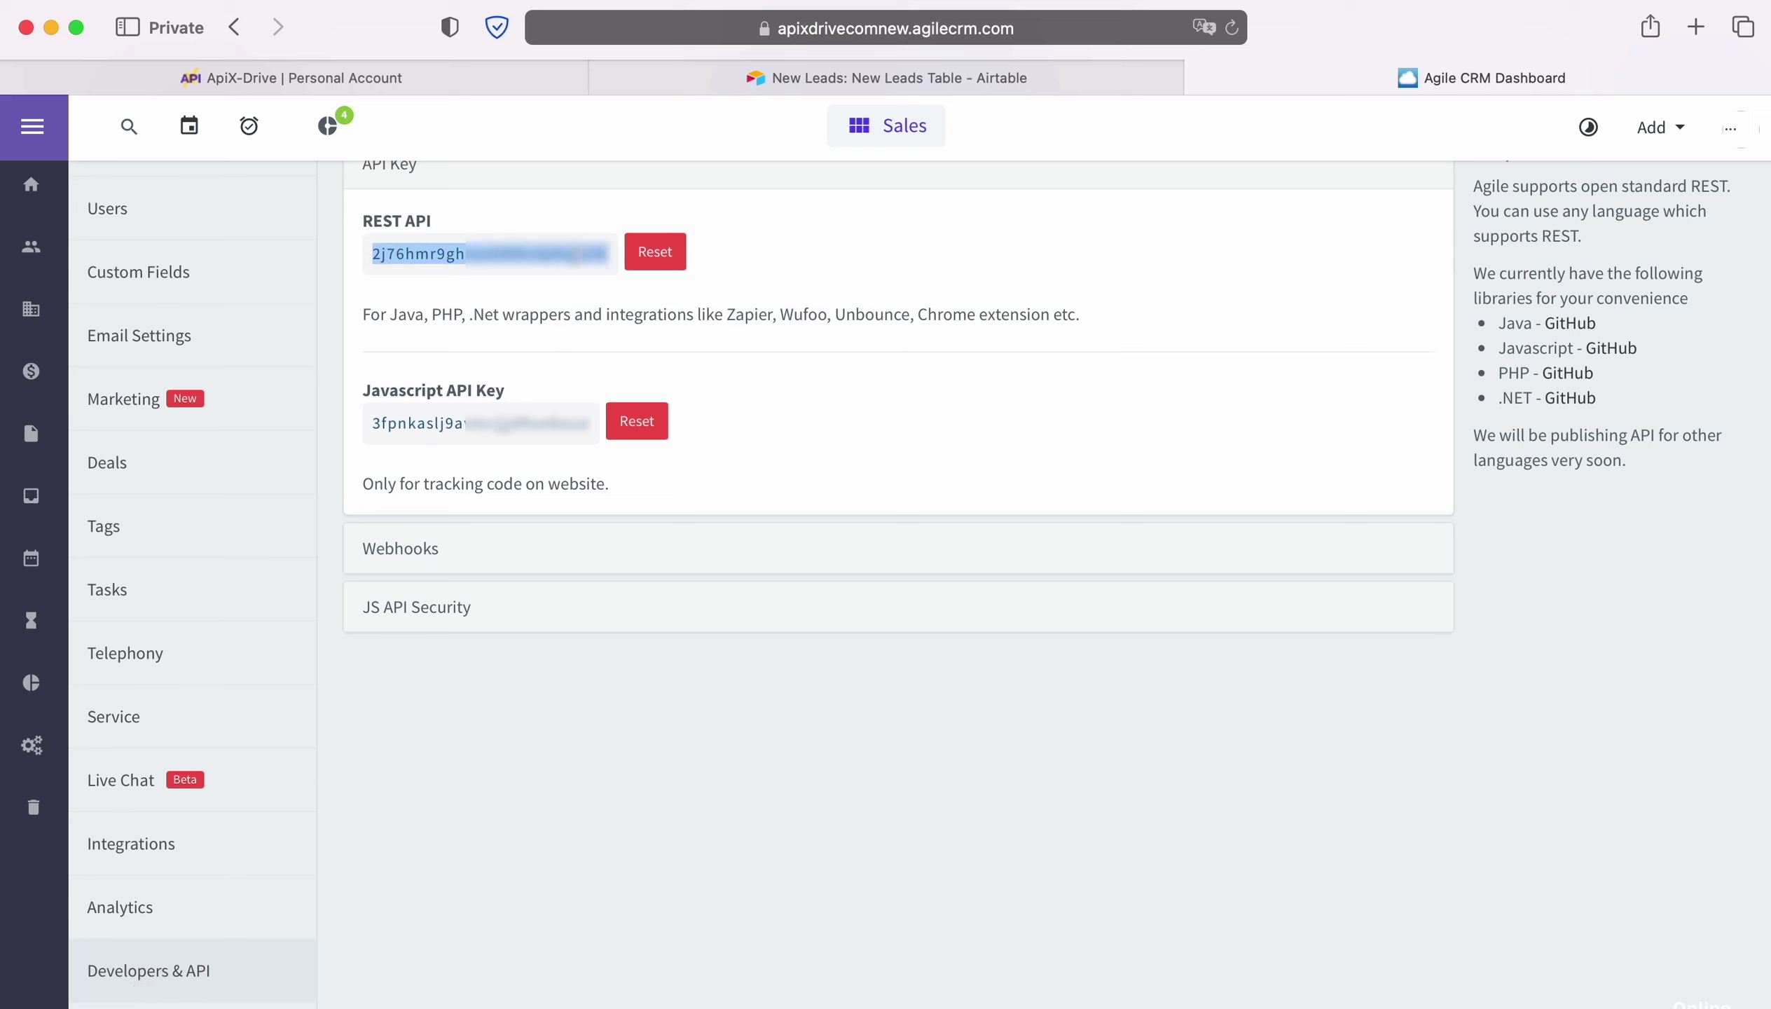
pyautogui.rightClick(573, 253)
pyautogui.click(621, 360)
pyautogui.click(328, 75)
# Paste the REST API key into the connection form and save the Agile CRM account.
pyautogui.rightClick(662, 627)
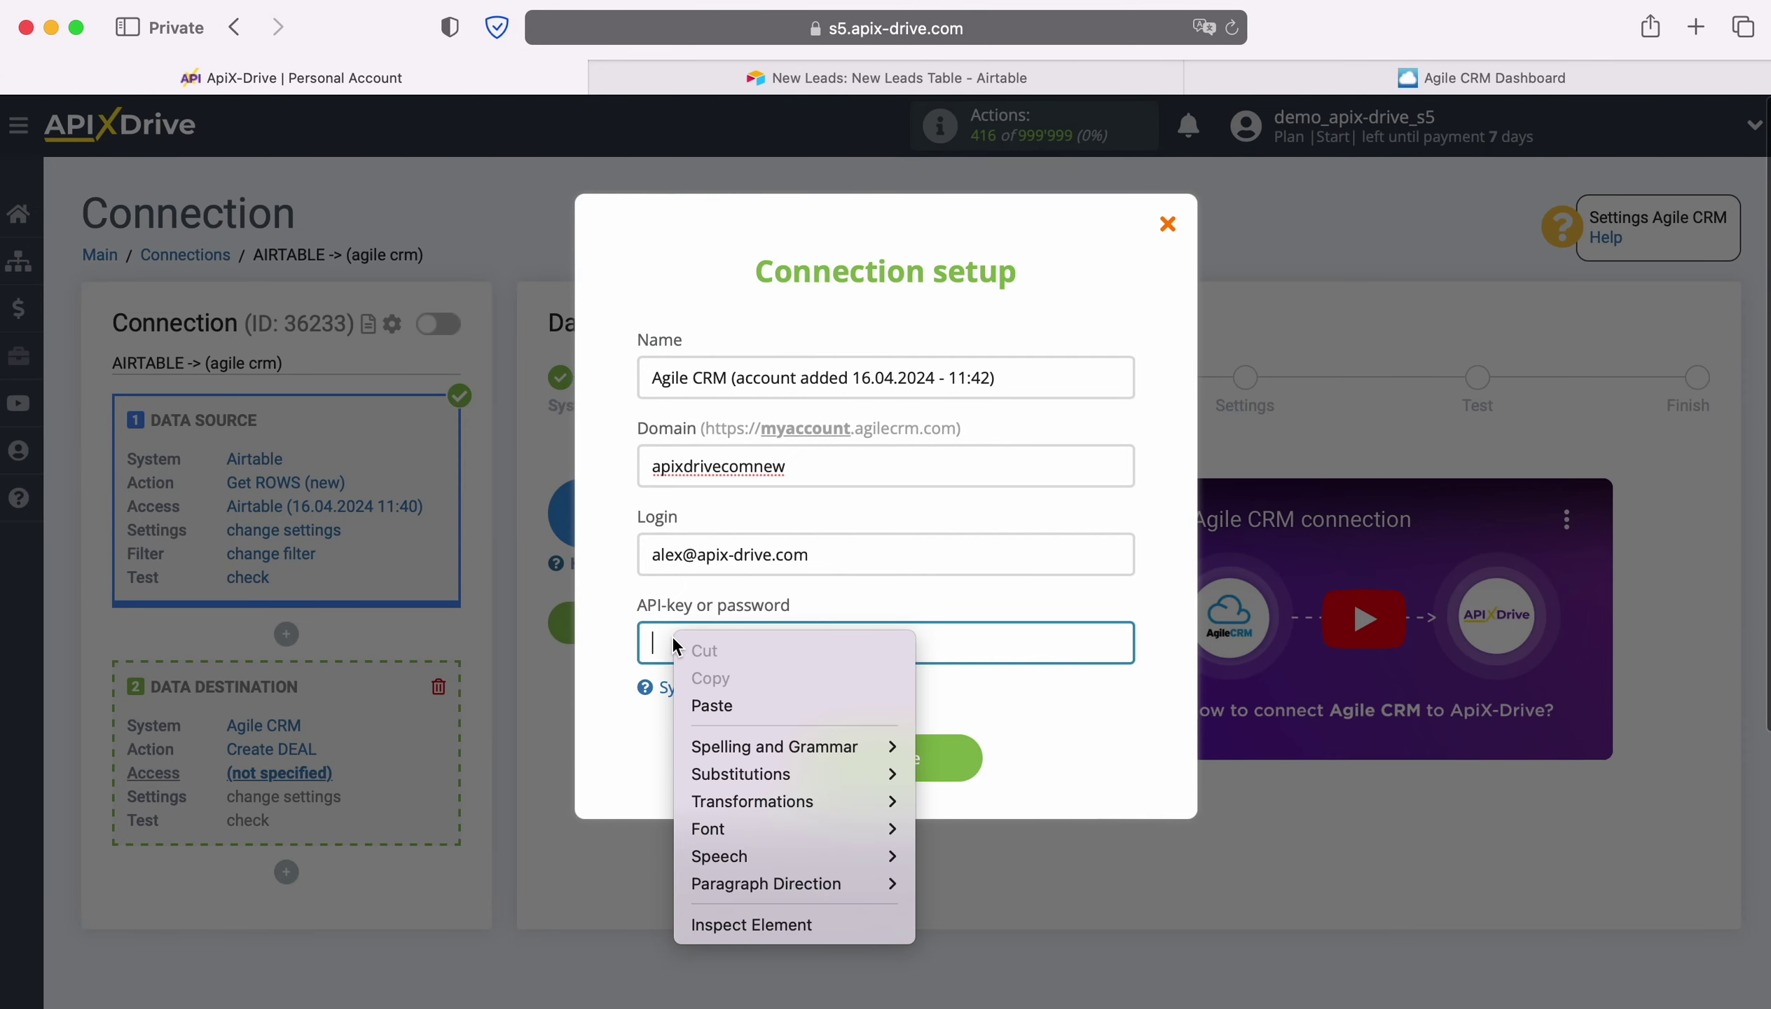
pyautogui.click(706, 711)
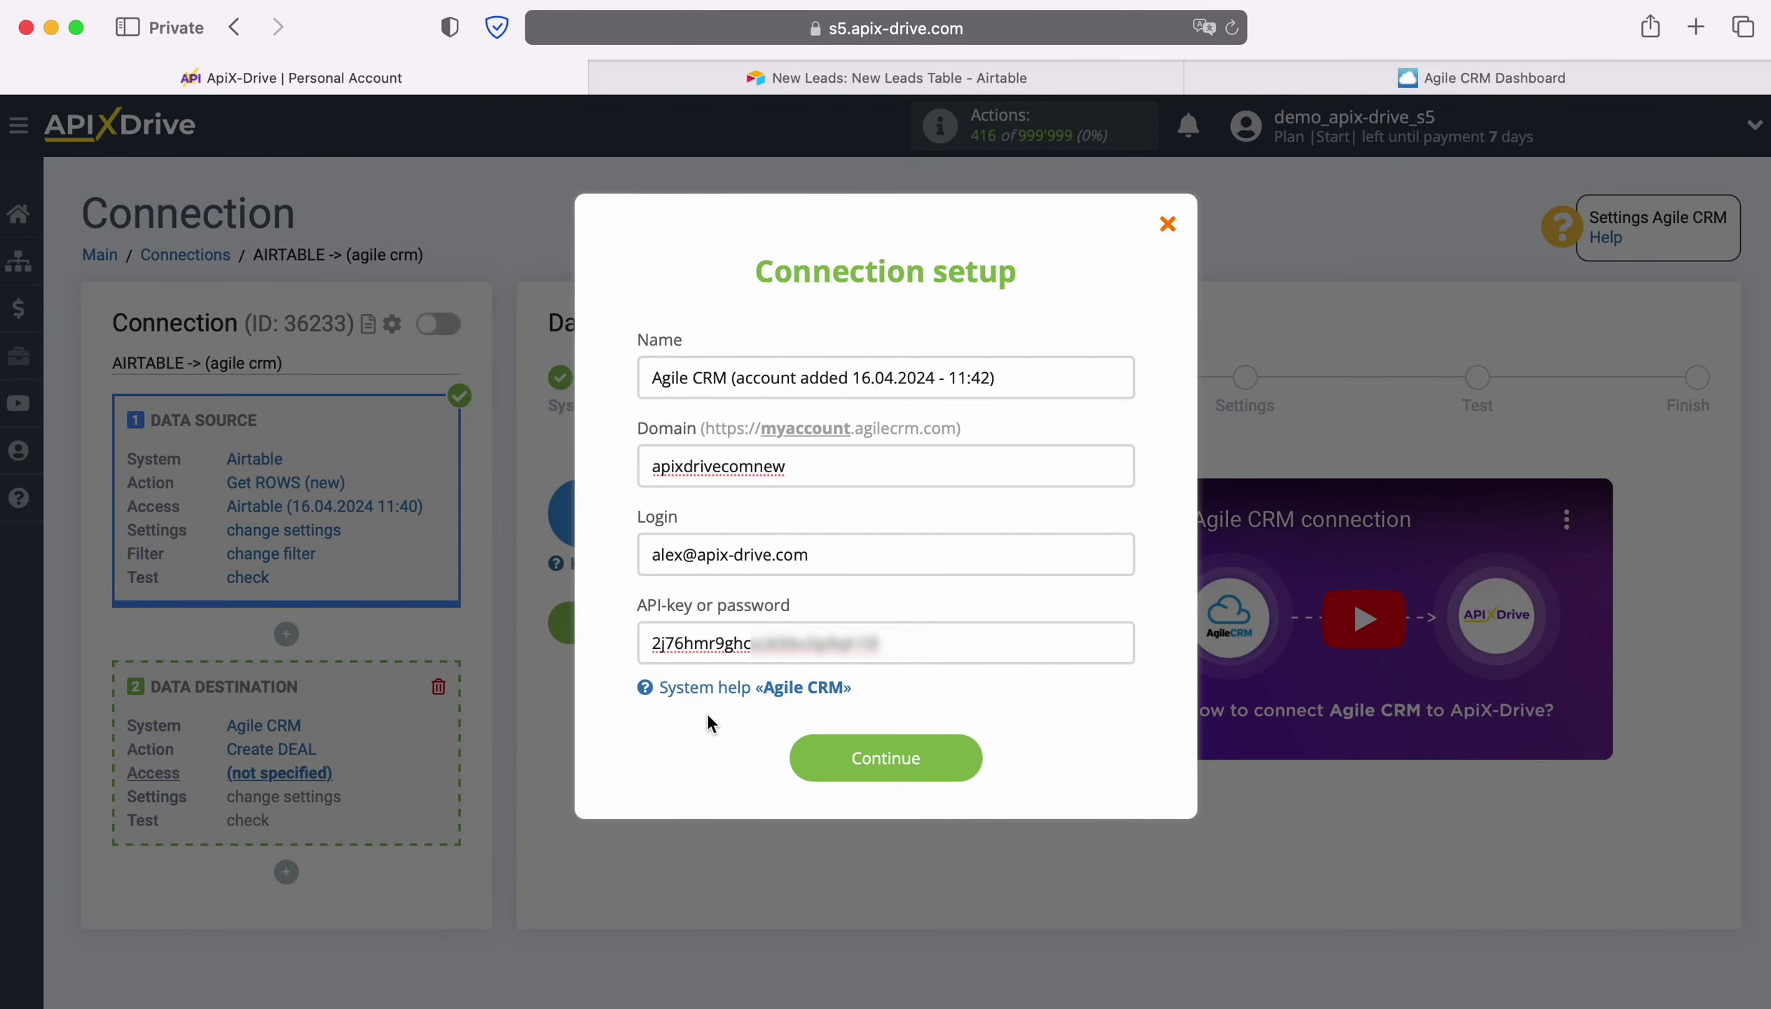
pyautogui.click(964, 751)
# Select the new Agile CRM account as the login and continue to deal settings.
pyautogui.click(996, 562)
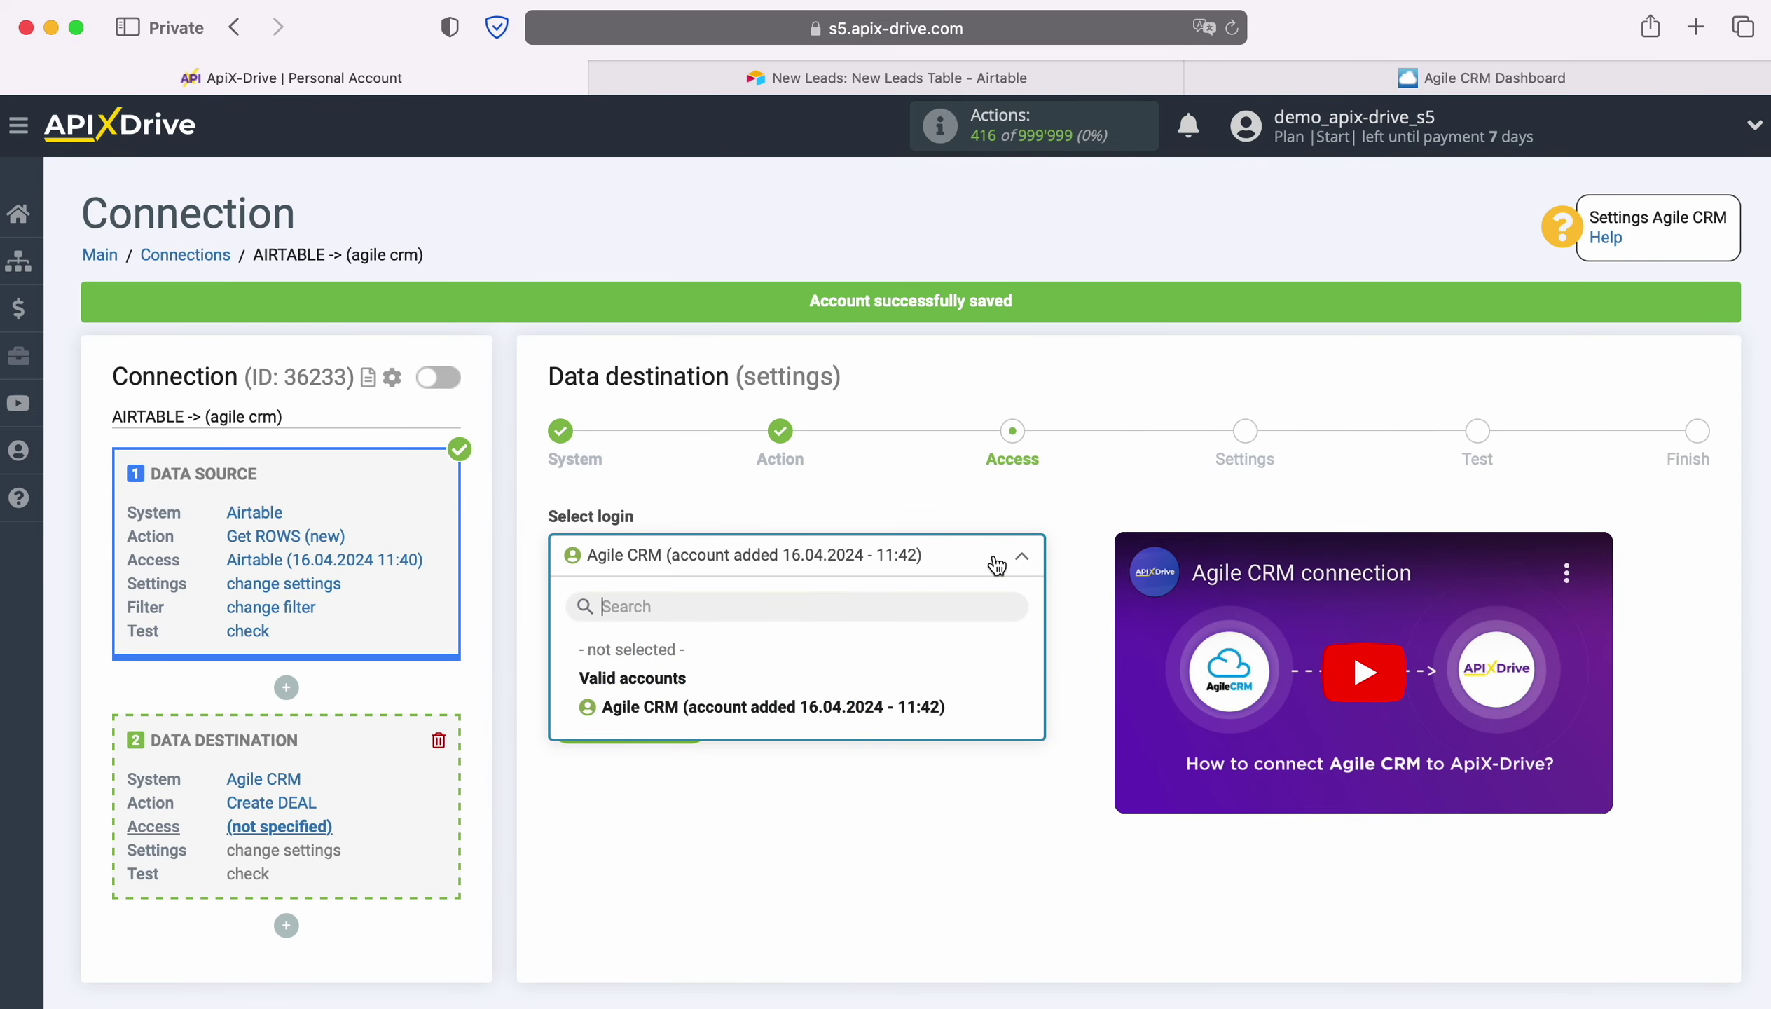
pyautogui.click(938, 706)
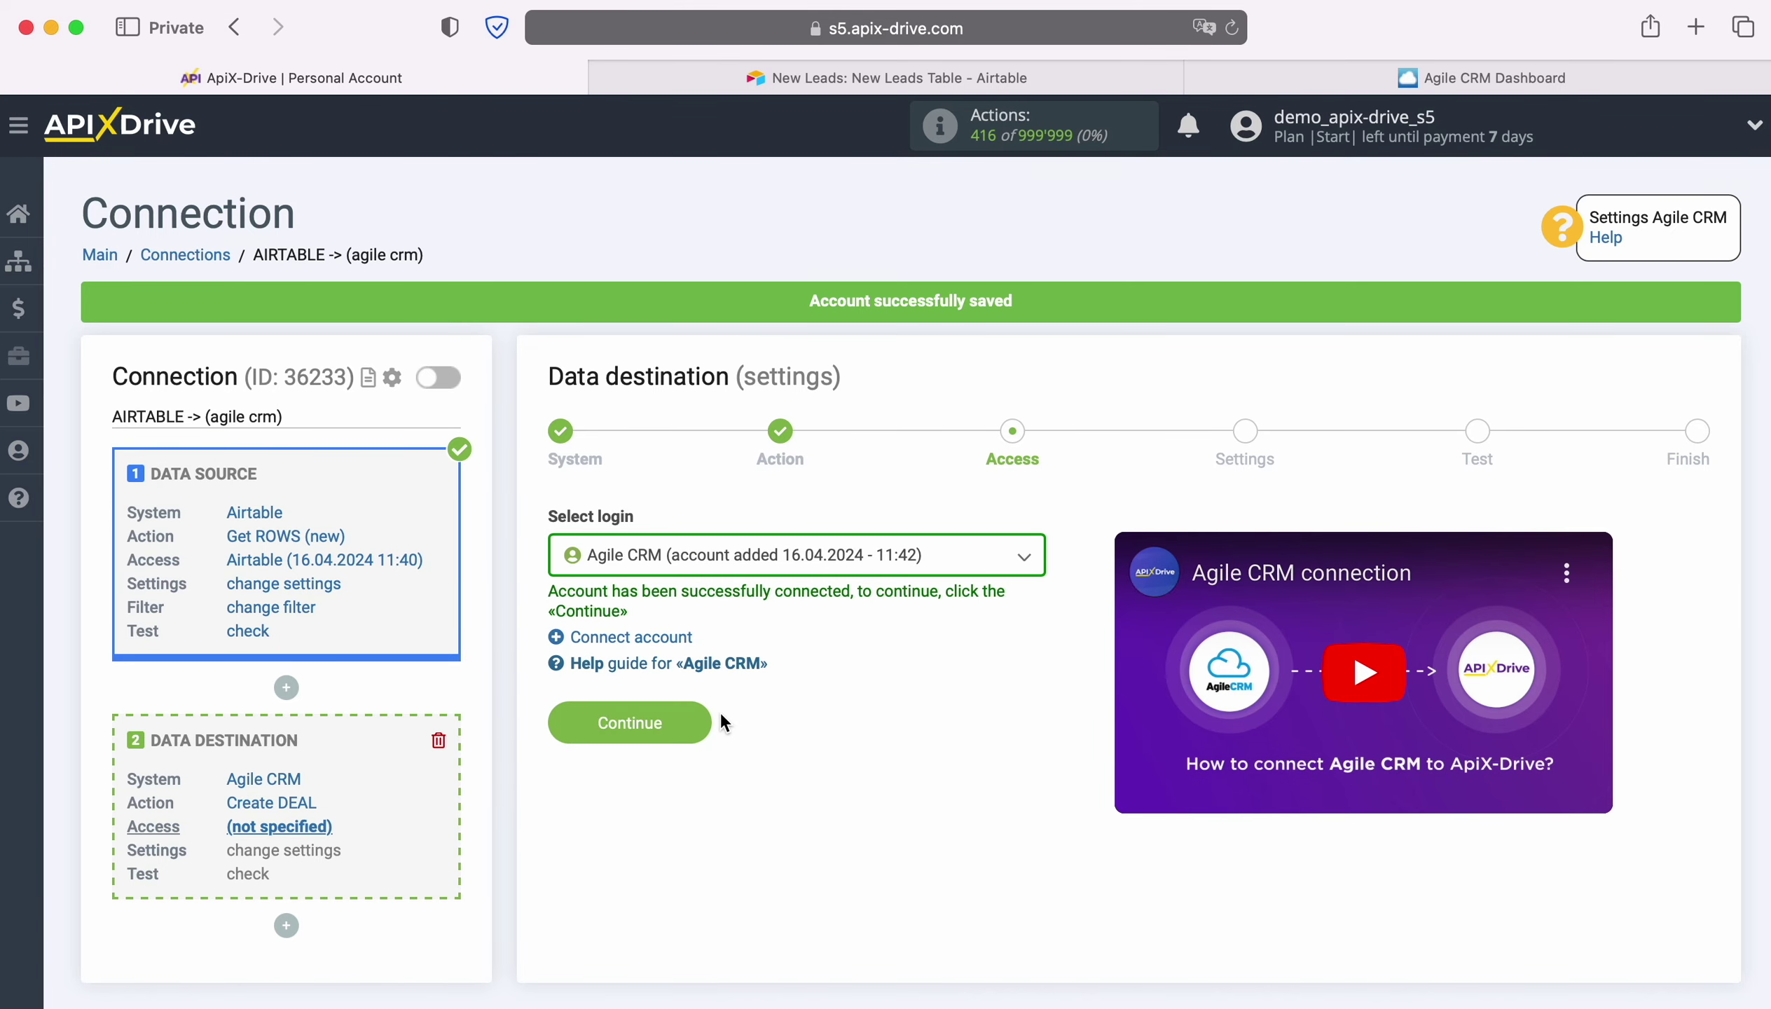
pyautogui.click(701, 711)
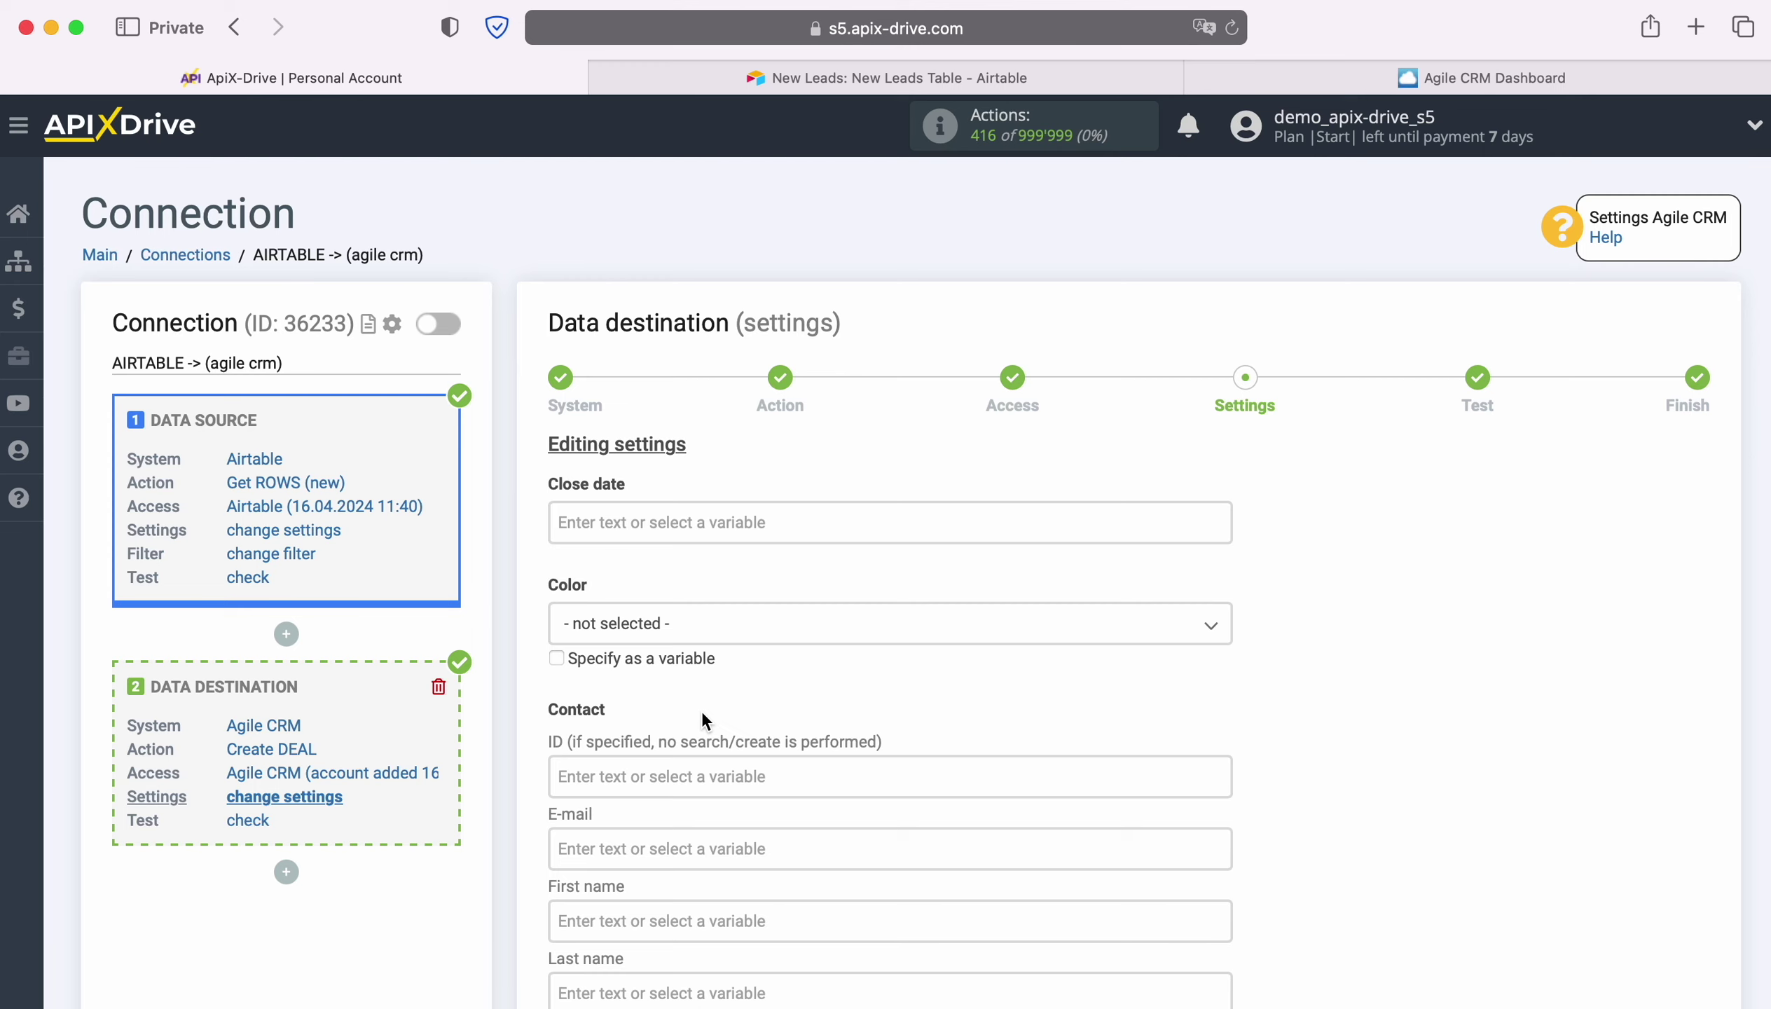
# Map the deal's E-mail and First name fields to the Airtable Email and First name values.
pyautogui.scroll(-3, 705, 720)
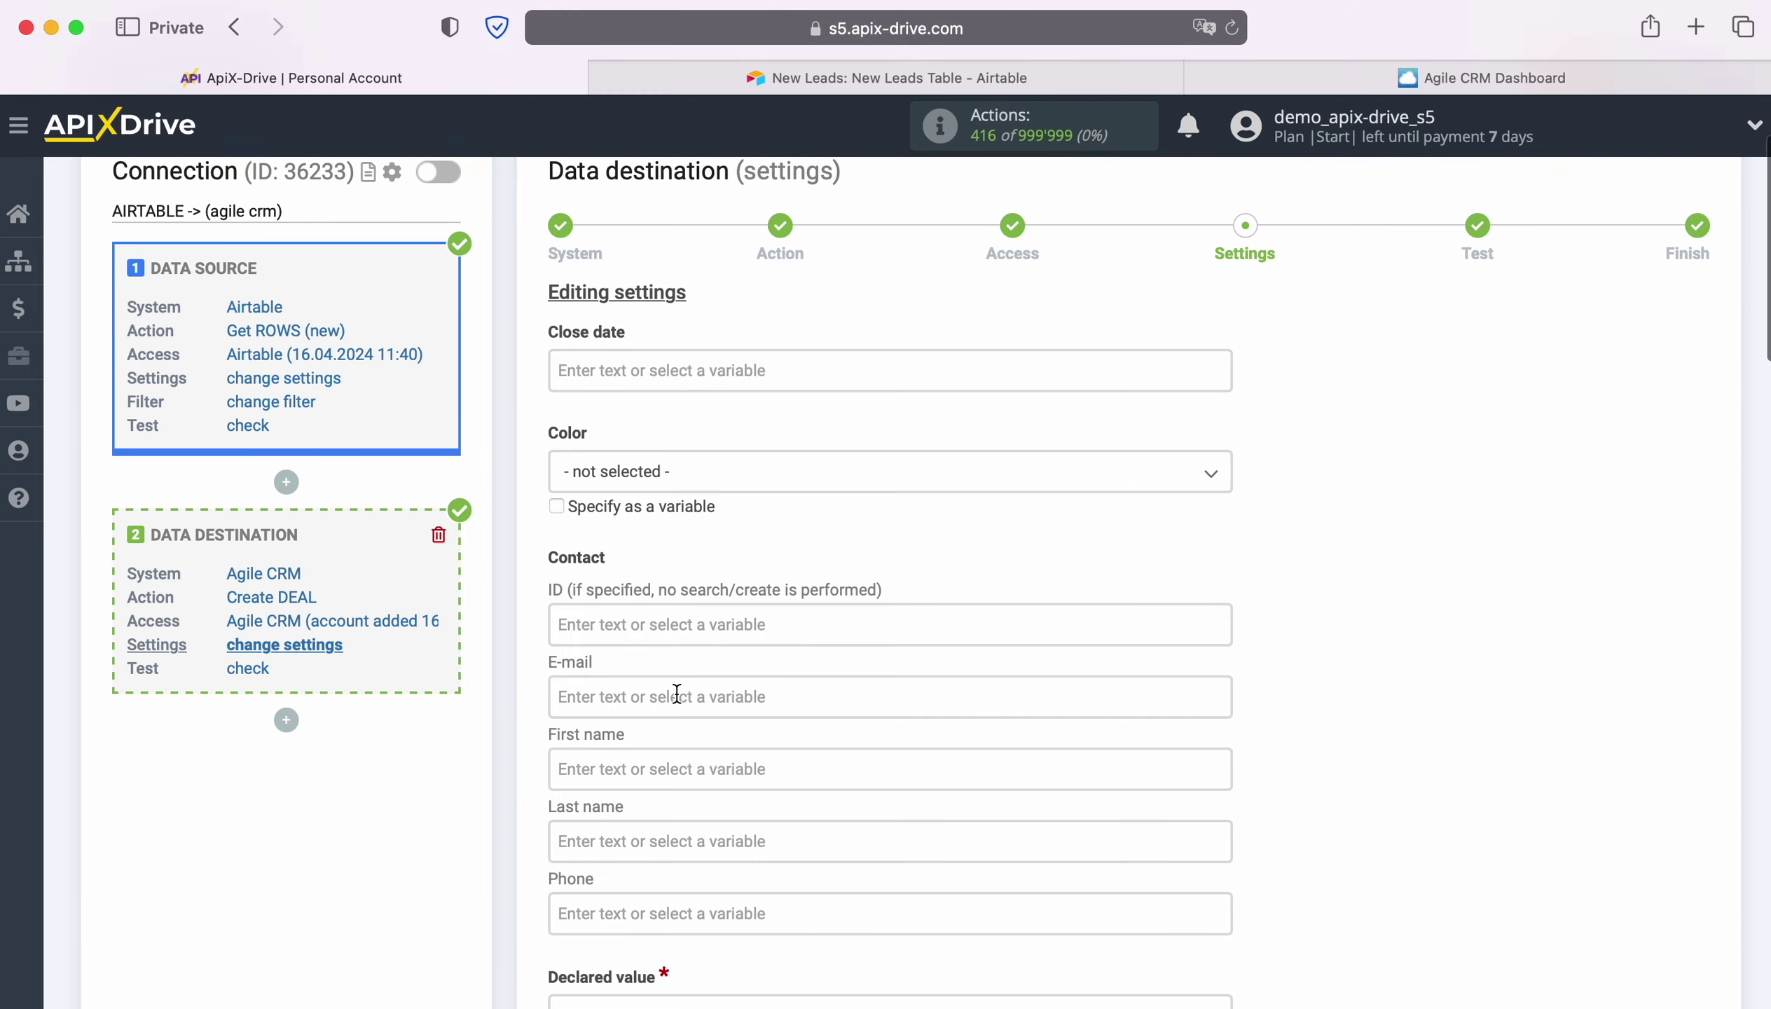
pyautogui.click(676, 692)
pyautogui.scroll(-4, 1076, 627)
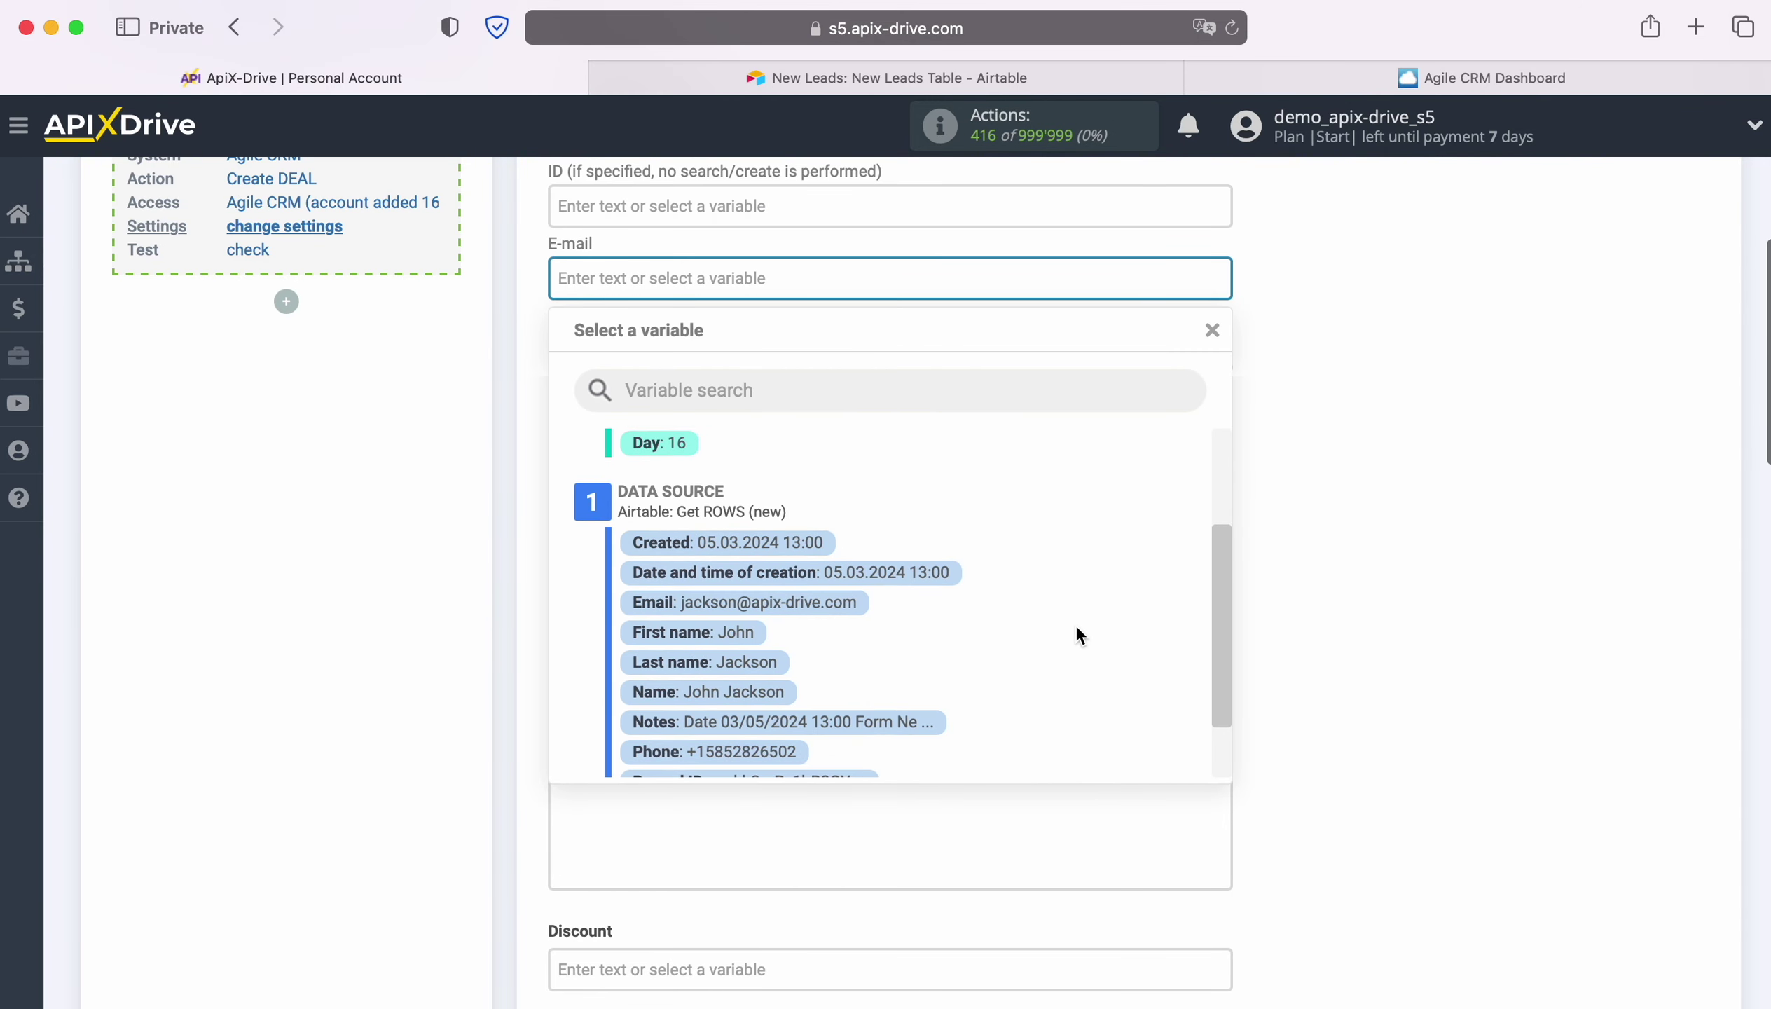
pyautogui.click(804, 611)
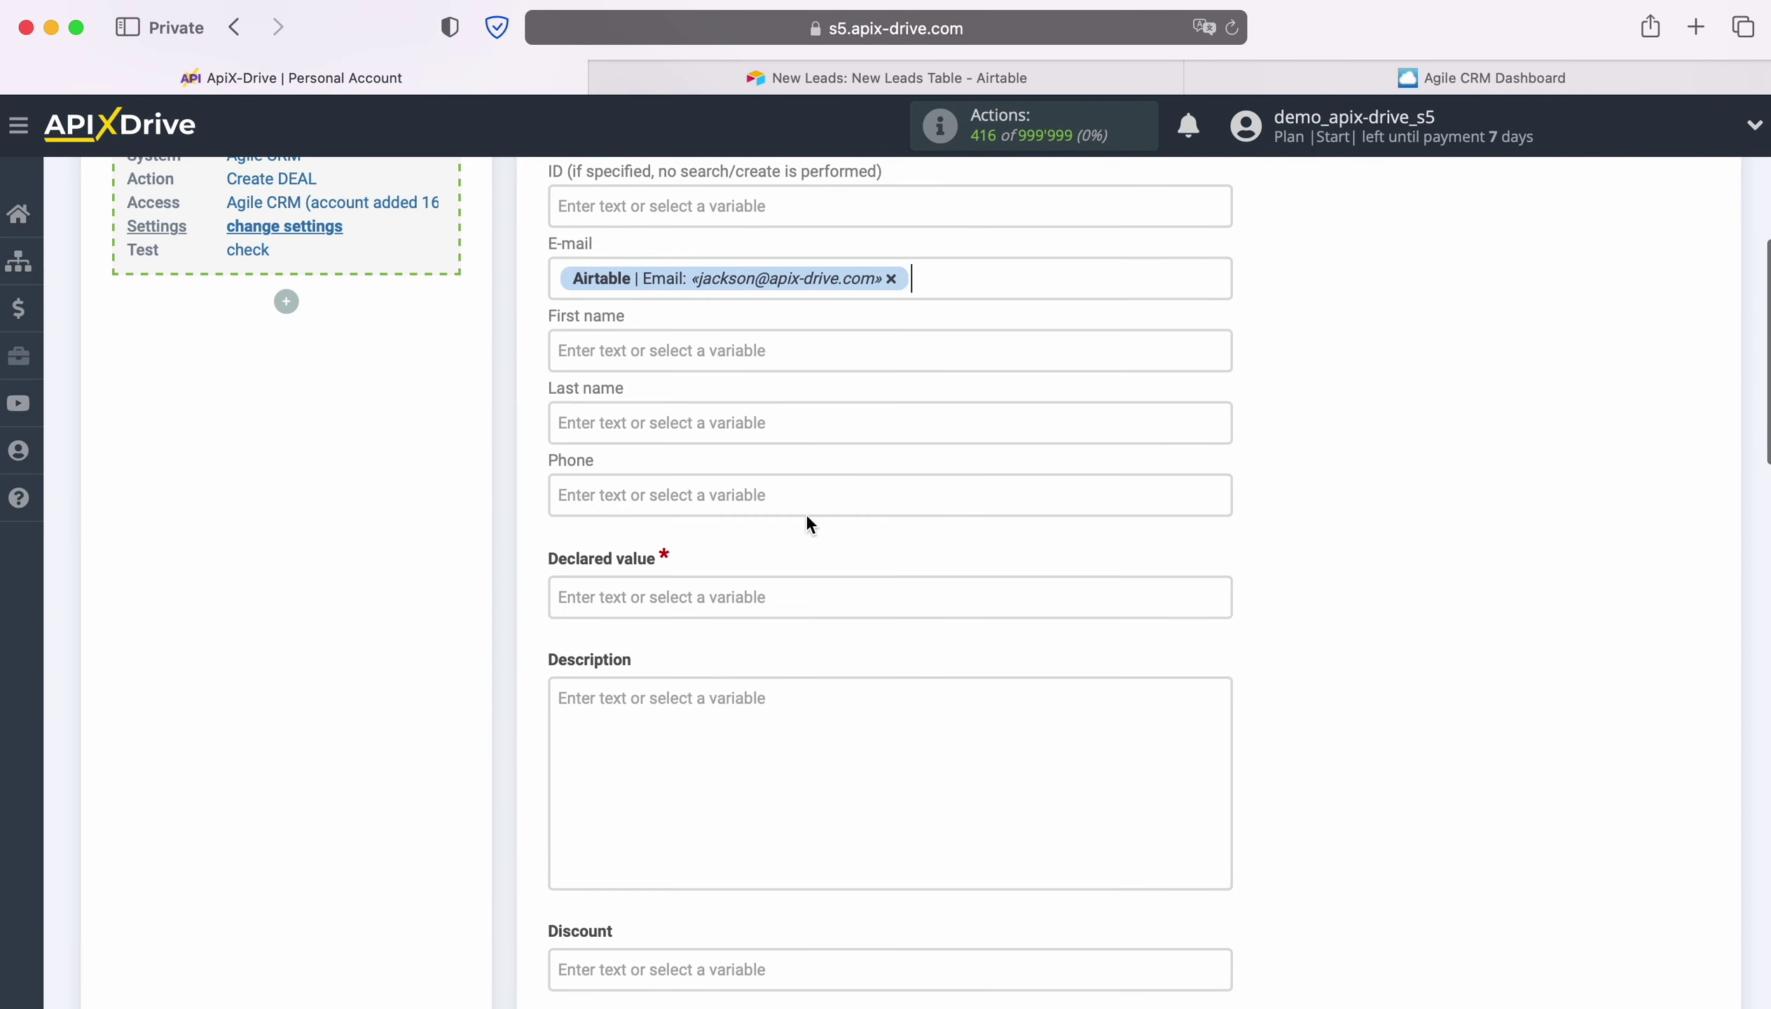
pyautogui.click(763, 358)
pyautogui.scroll(-3, 1007, 571)
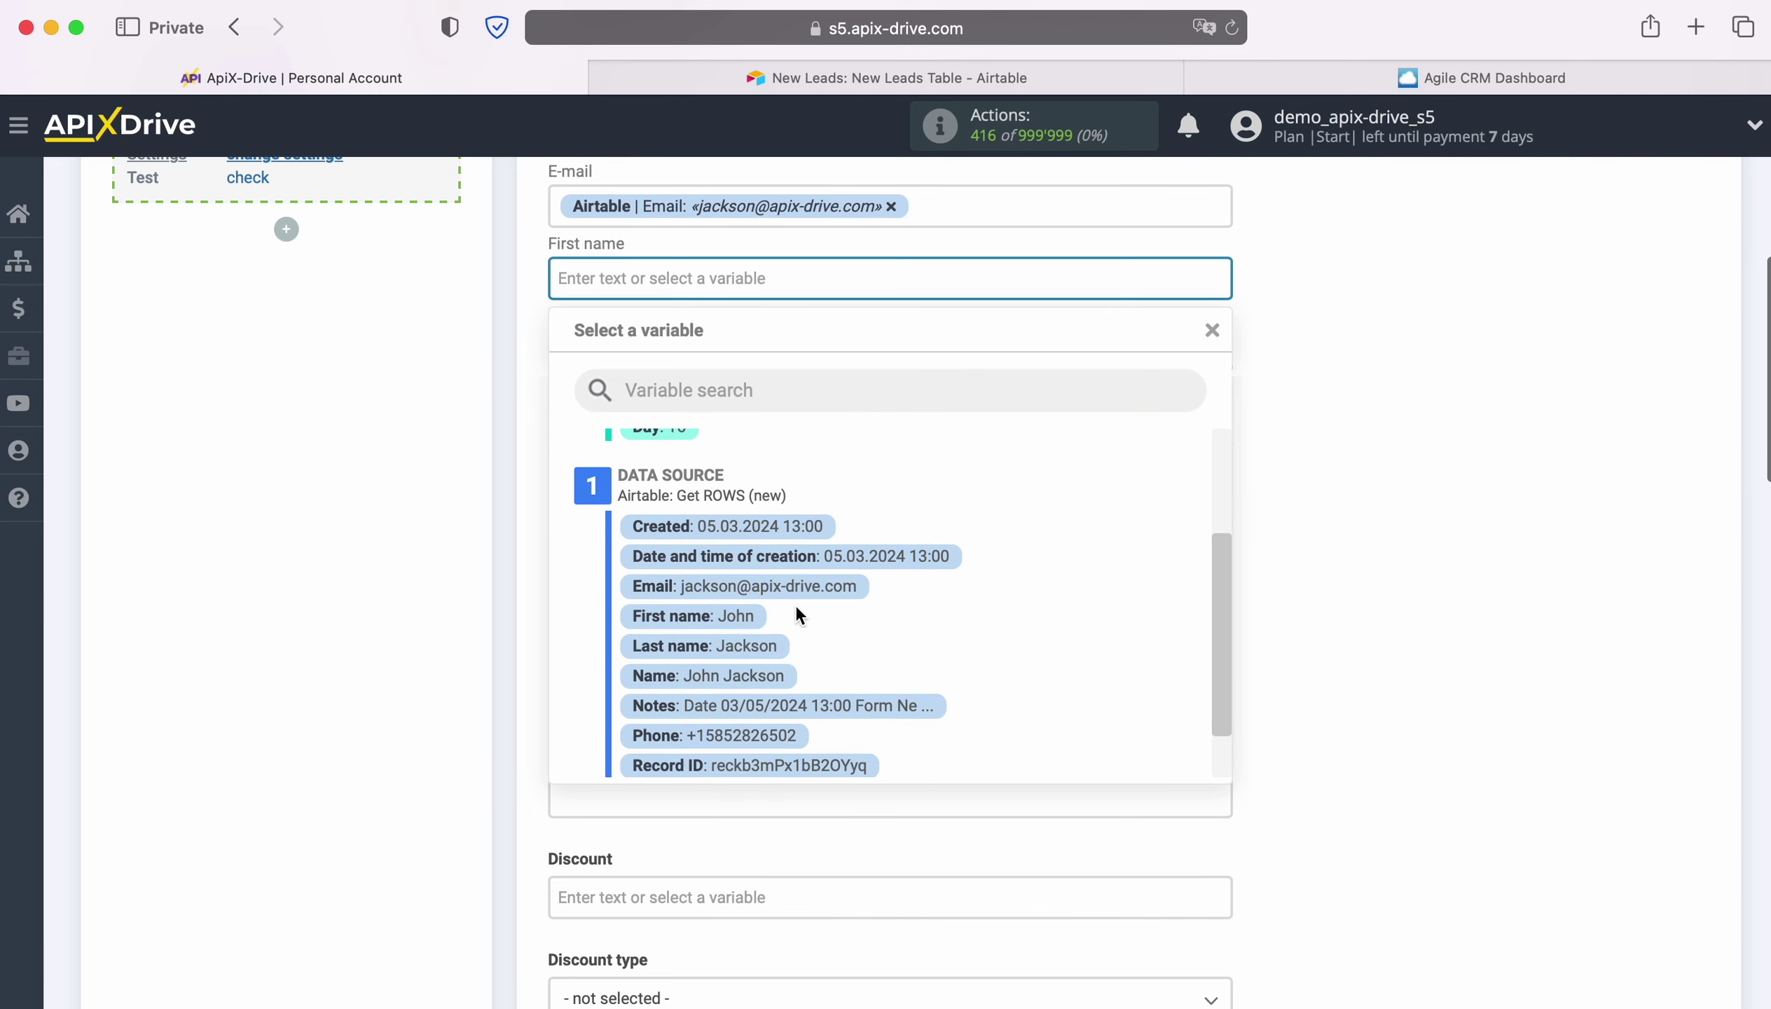
pyautogui.click(735, 617)
# Map the deal's Last name and Phone fields to the Airtable Last name and Phone values.
pyautogui.click(693, 363)
pyautogui.scroll(-5, 1007, 605)
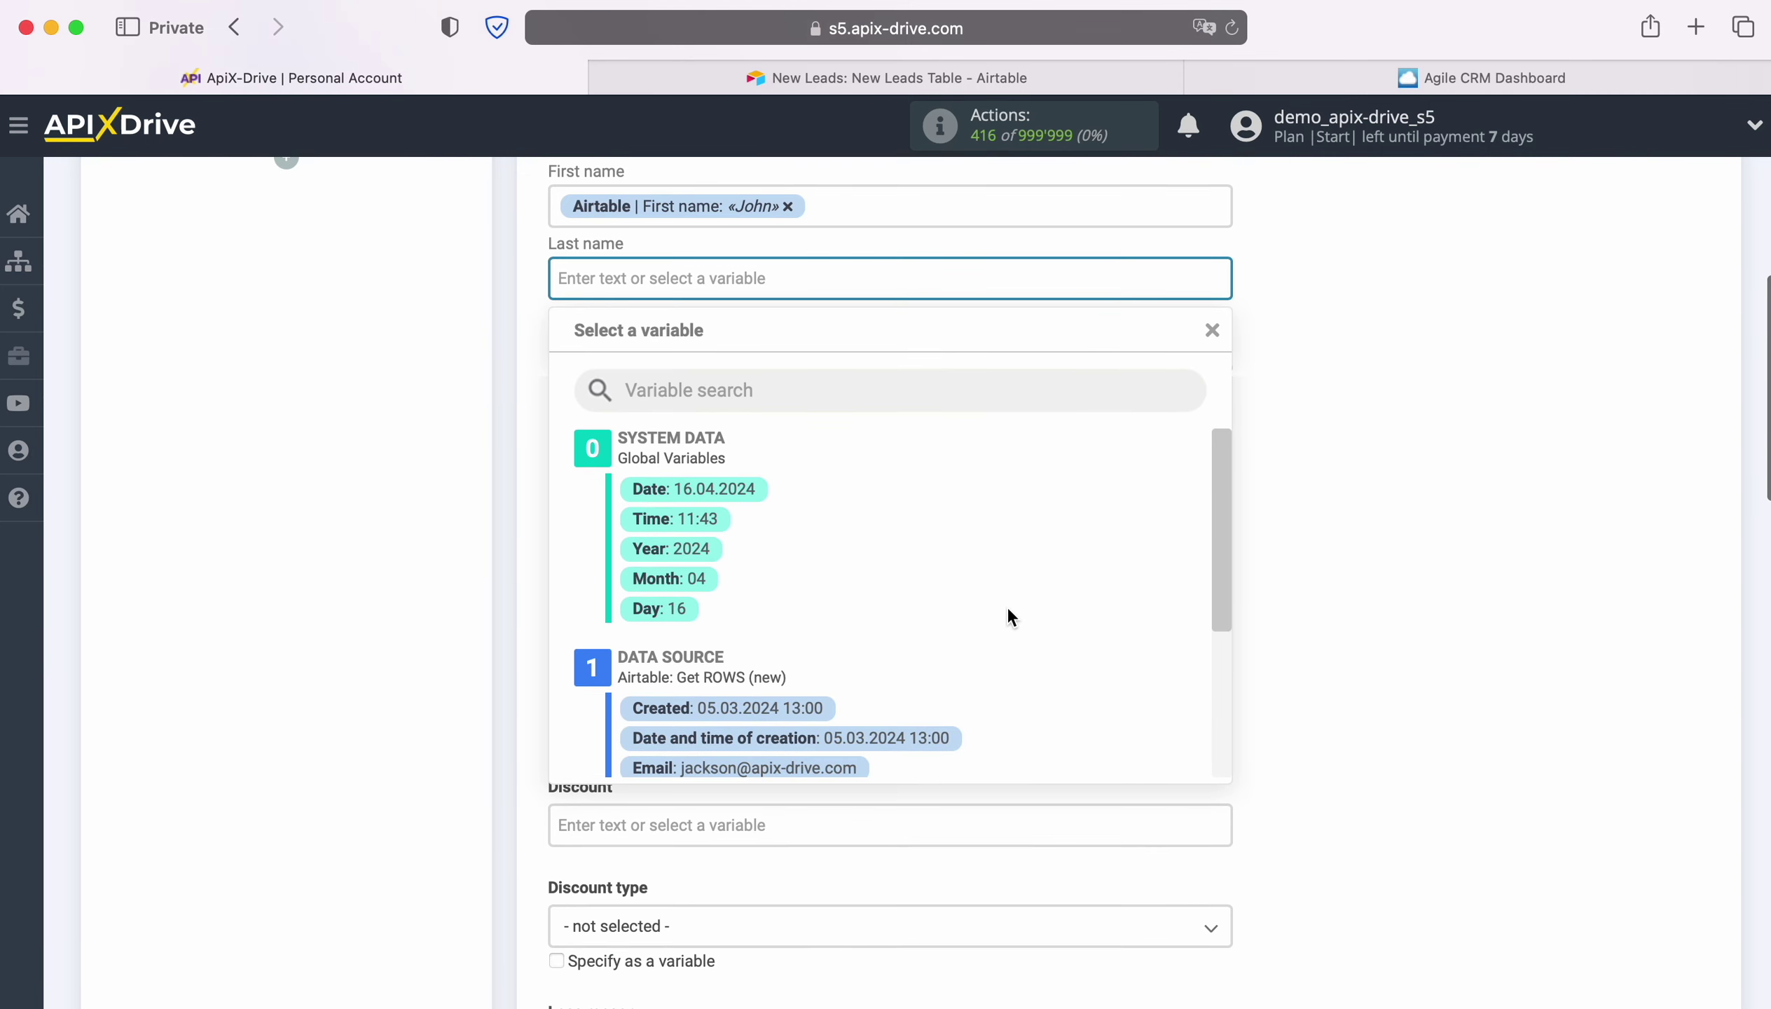
pyautogui.click(716, 668)
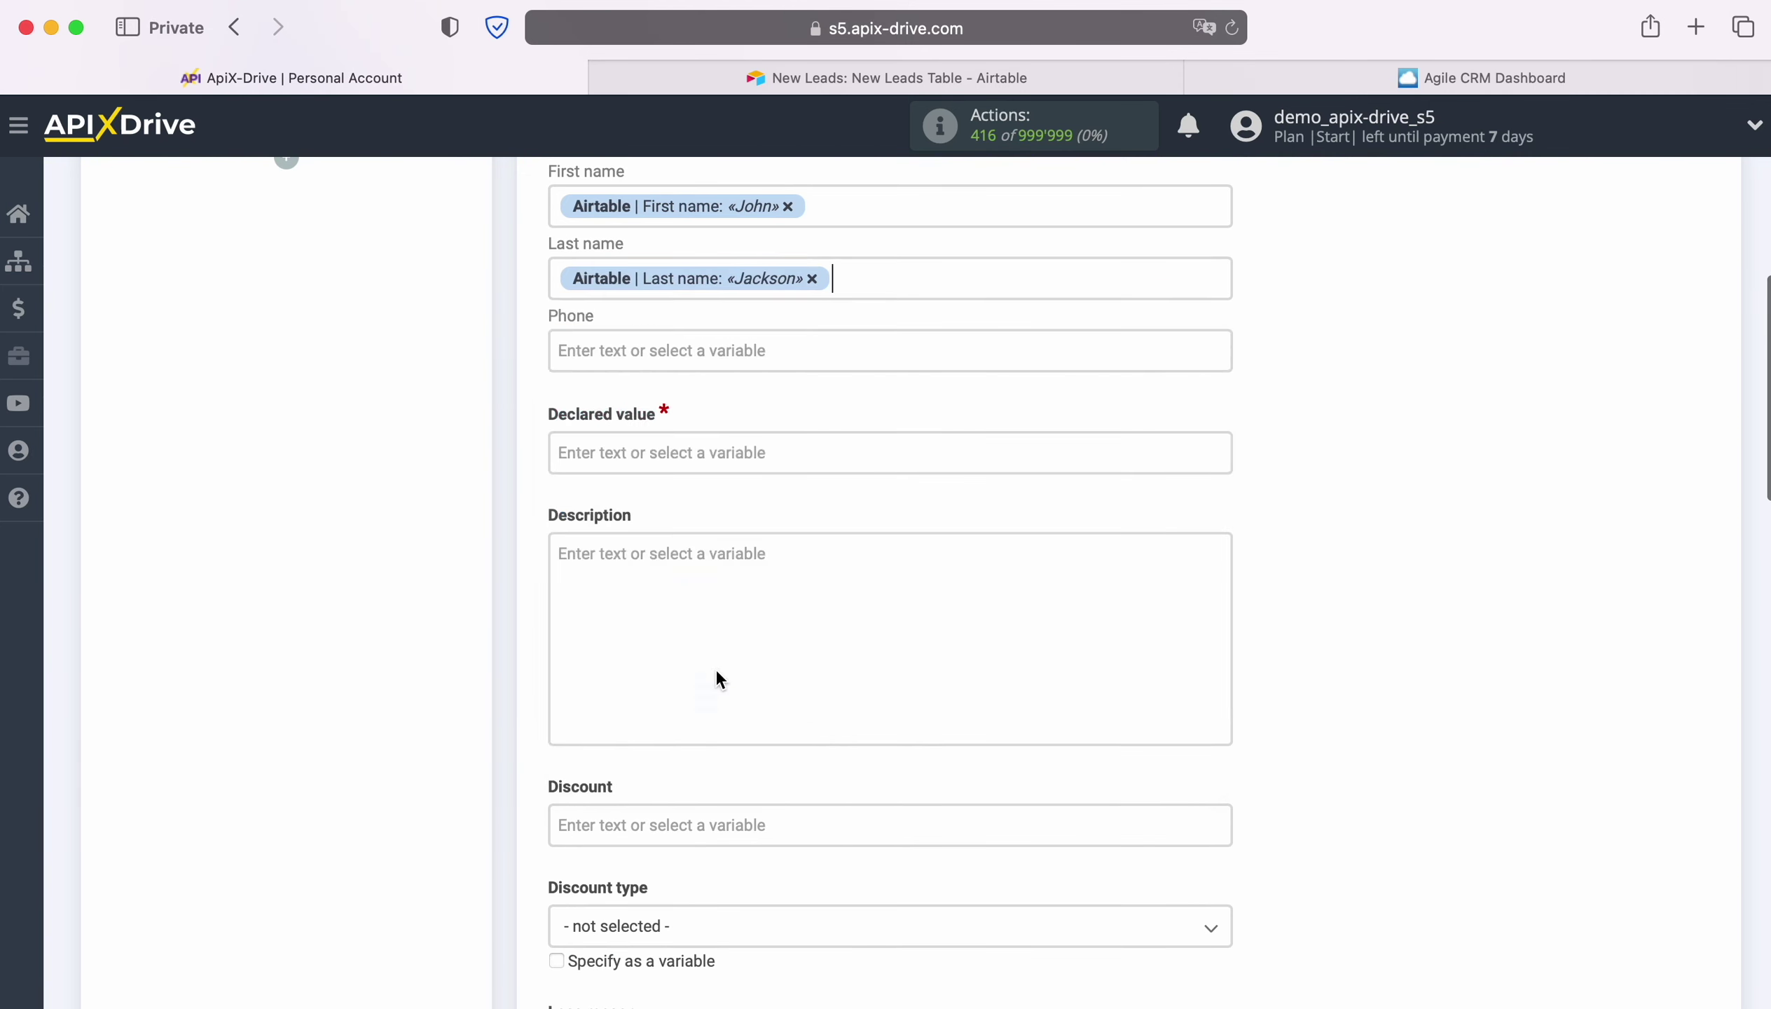
pyautogui.click(688, 350)
pyautogui.scroll(-5, 1103, 632)
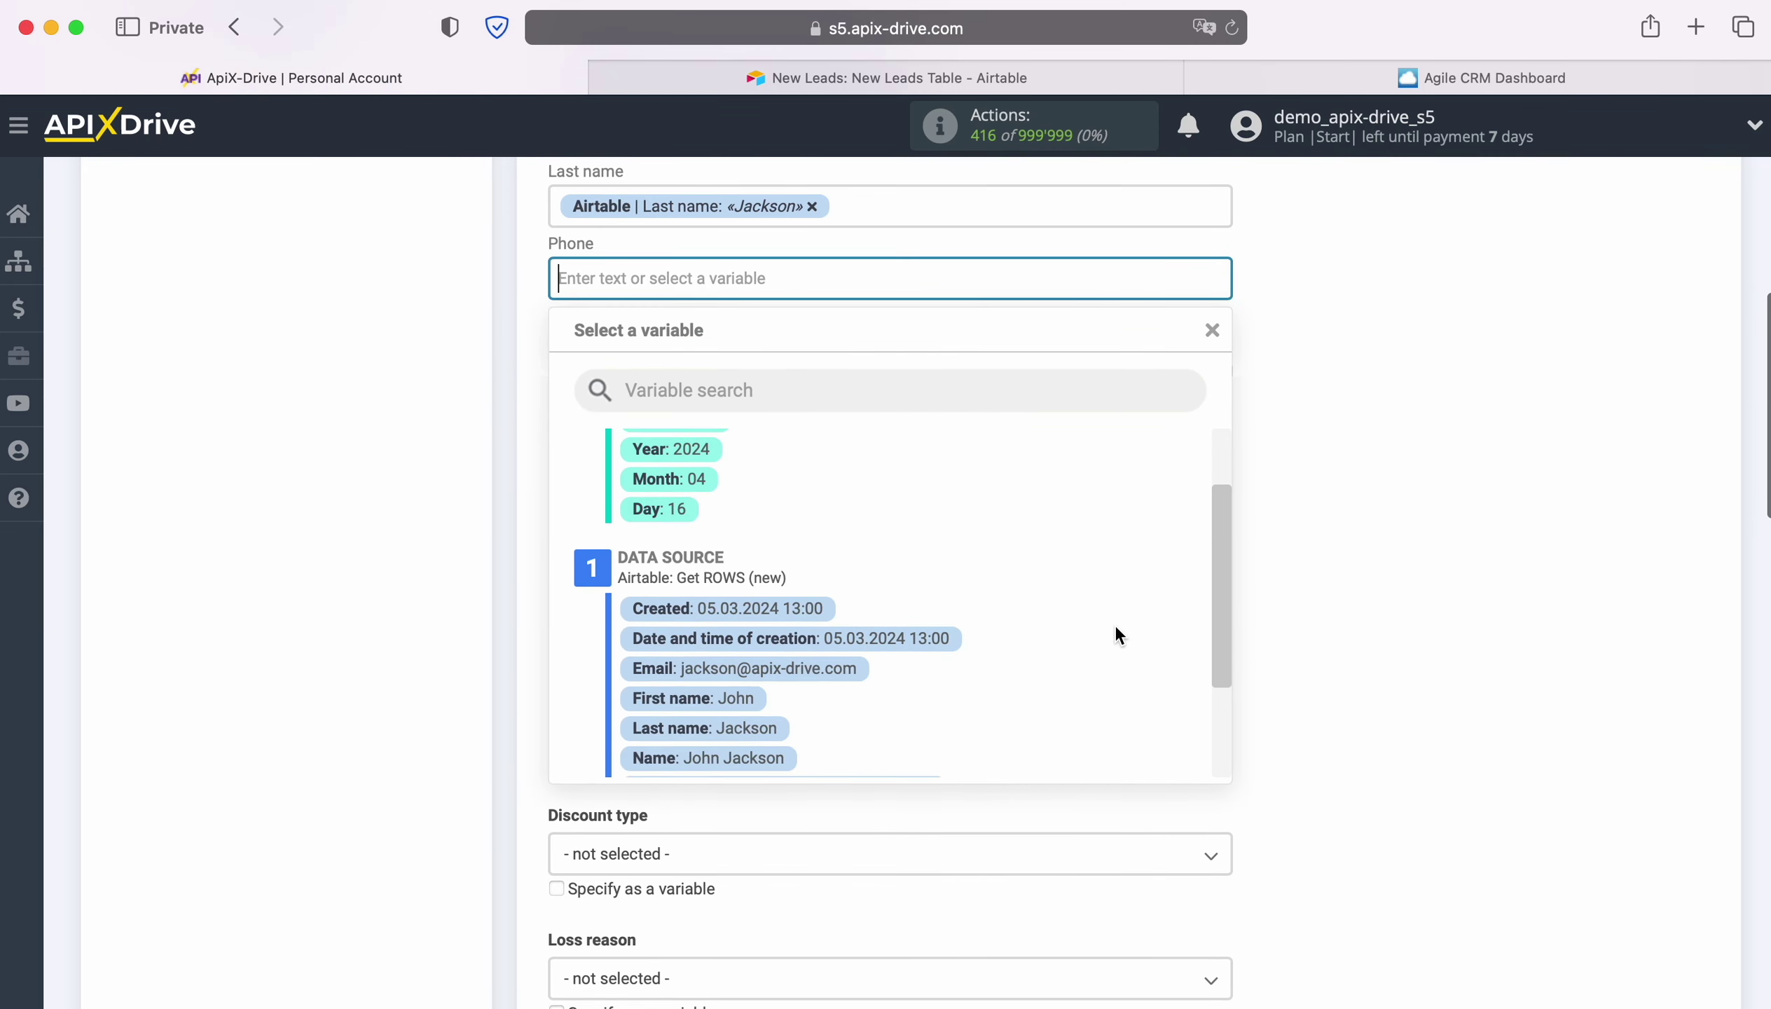
pyautogui.scroll(-1, 1113, 622)
pyautogui.click(787, 692)
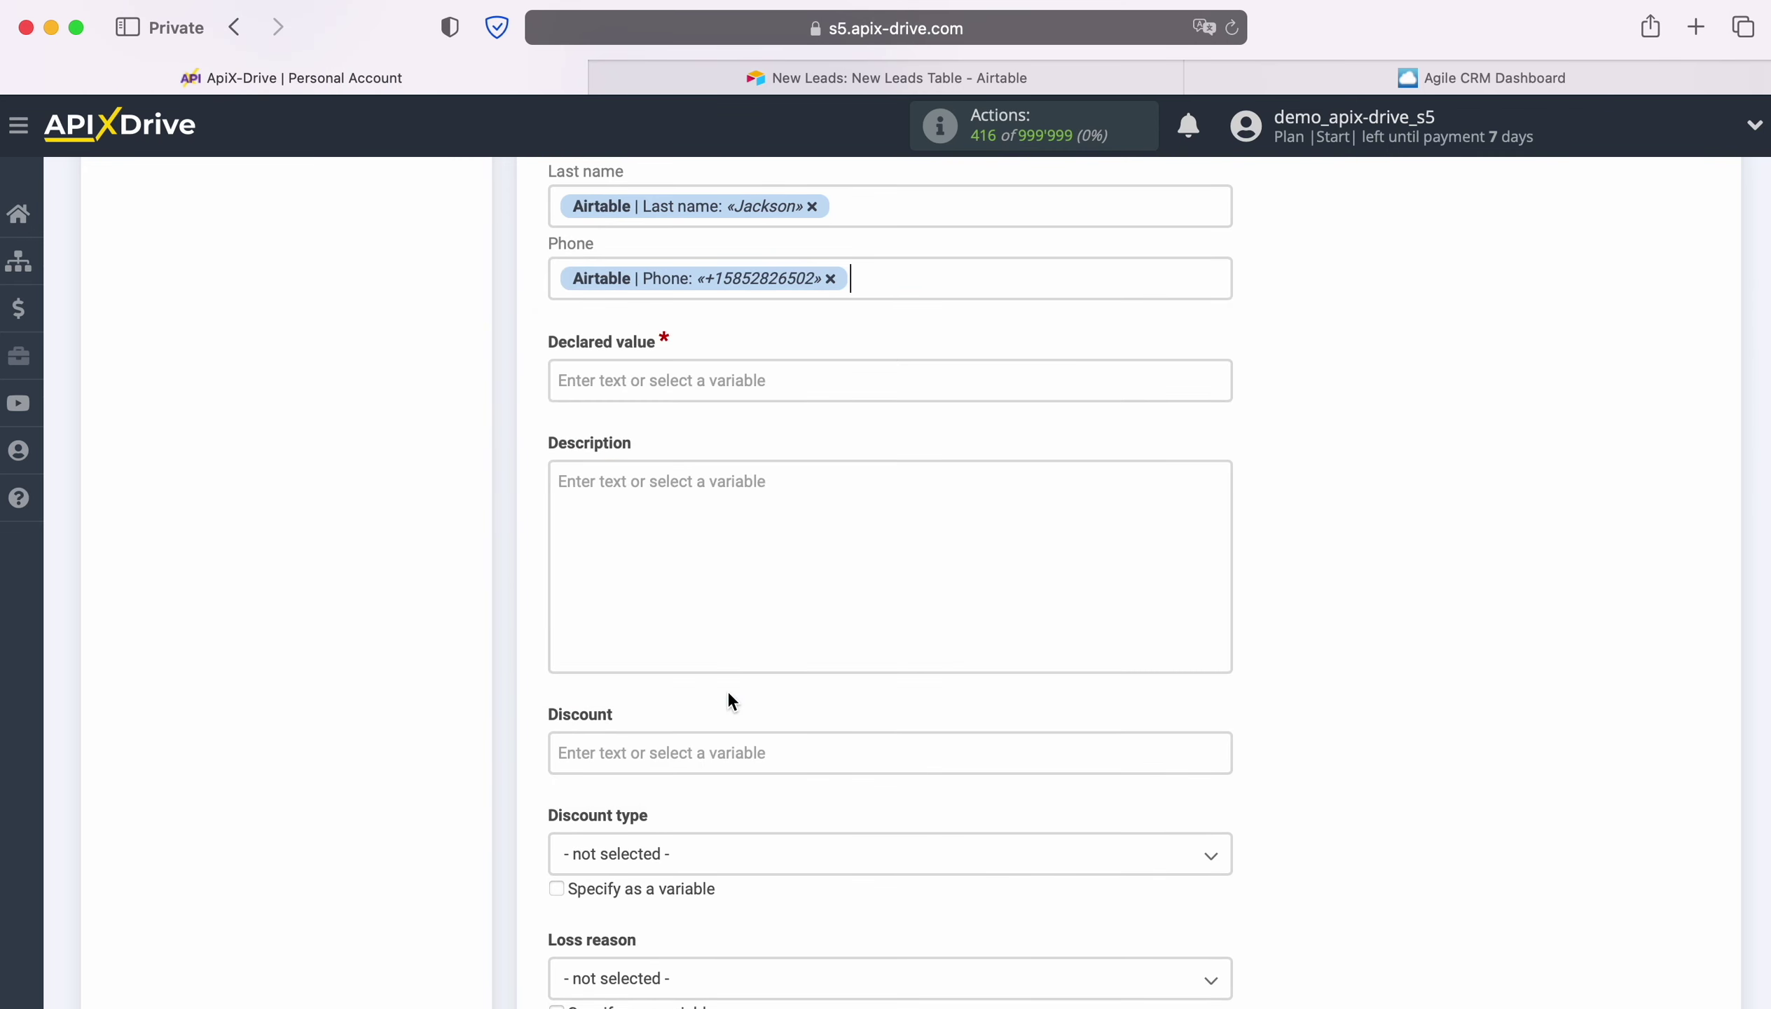
pyautogui.click(678, 373)
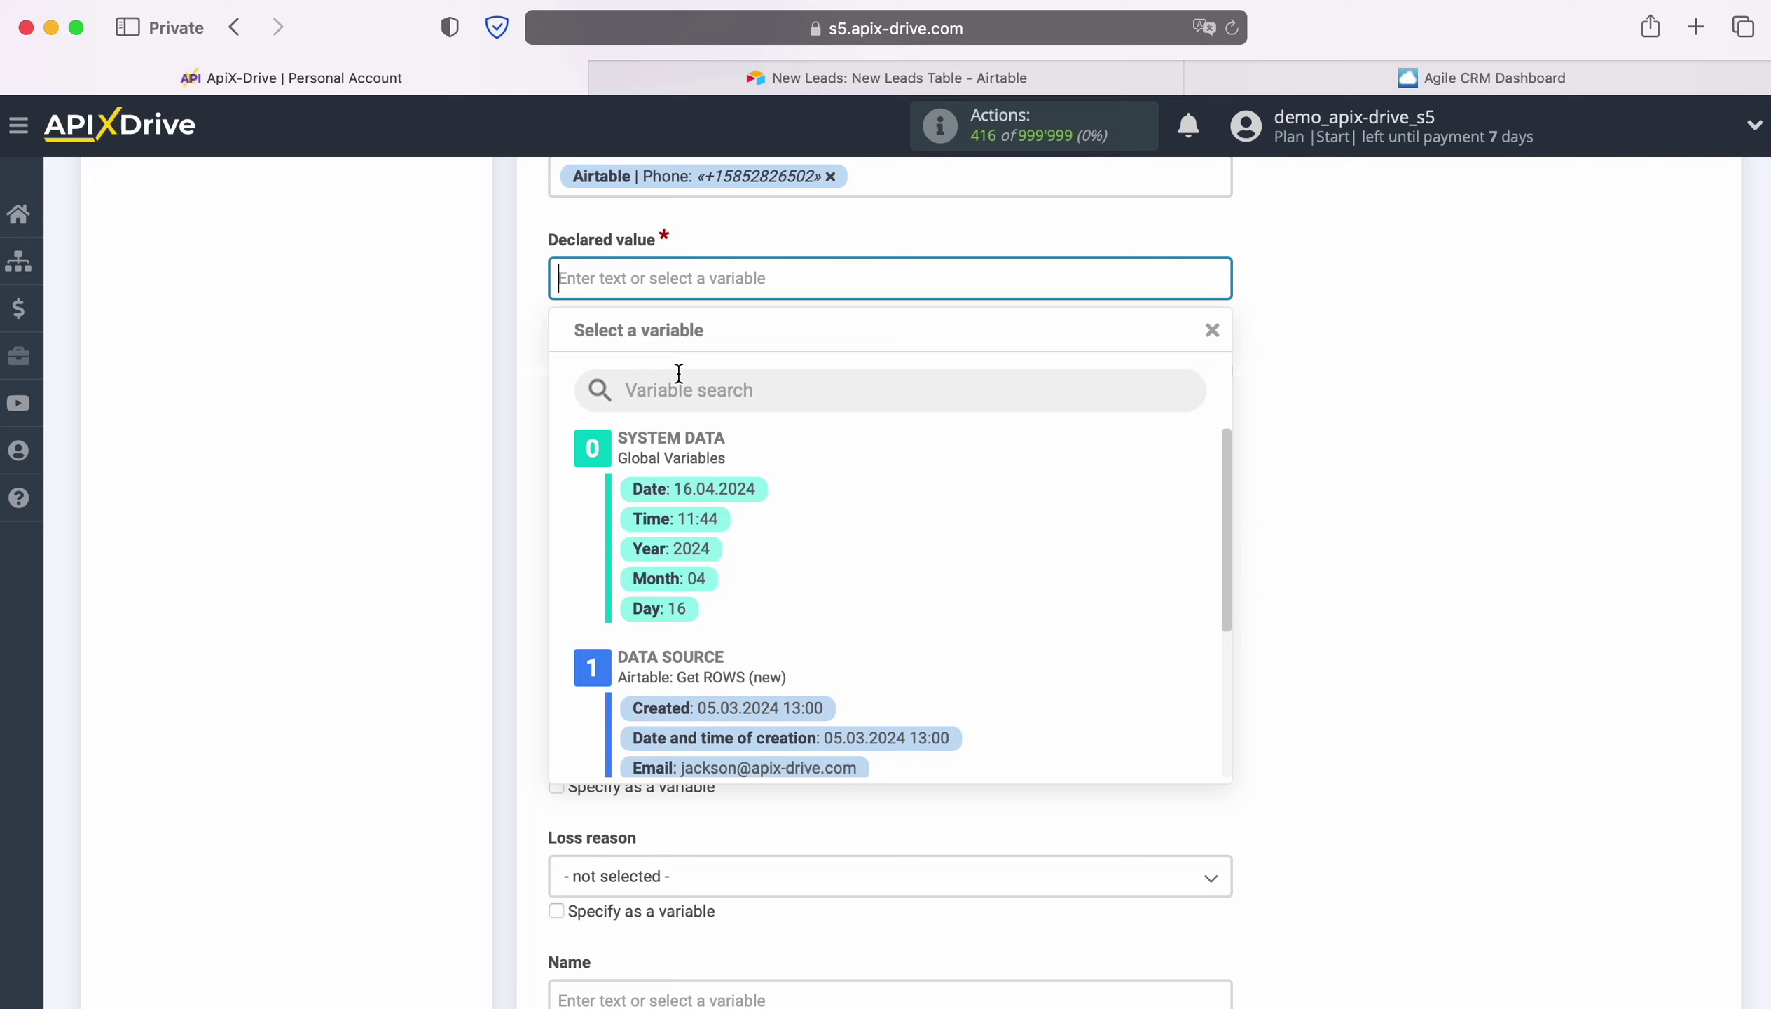
# Enter 100 as the declared value, then start the deal Description with 'Date' plus Airtable's Created value.
pyautogui.write('100')
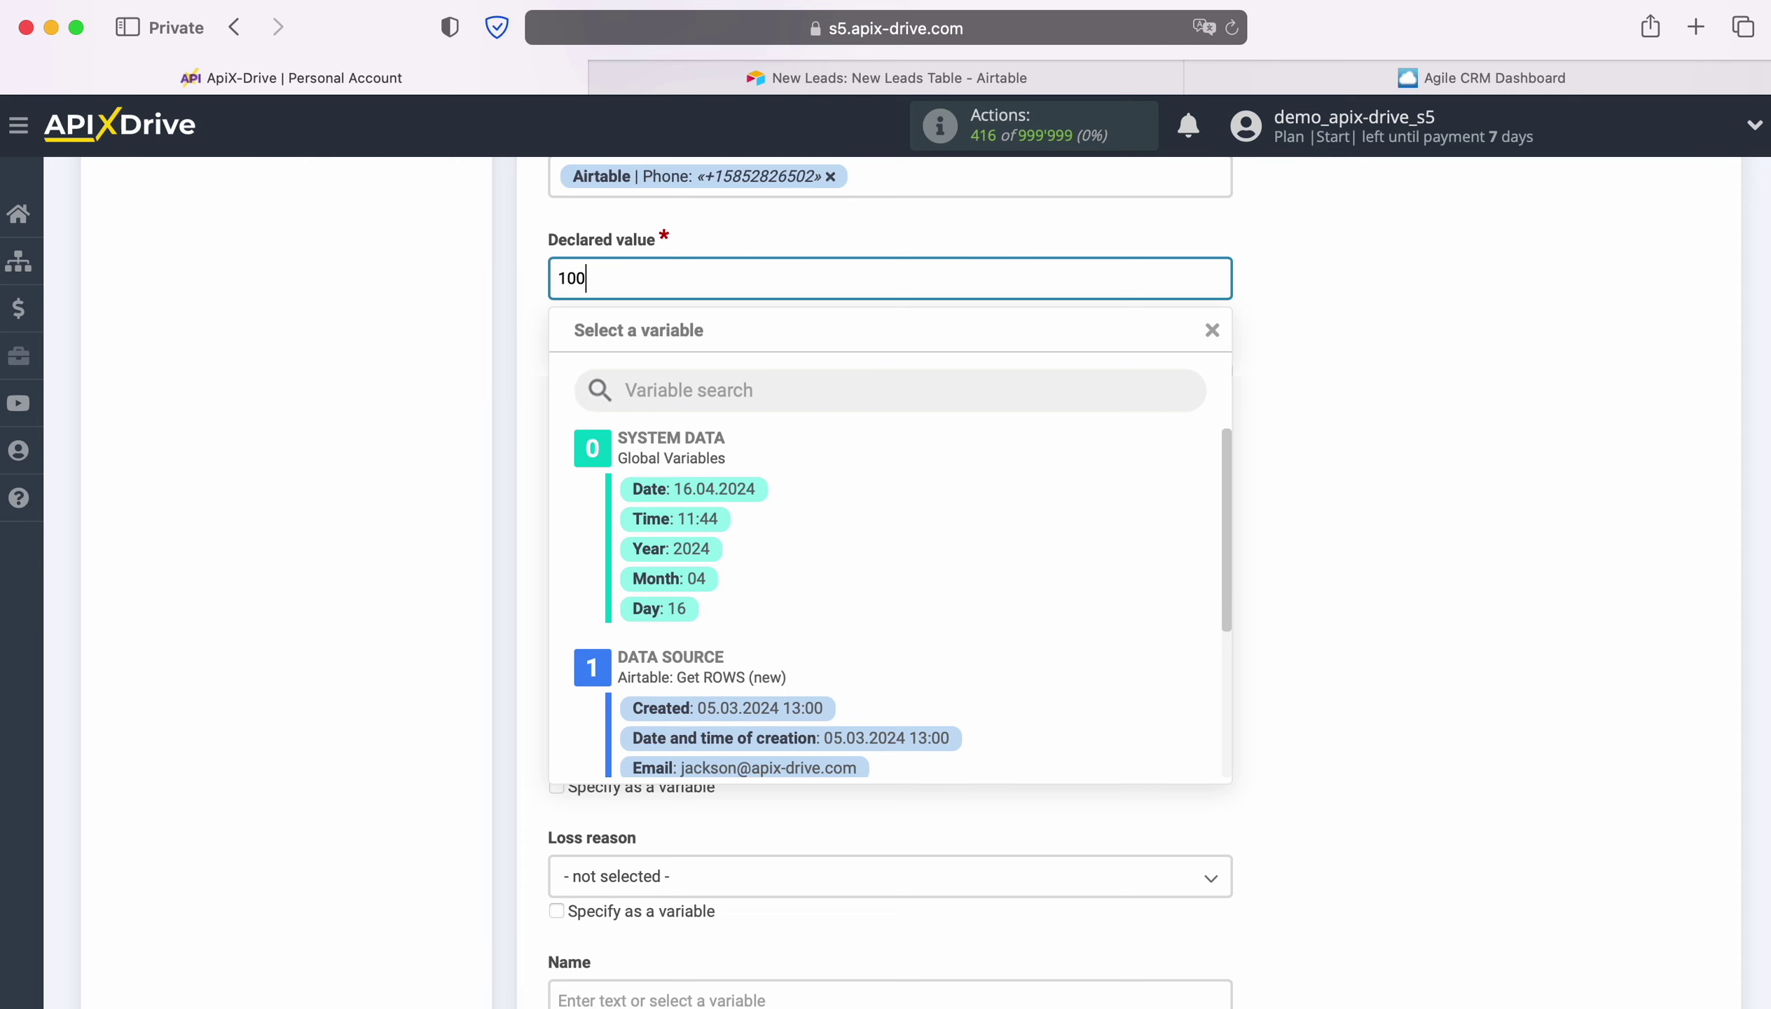
pyautogui.click(356, 433)
pyautogui.click(647, 413)
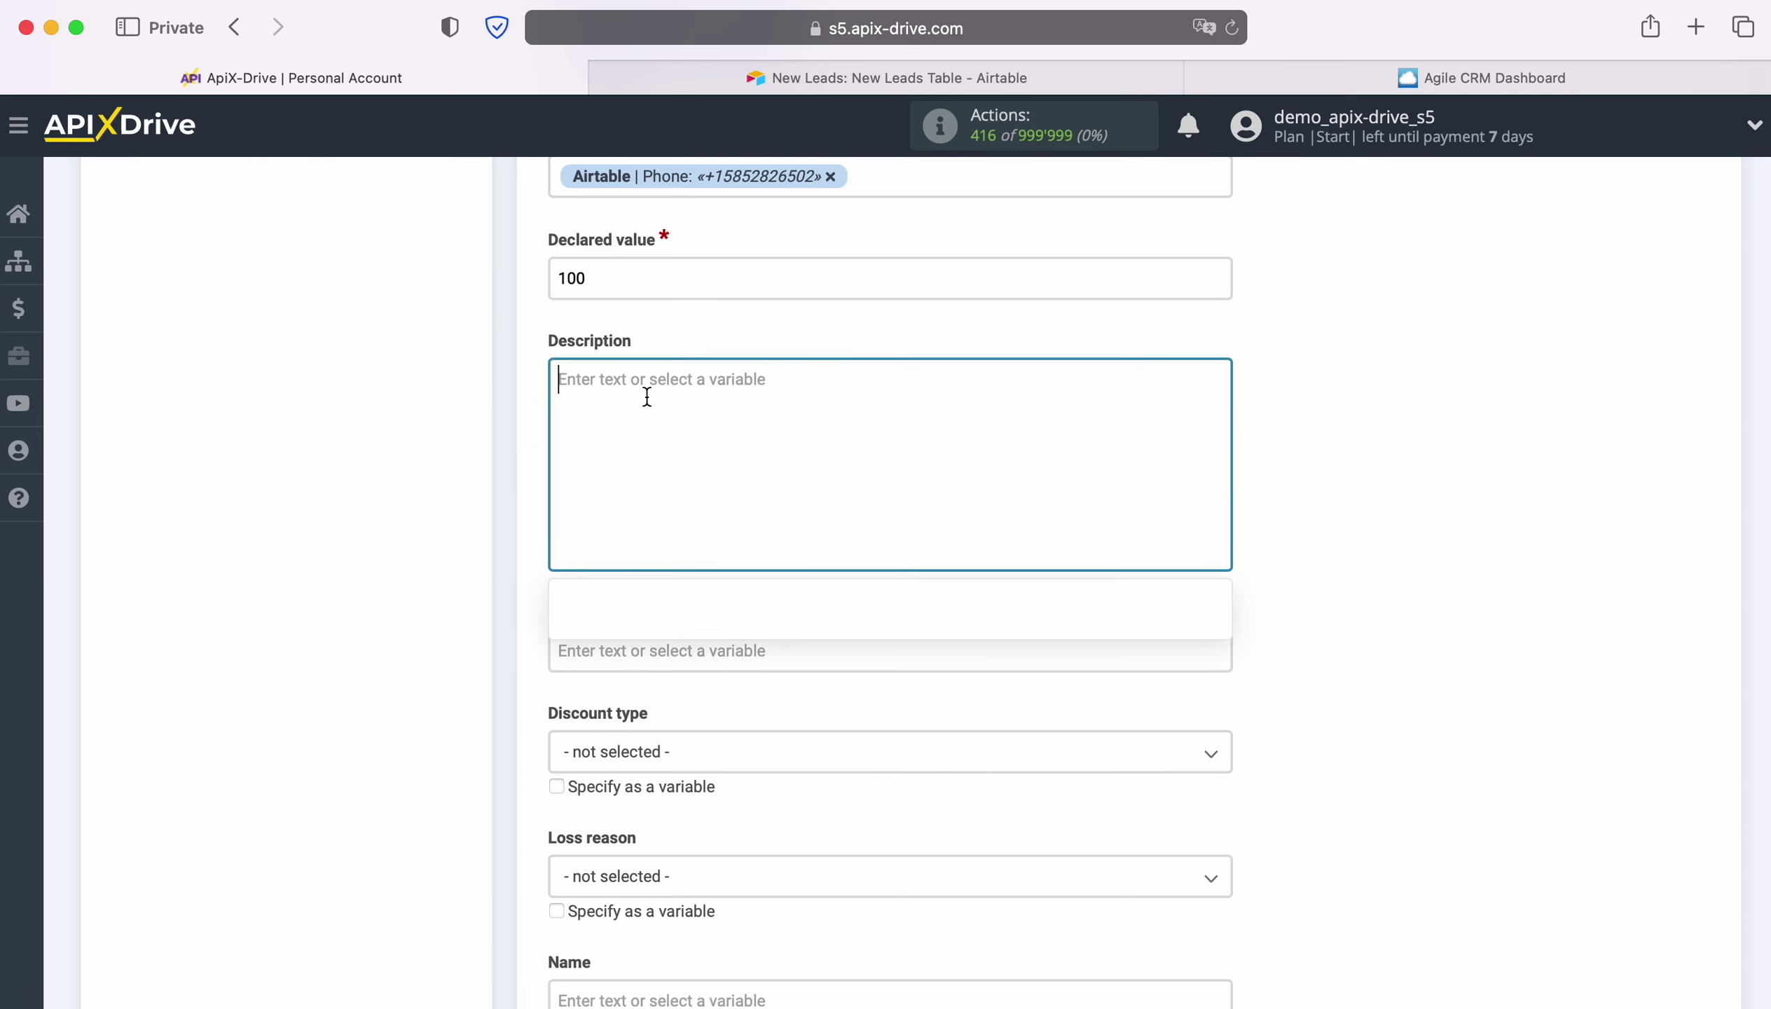
pyautogui.write('Date')
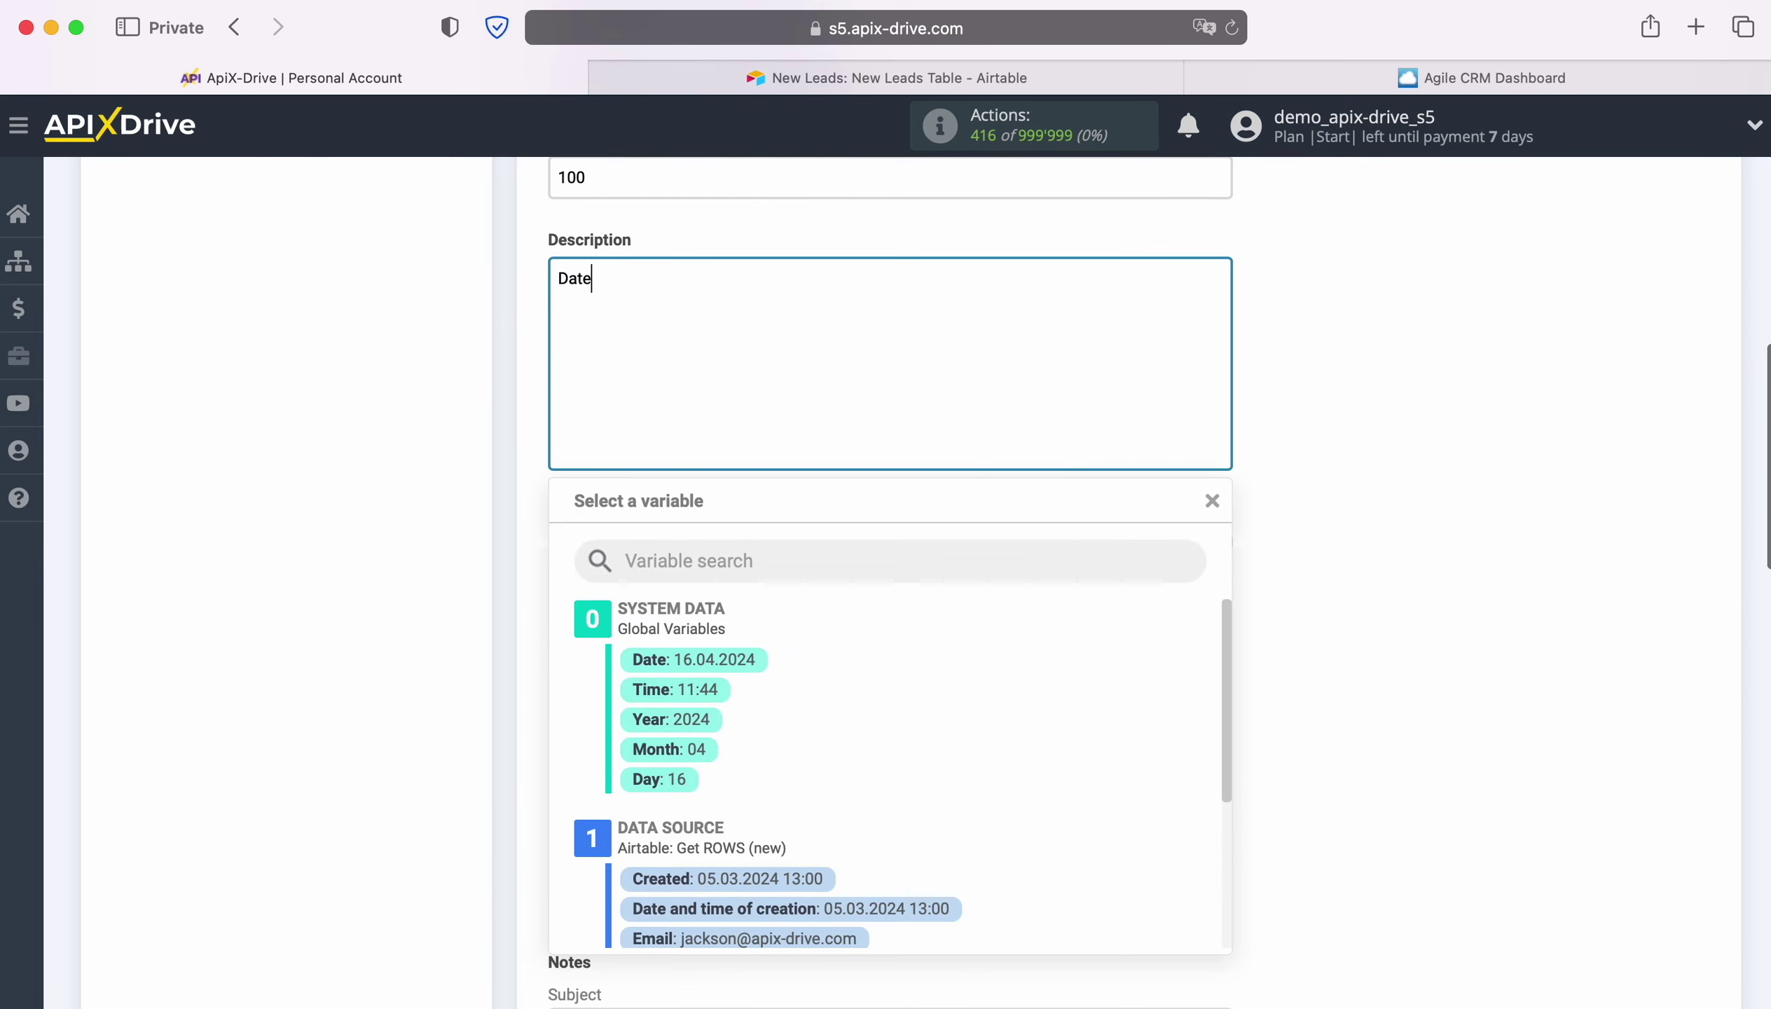
pyautogui.scroll(-2, 1004, 748)
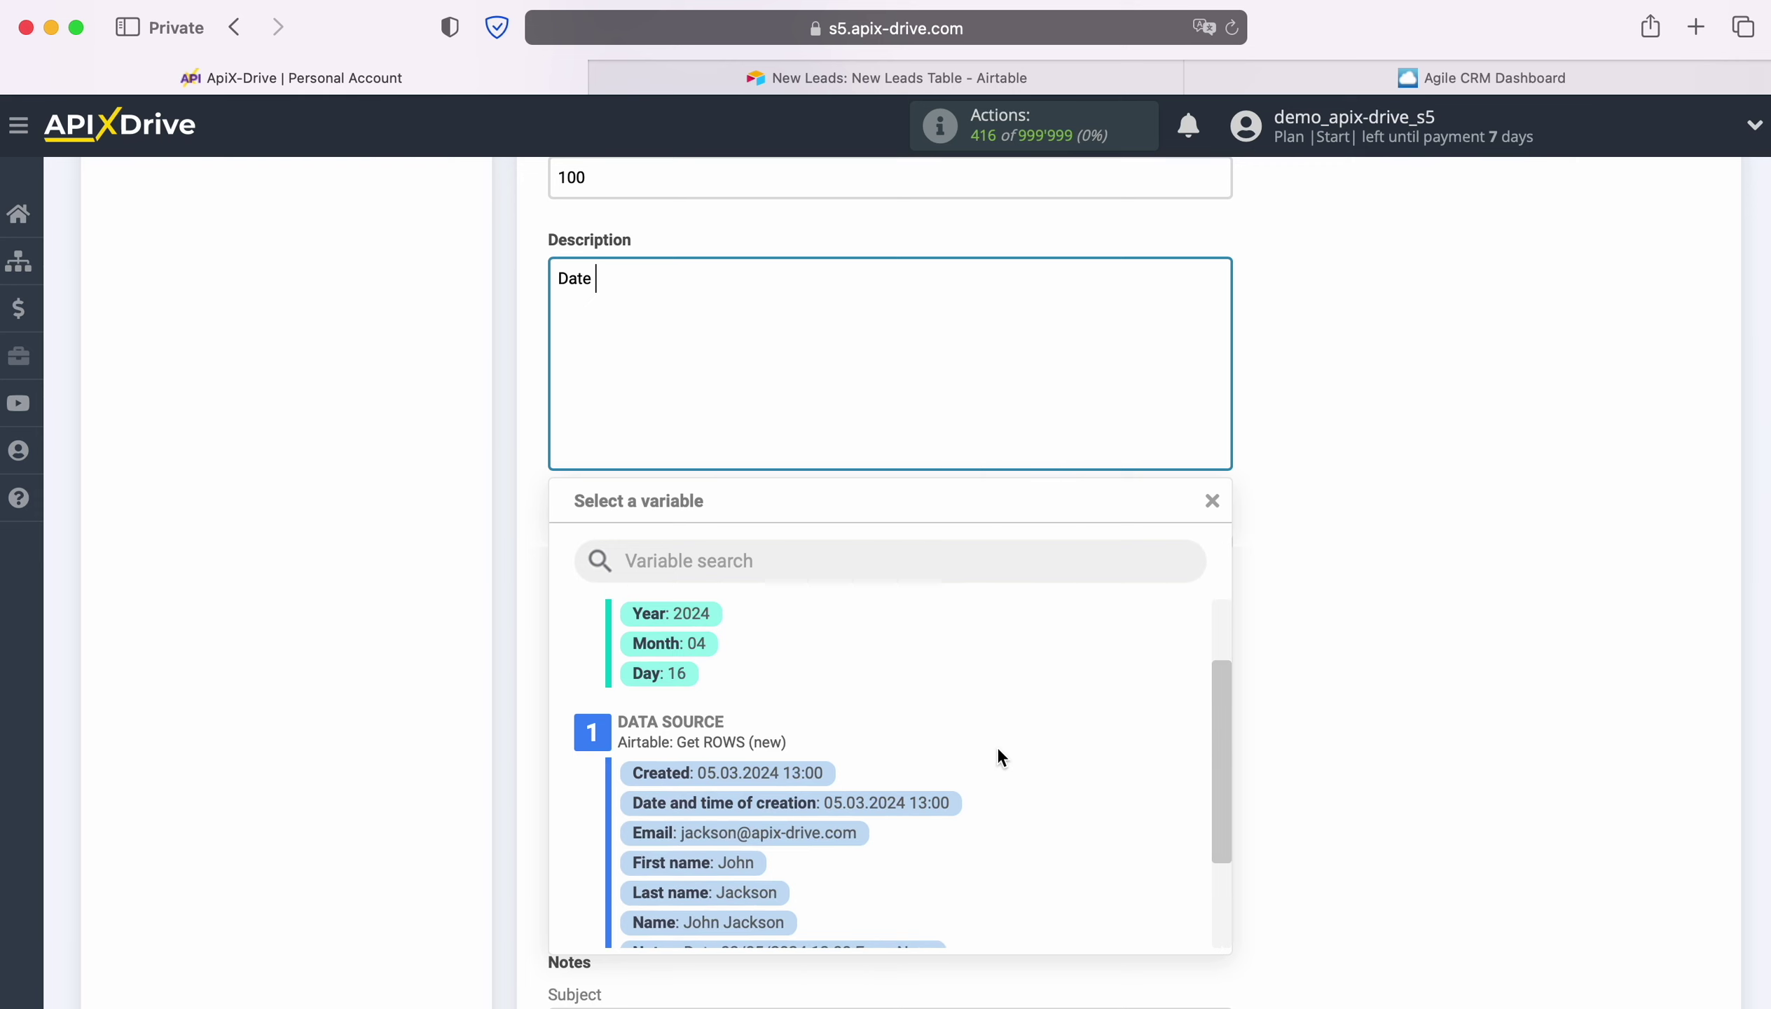
pyautogui.click(782, 772)
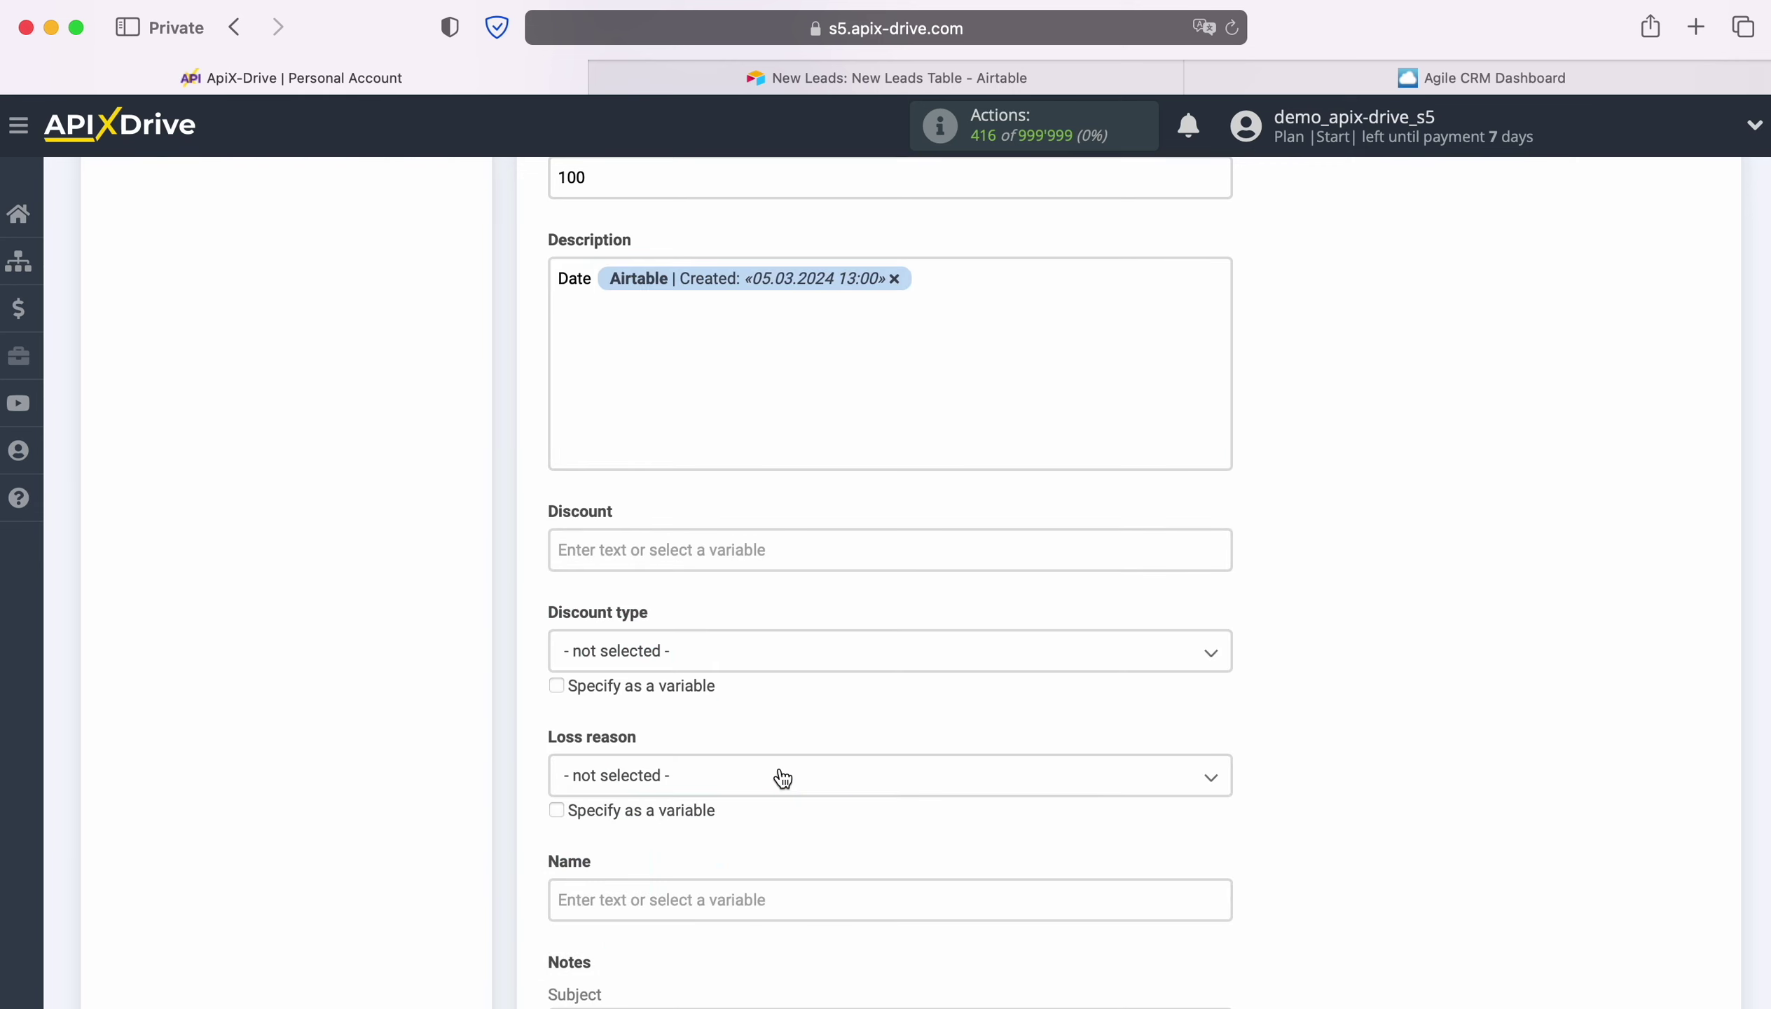
# Add a second Description line 'Note' followed by the Airtable Notes value.
pyautogui.press('Return')
pyautogui.write('Note')
pyautogui.click(698, 316)
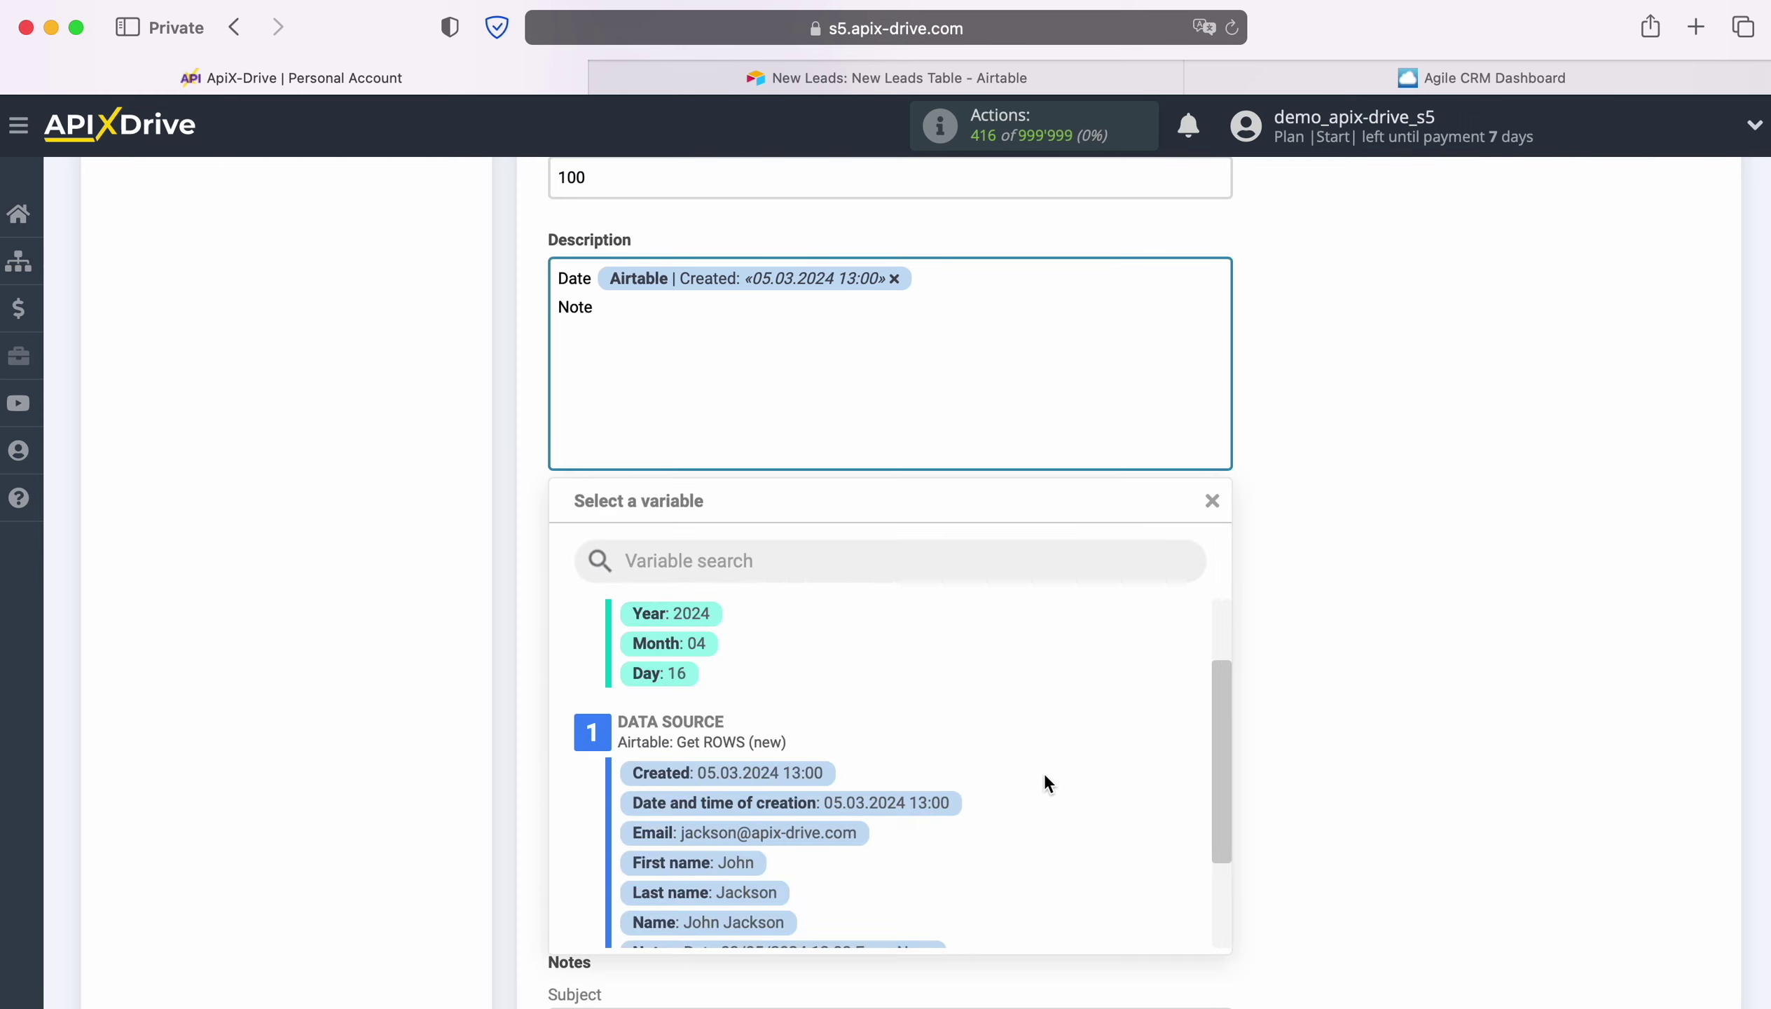
pyautogui.scroll(-2, 1044, 771)
pyautogui.click(852, 821)
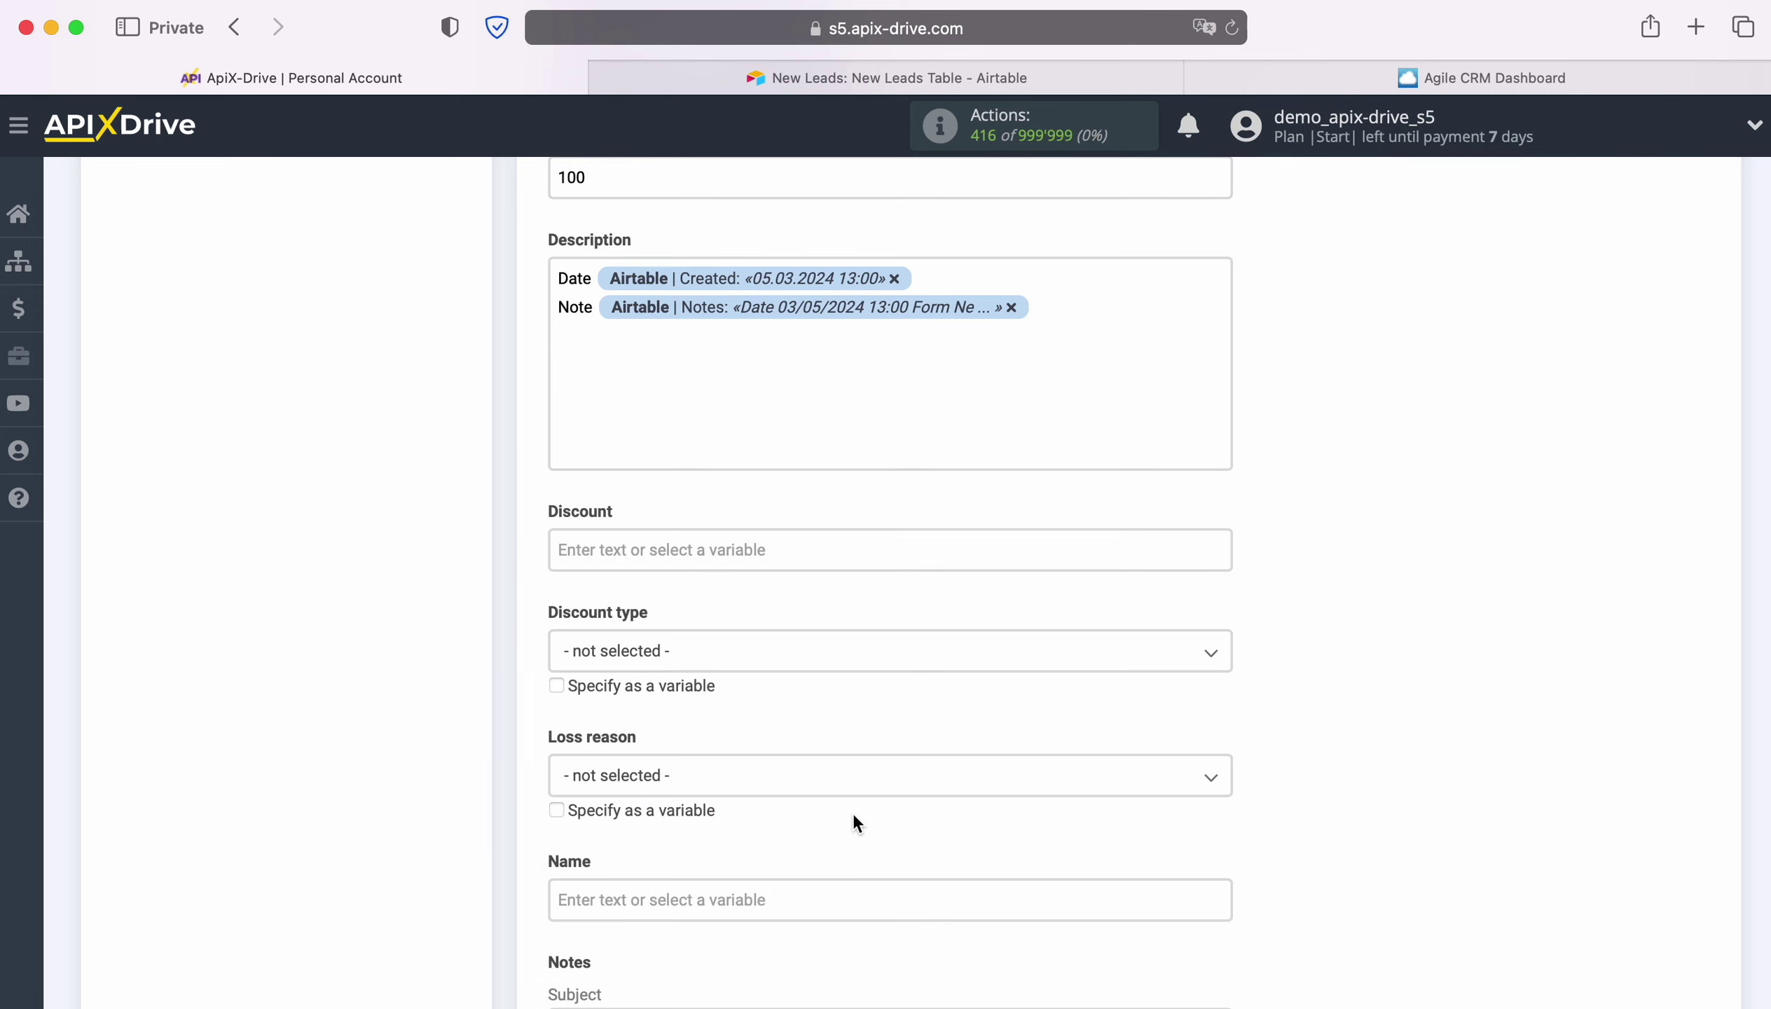
pyautogui.scroll(-5, 983, 707)
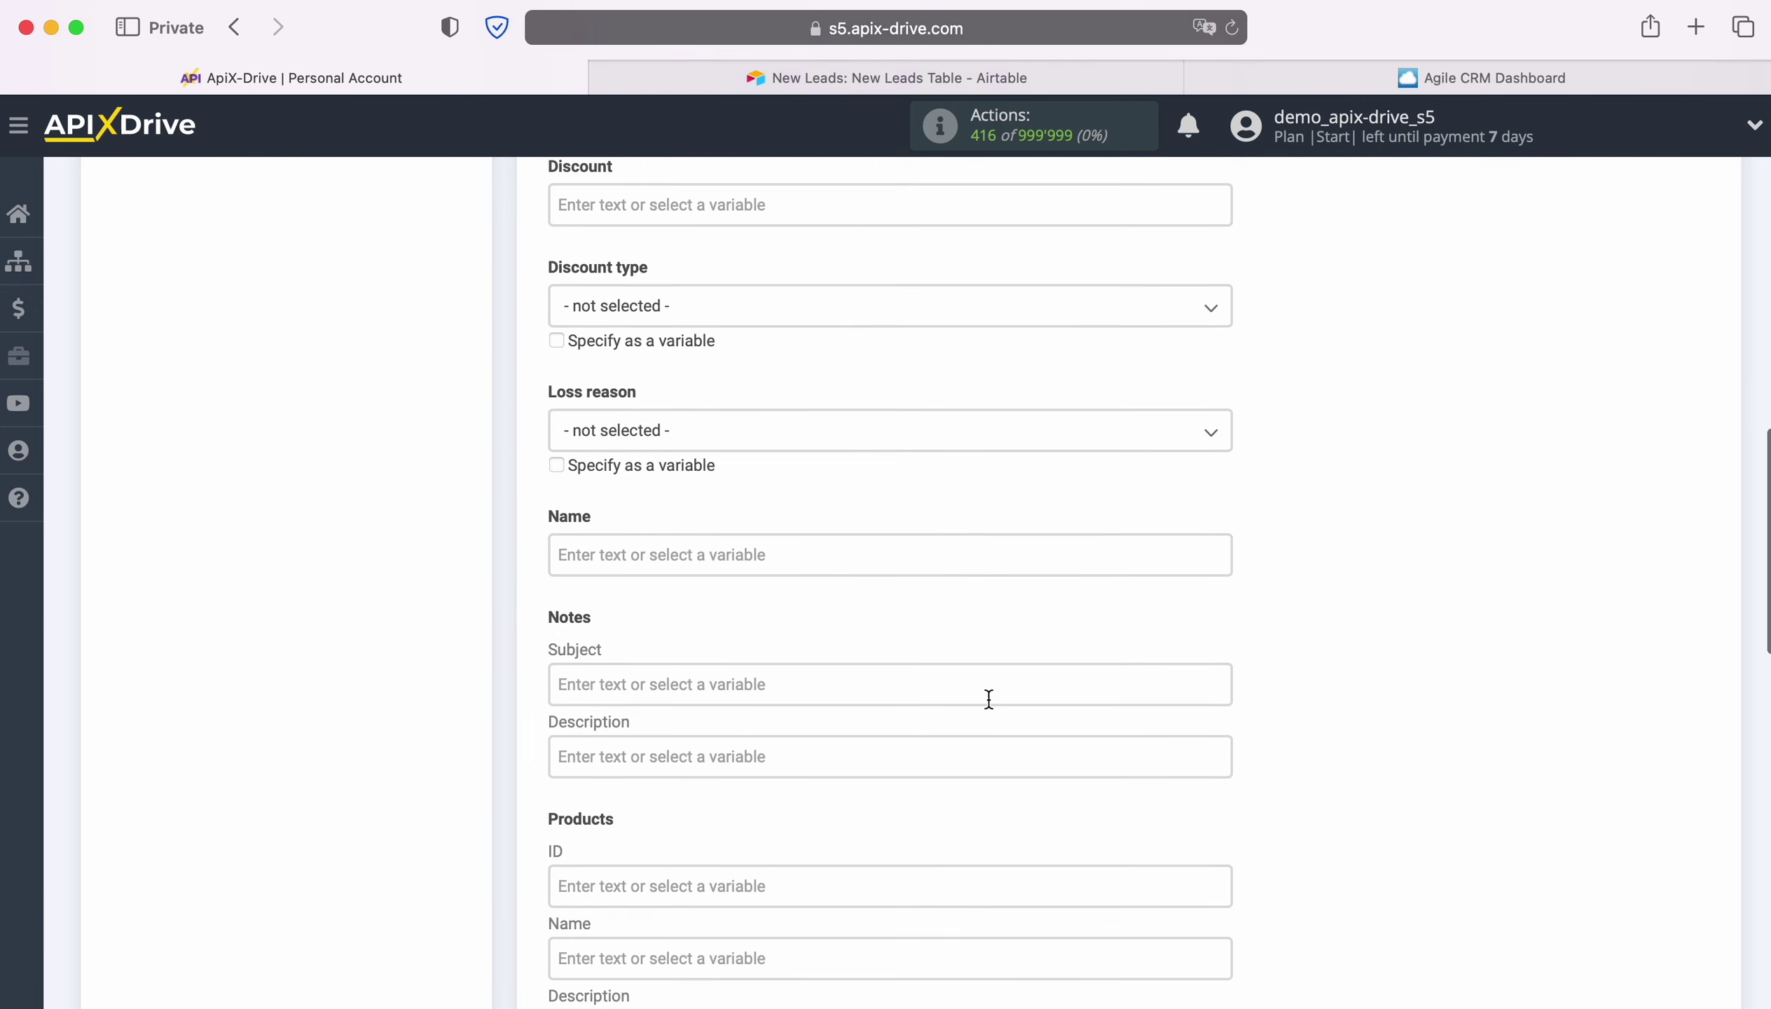
# Set the deal name to 'New Row from AirTable' followed by the Airtable full name.
pyautogui.click(797, 553)
pyautogui.write('New R')
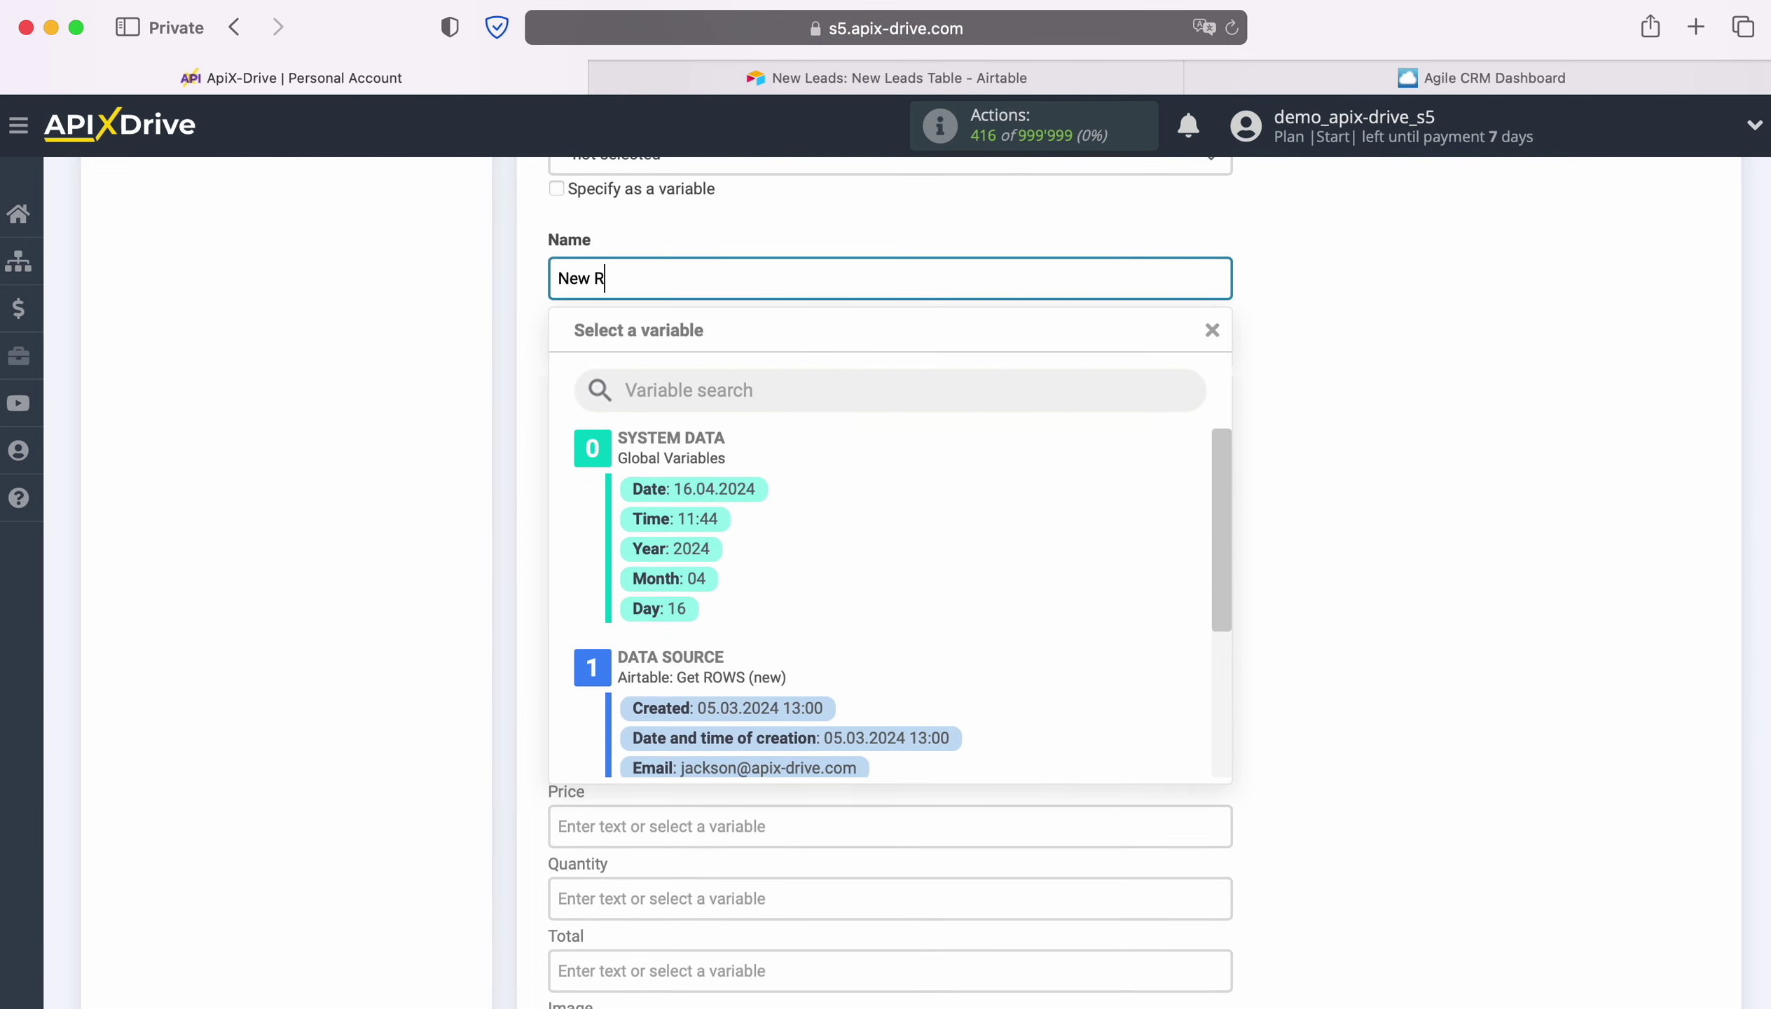
pyautogui.write('ow from AirTable')
pyautogui.scroll(-3, 970, 646)
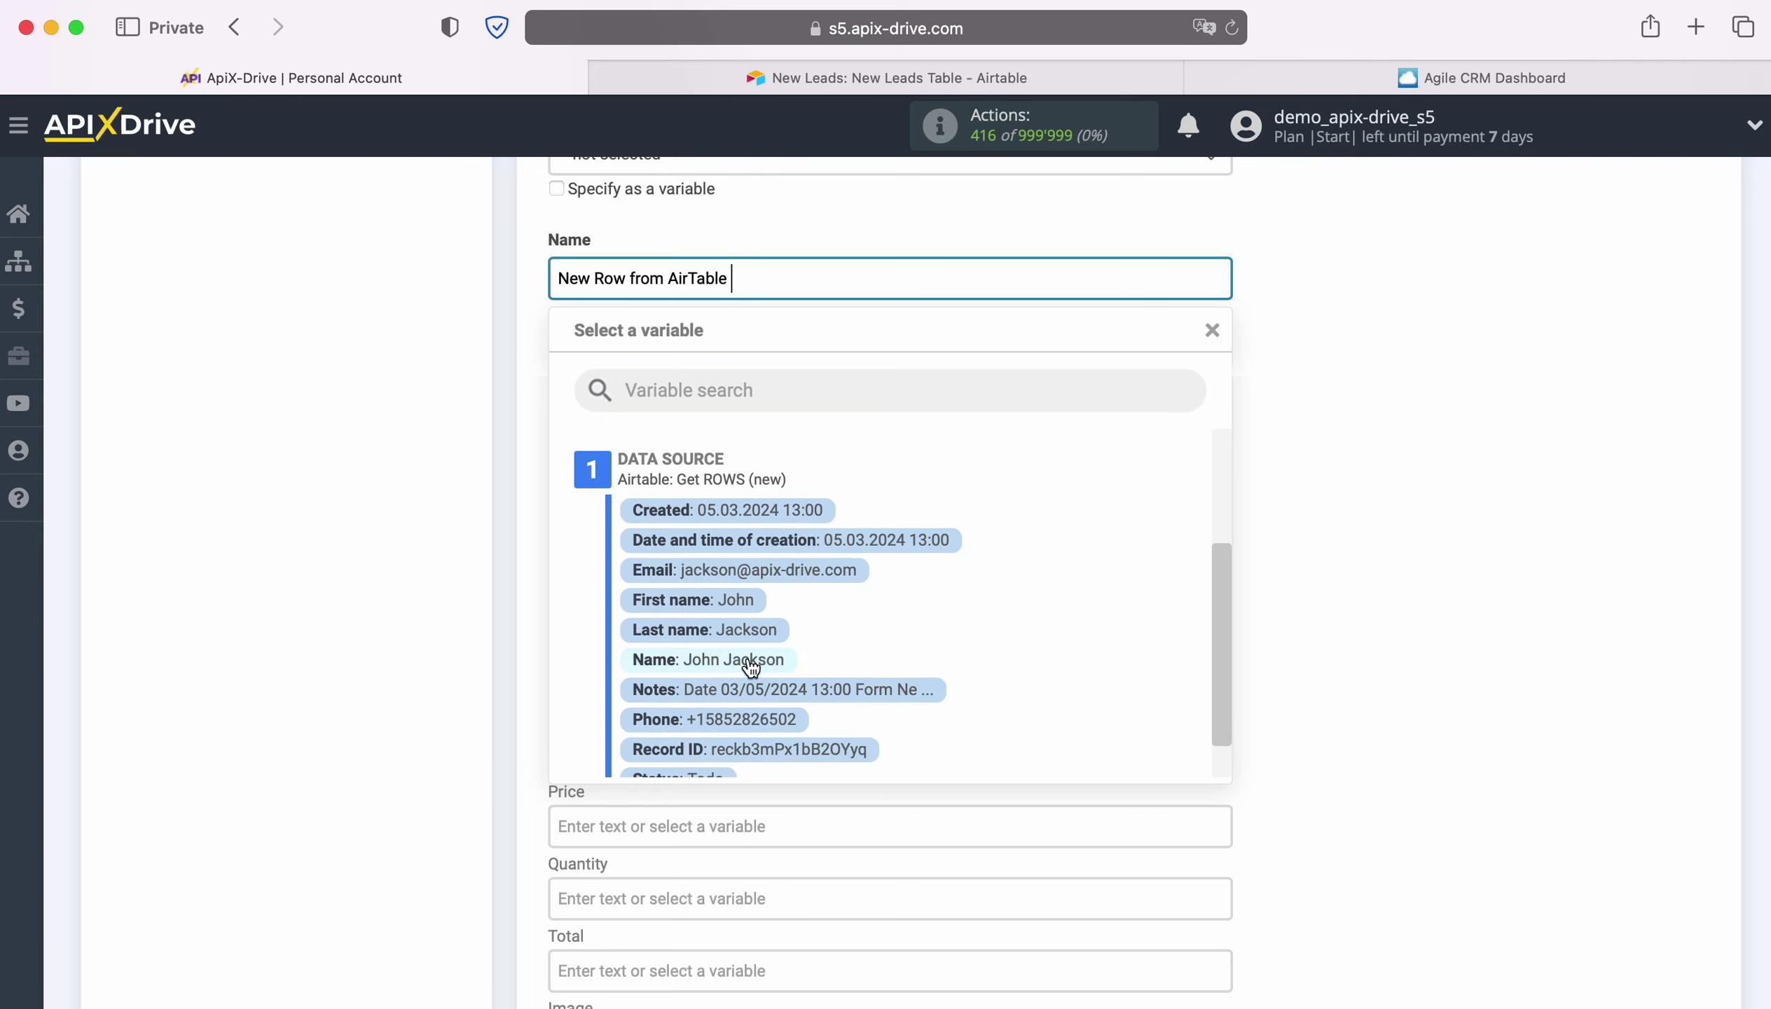
pyautogui.click(749, 661)
pyautogui.scroll(-3, 862, 592)
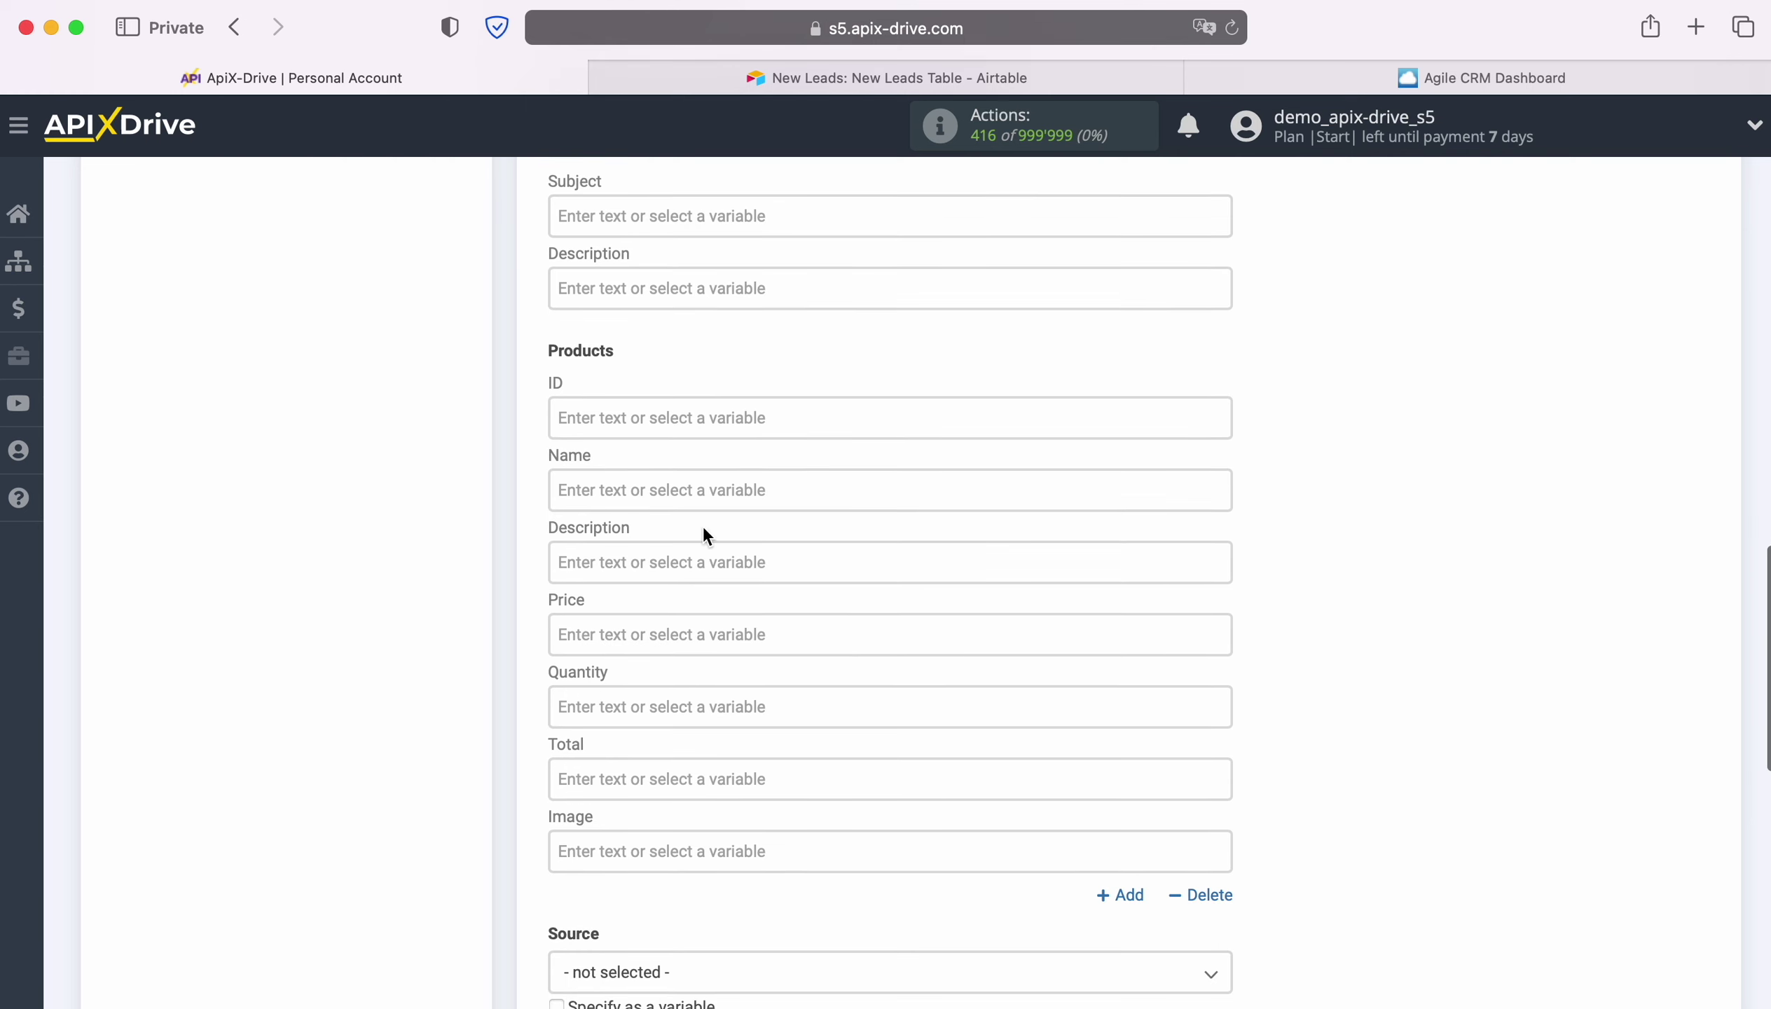
# Fill in the product as iPhone 4s with price 100 and quantity 1.
pyautogui.click(674, 492)
pyautogui.write('iP')
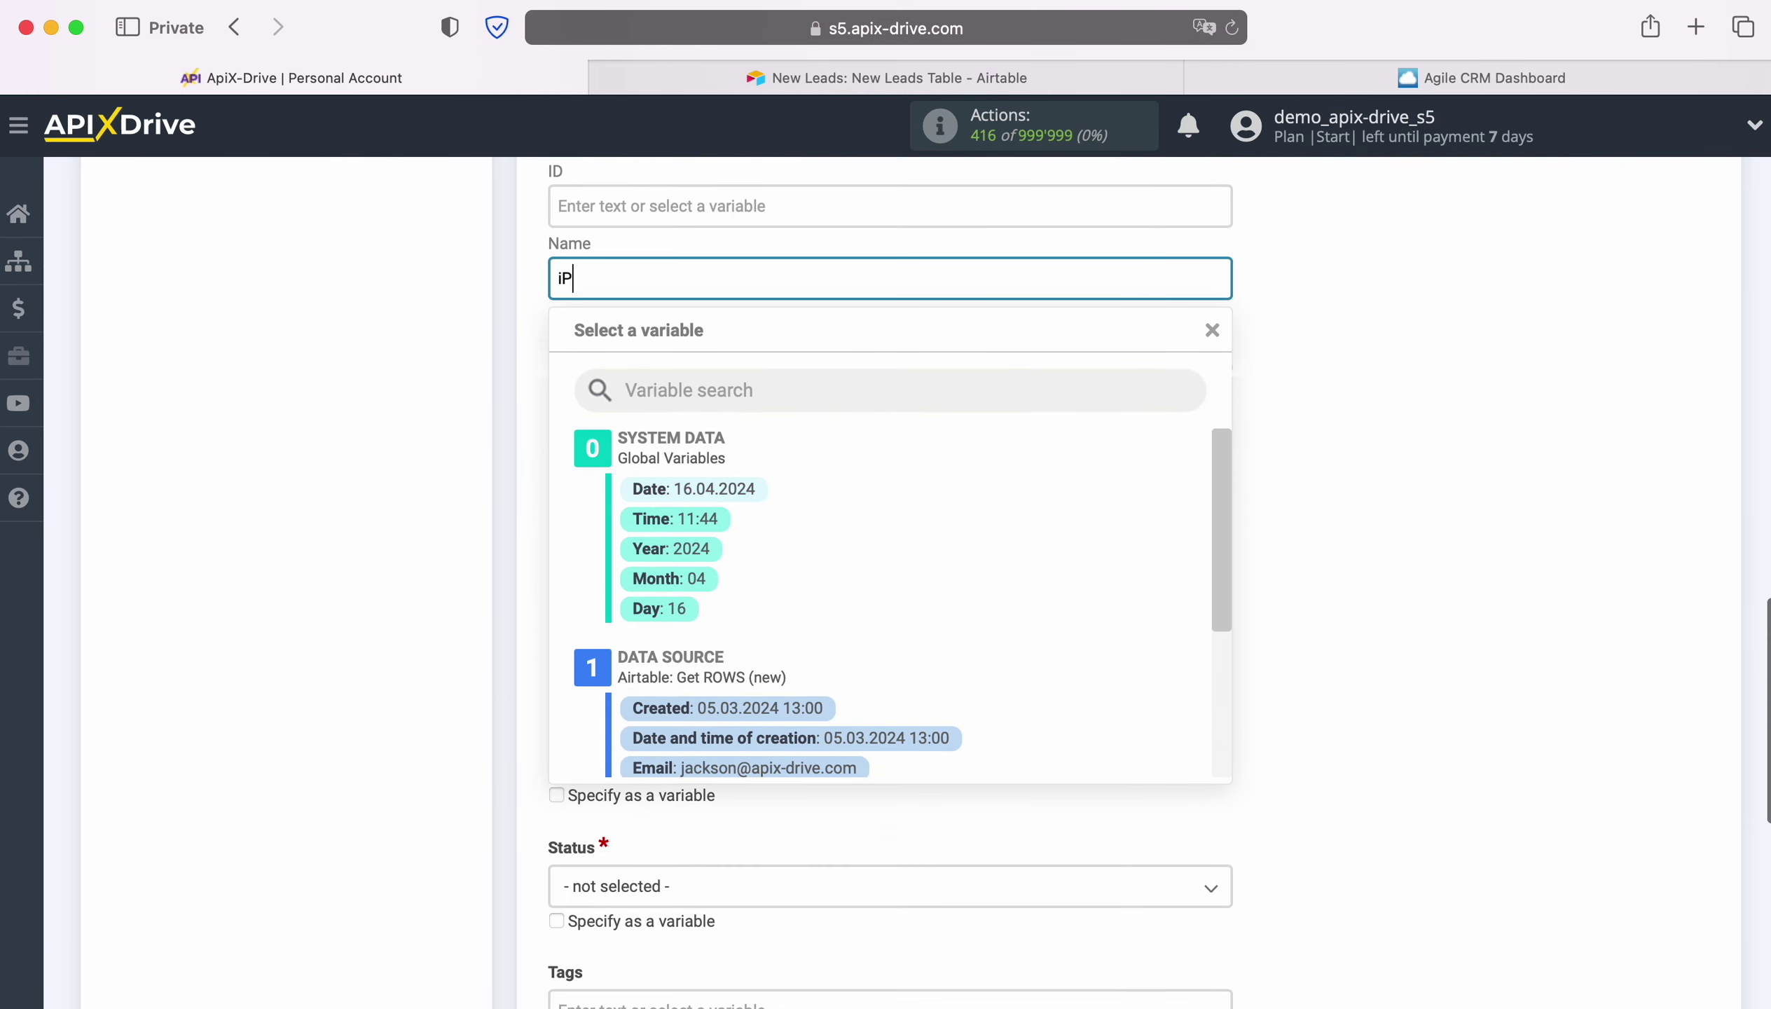
pyautogui.write('hone 4s')
pyautogui.click(447, 468)
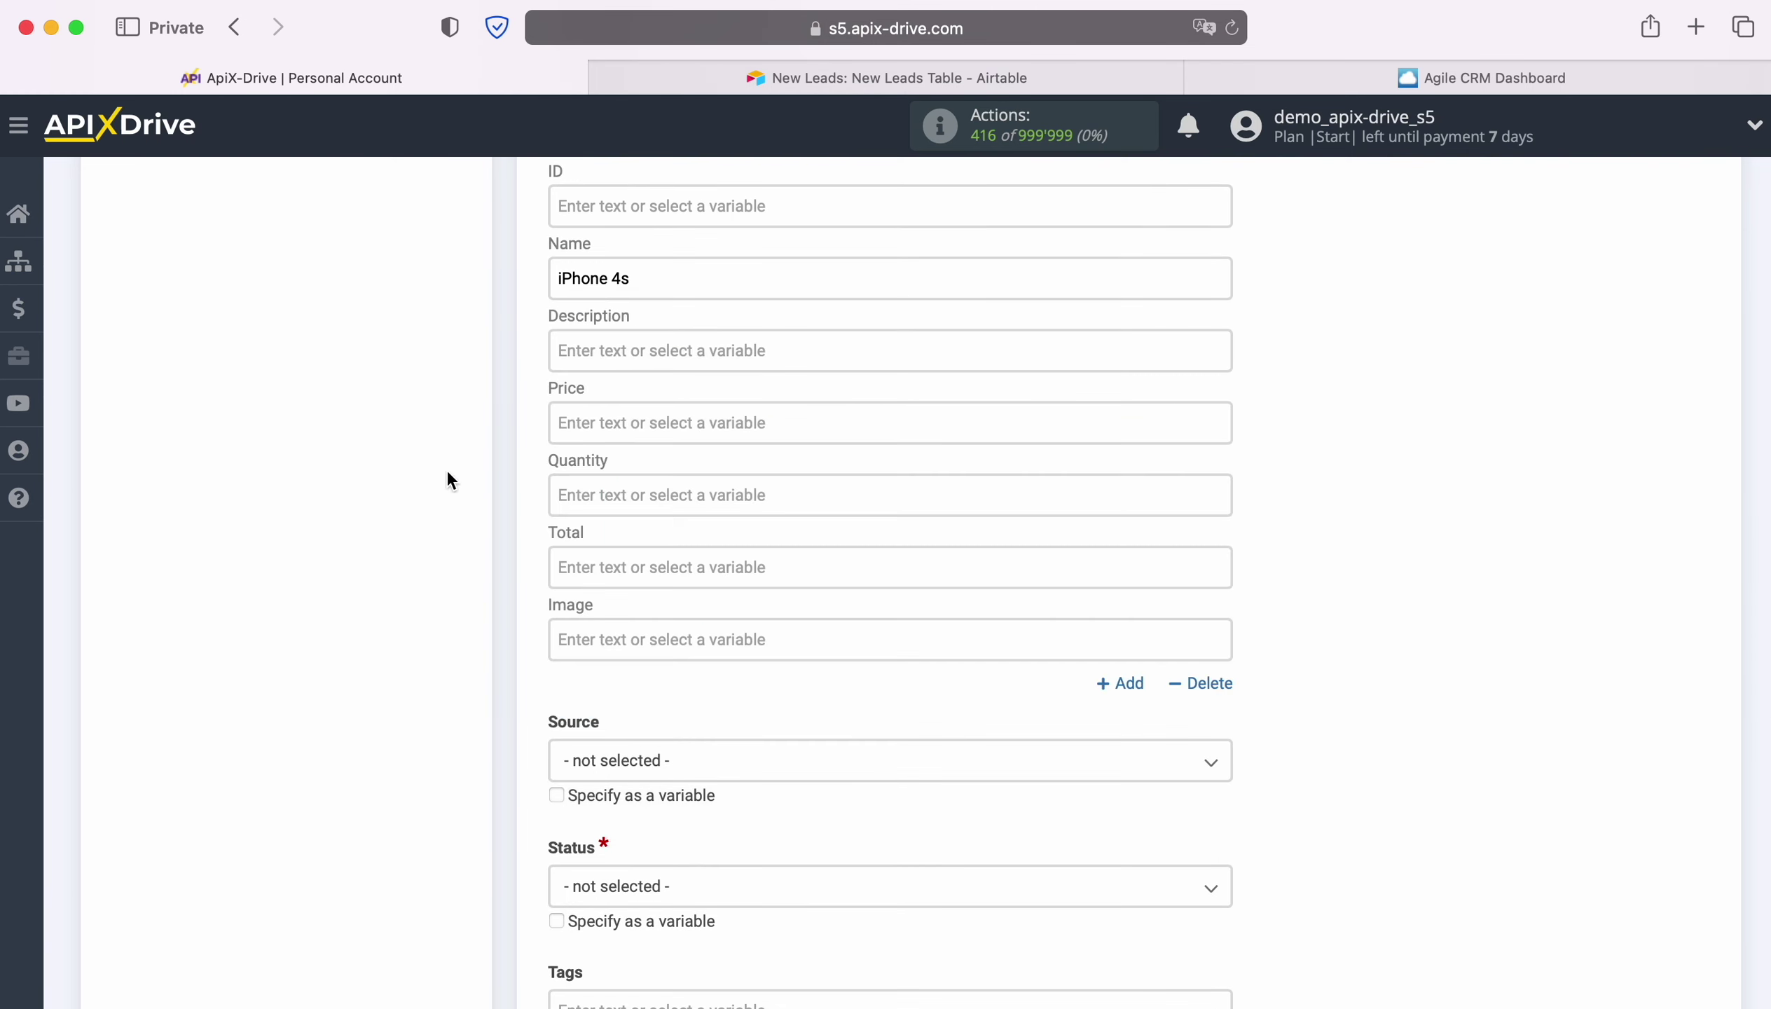
pyautogui.click(629, 418)
pyautogui.write('100')
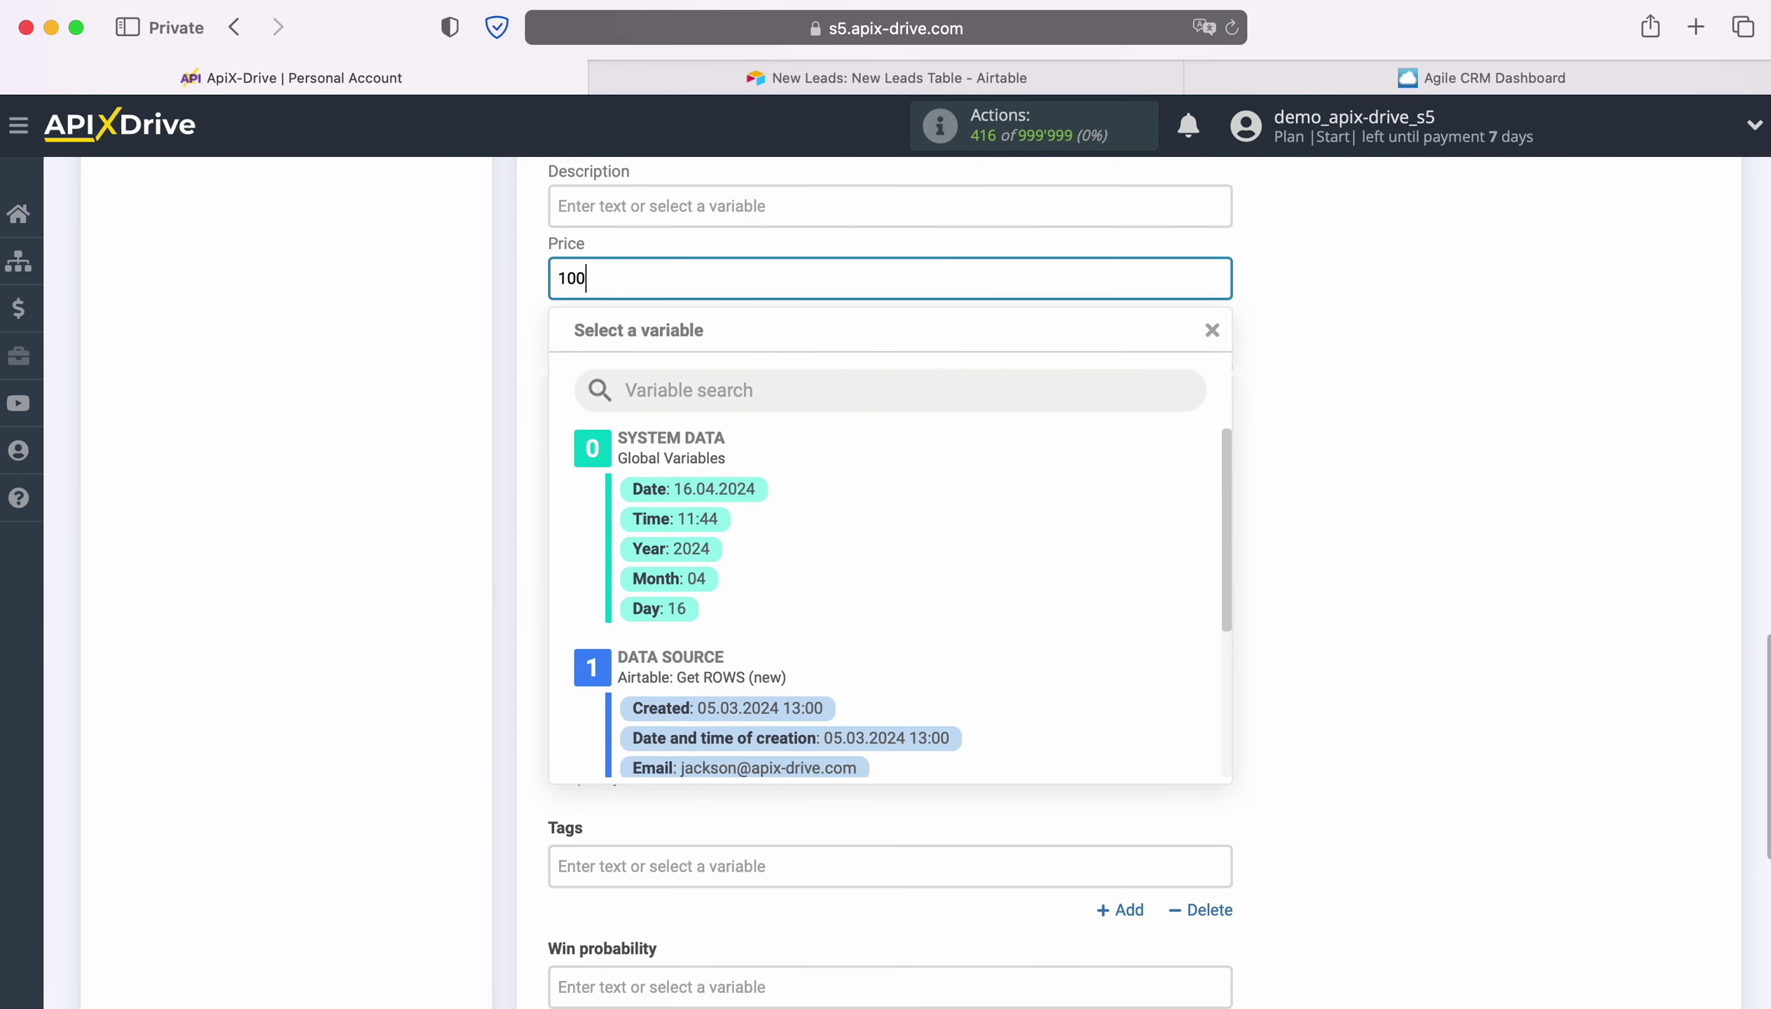
pyautogui.click(387, 422)
pyautogui.click(593, 348)
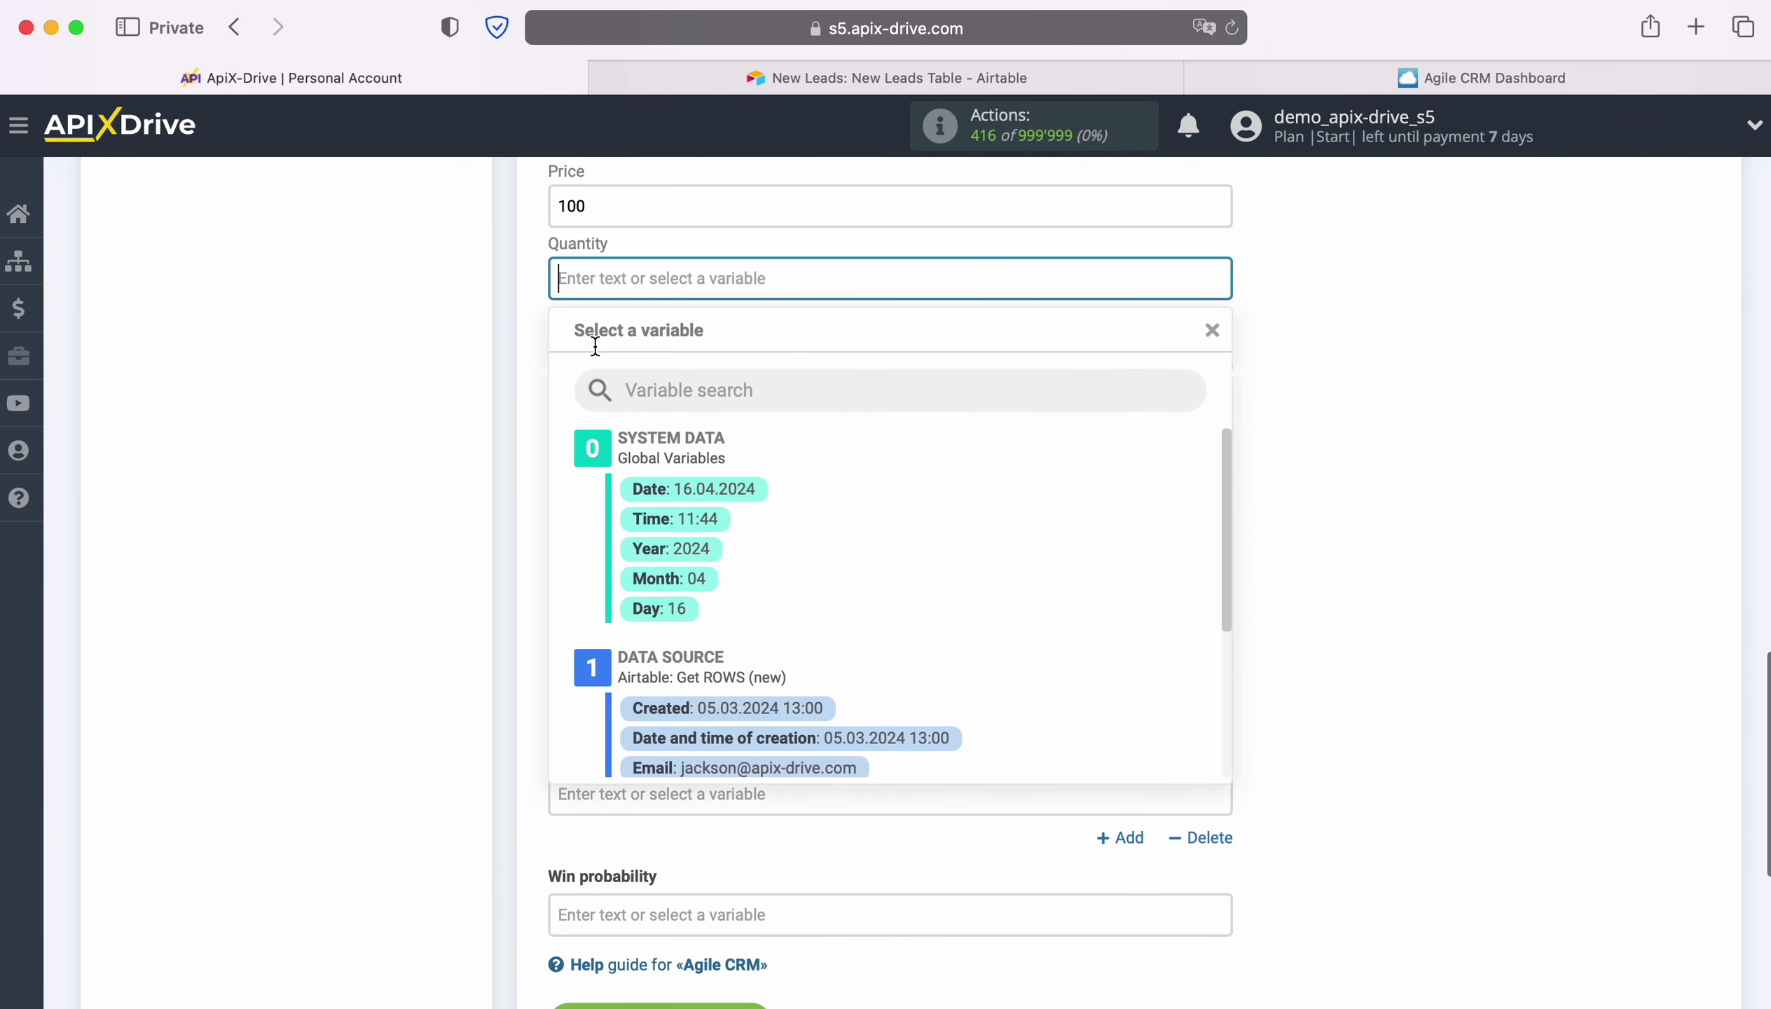
pyautogui.write('1')
pyautogui.click(402, 364)
# Choose deal source Website and status Default: New, then save the deal settings.
pyautogui.scroll(-3, 858, 467)
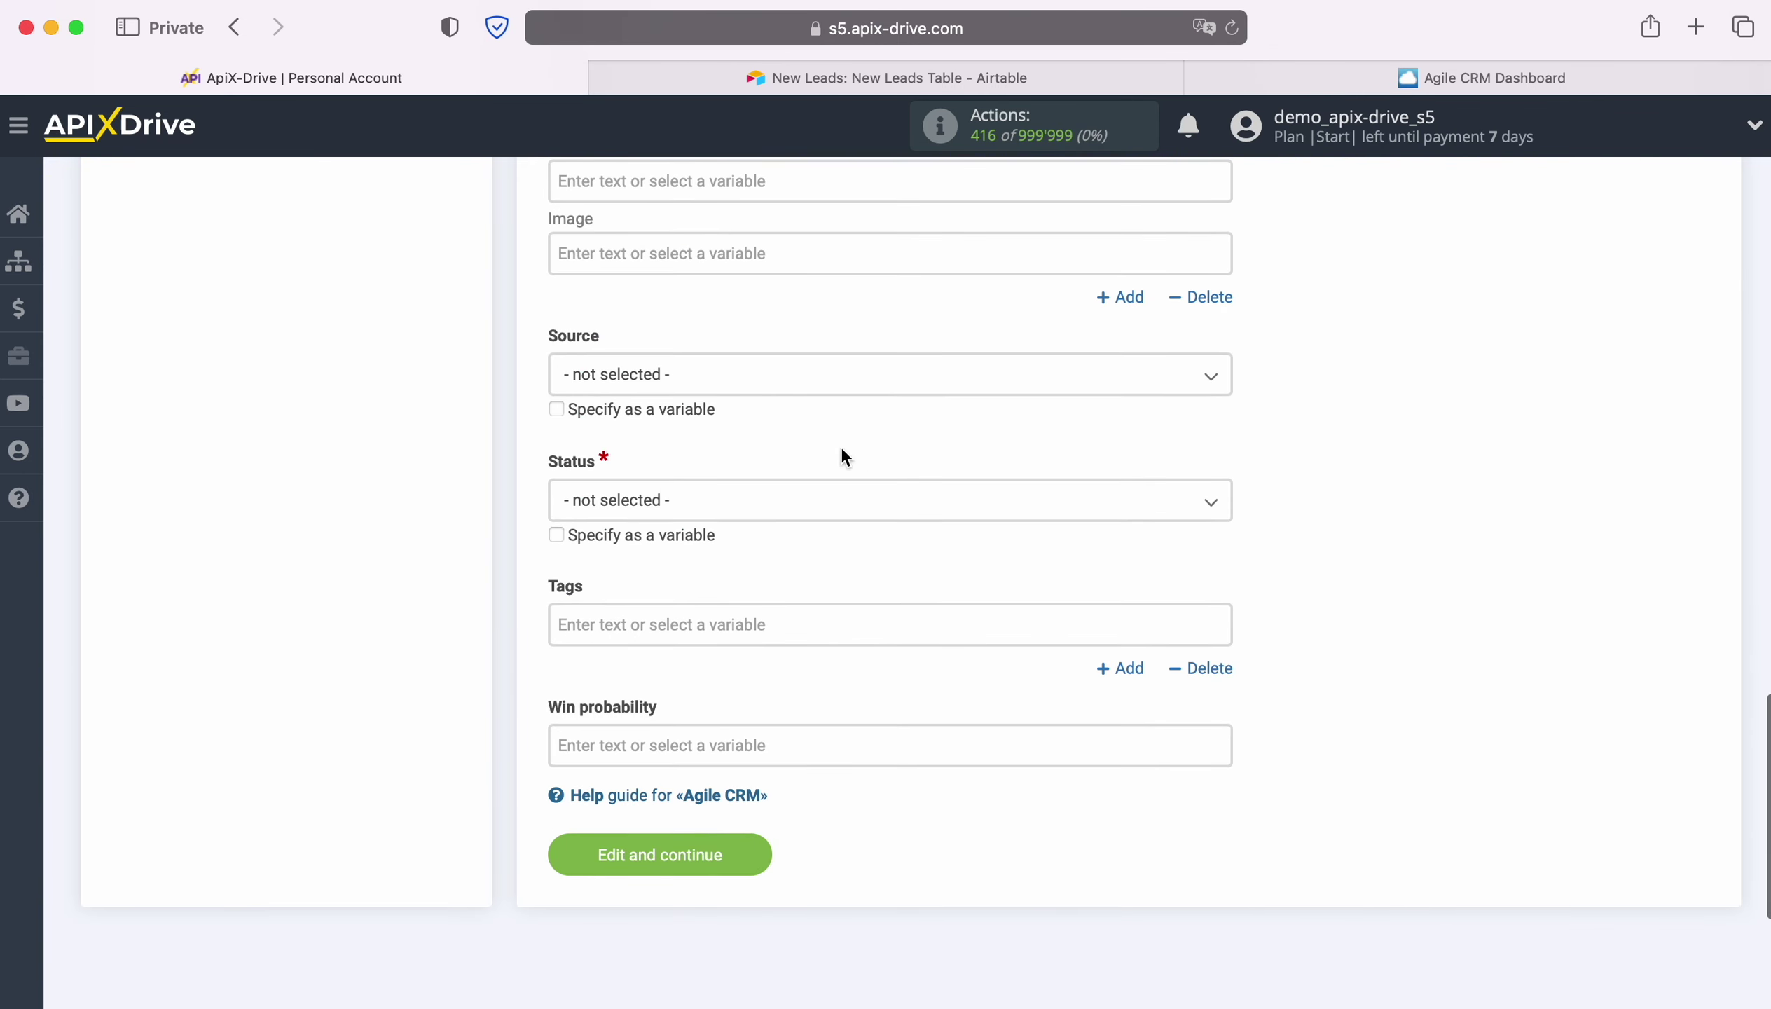
pyautogui.click(769, 380)
pyautogui.click(611, 500)
pyautogui.click(613, 506)
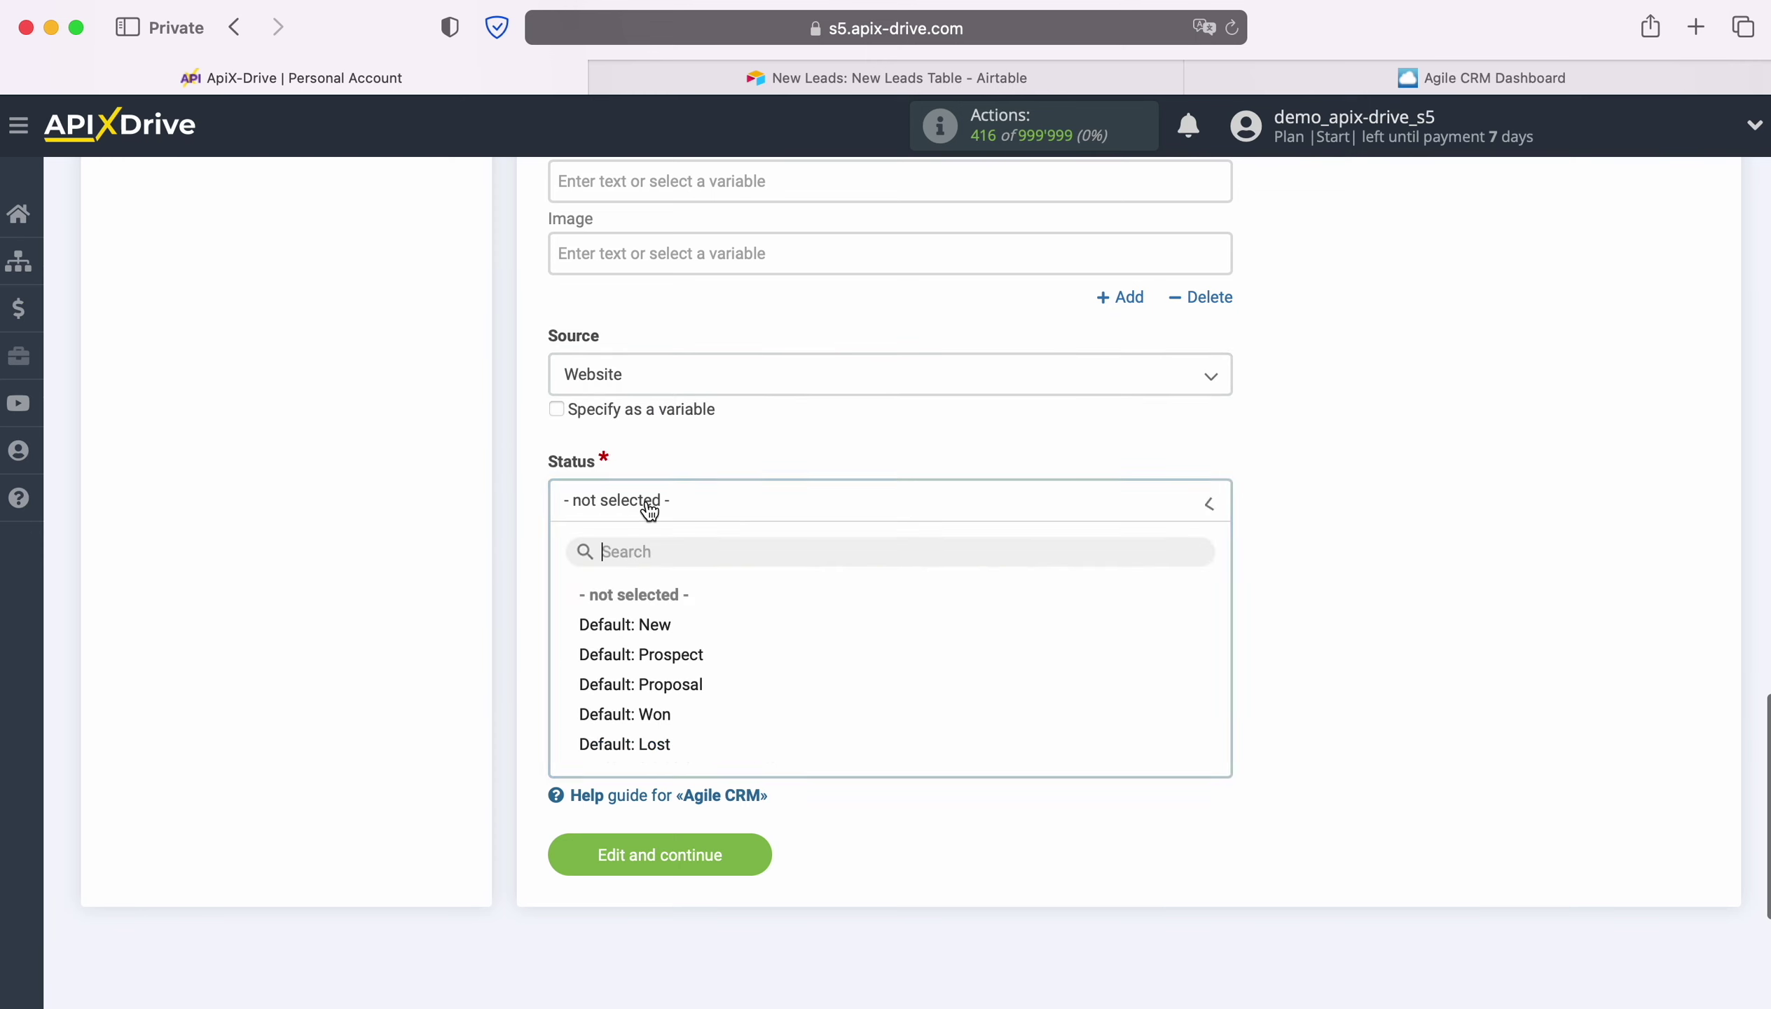
pyautogui.click(637, 622)
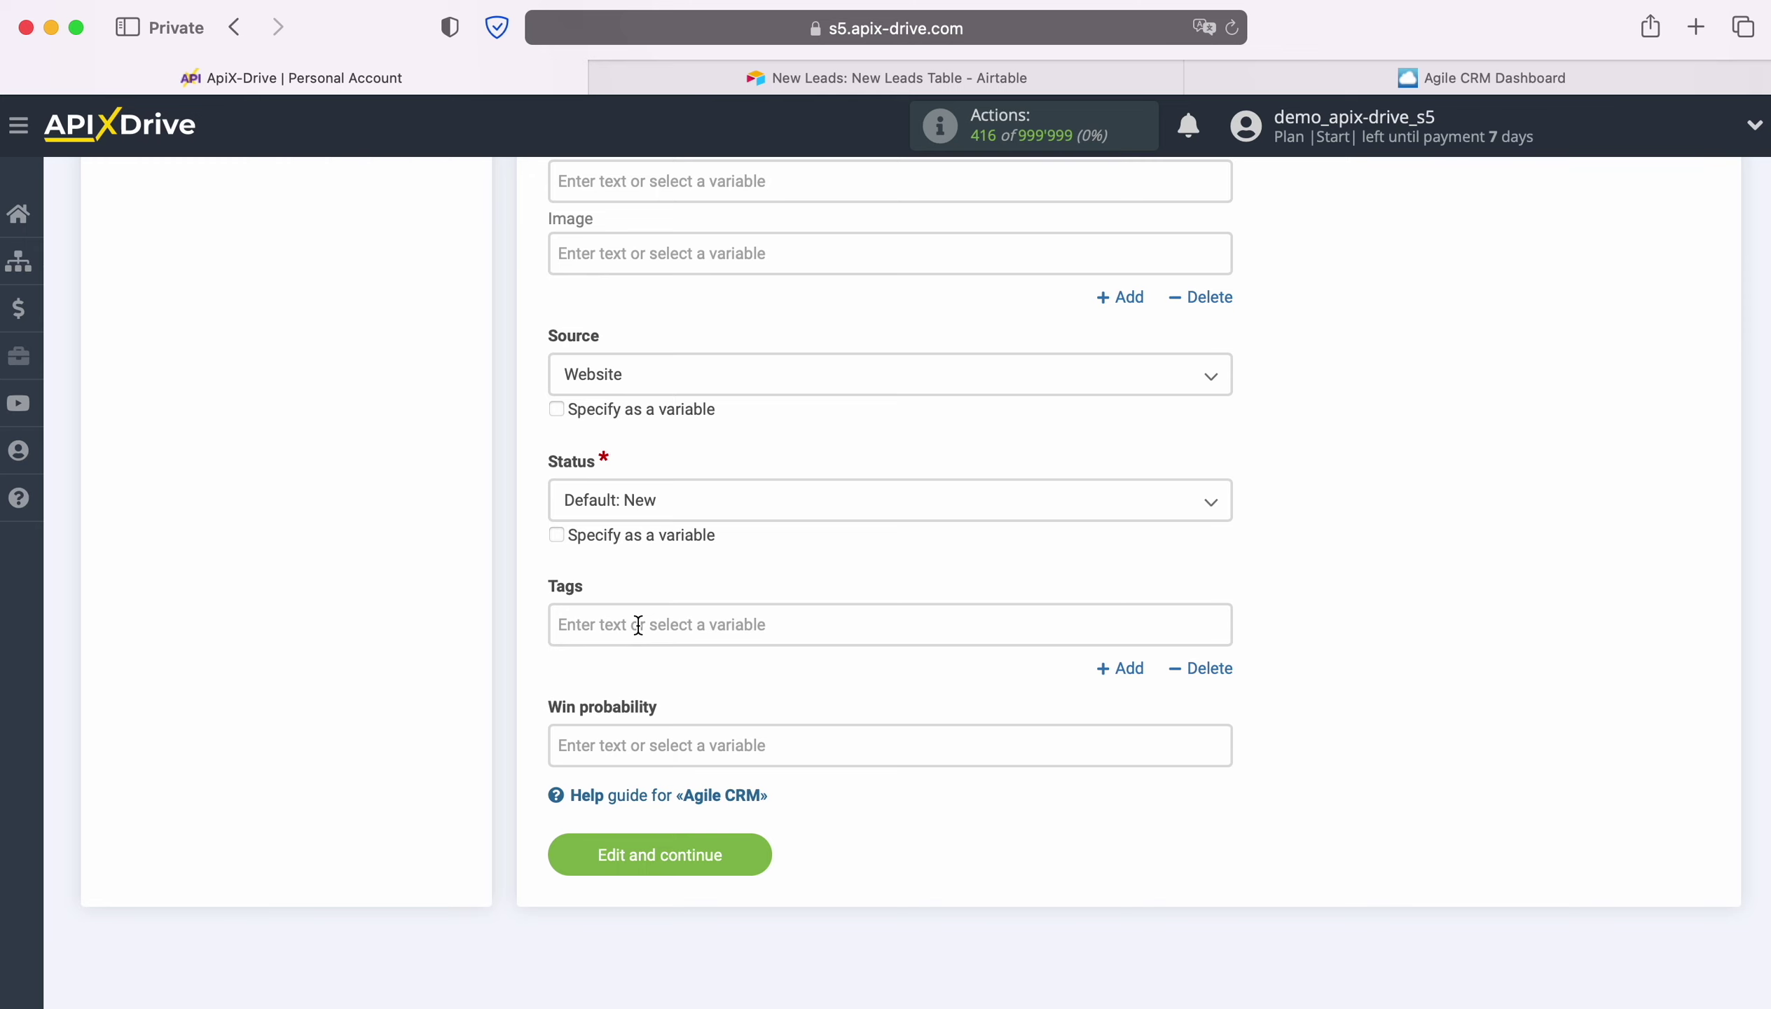
pyautogui.click(755, 851)
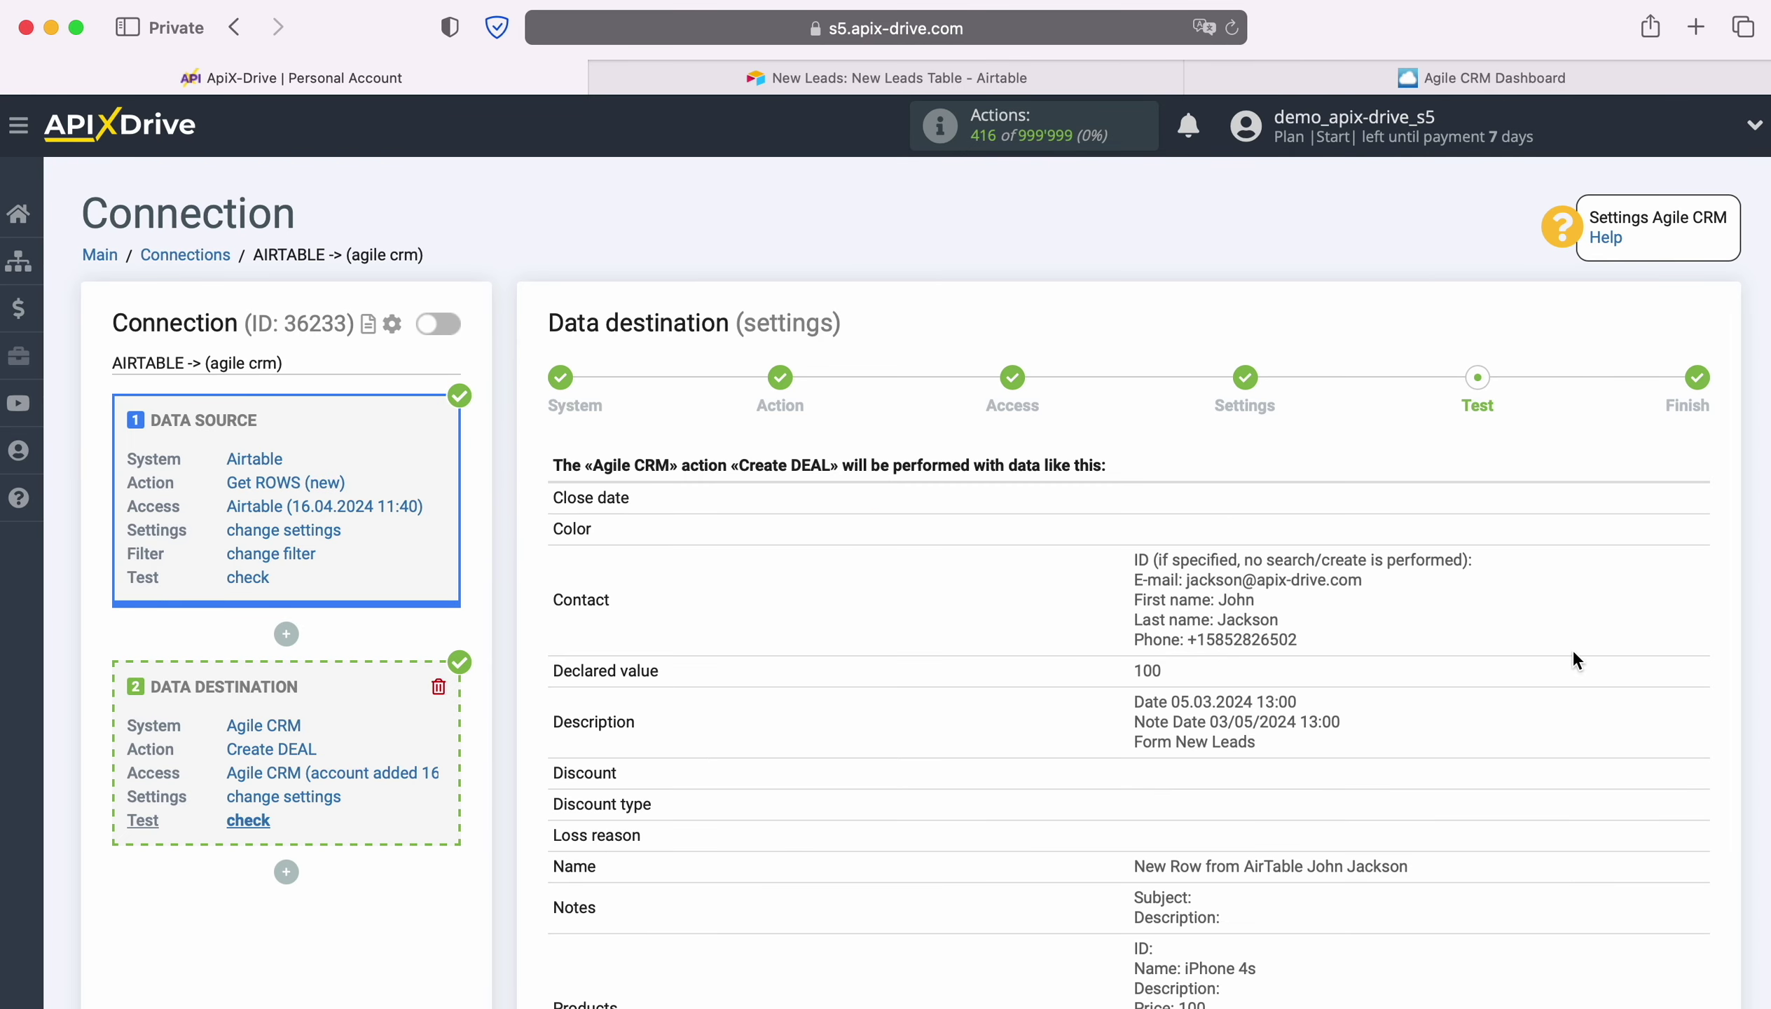
# Send the previewed test deal to Agile CRM and switch to the Agile CRM dashboard tab.
pyautogui.scroll(-3, 1596, 653)
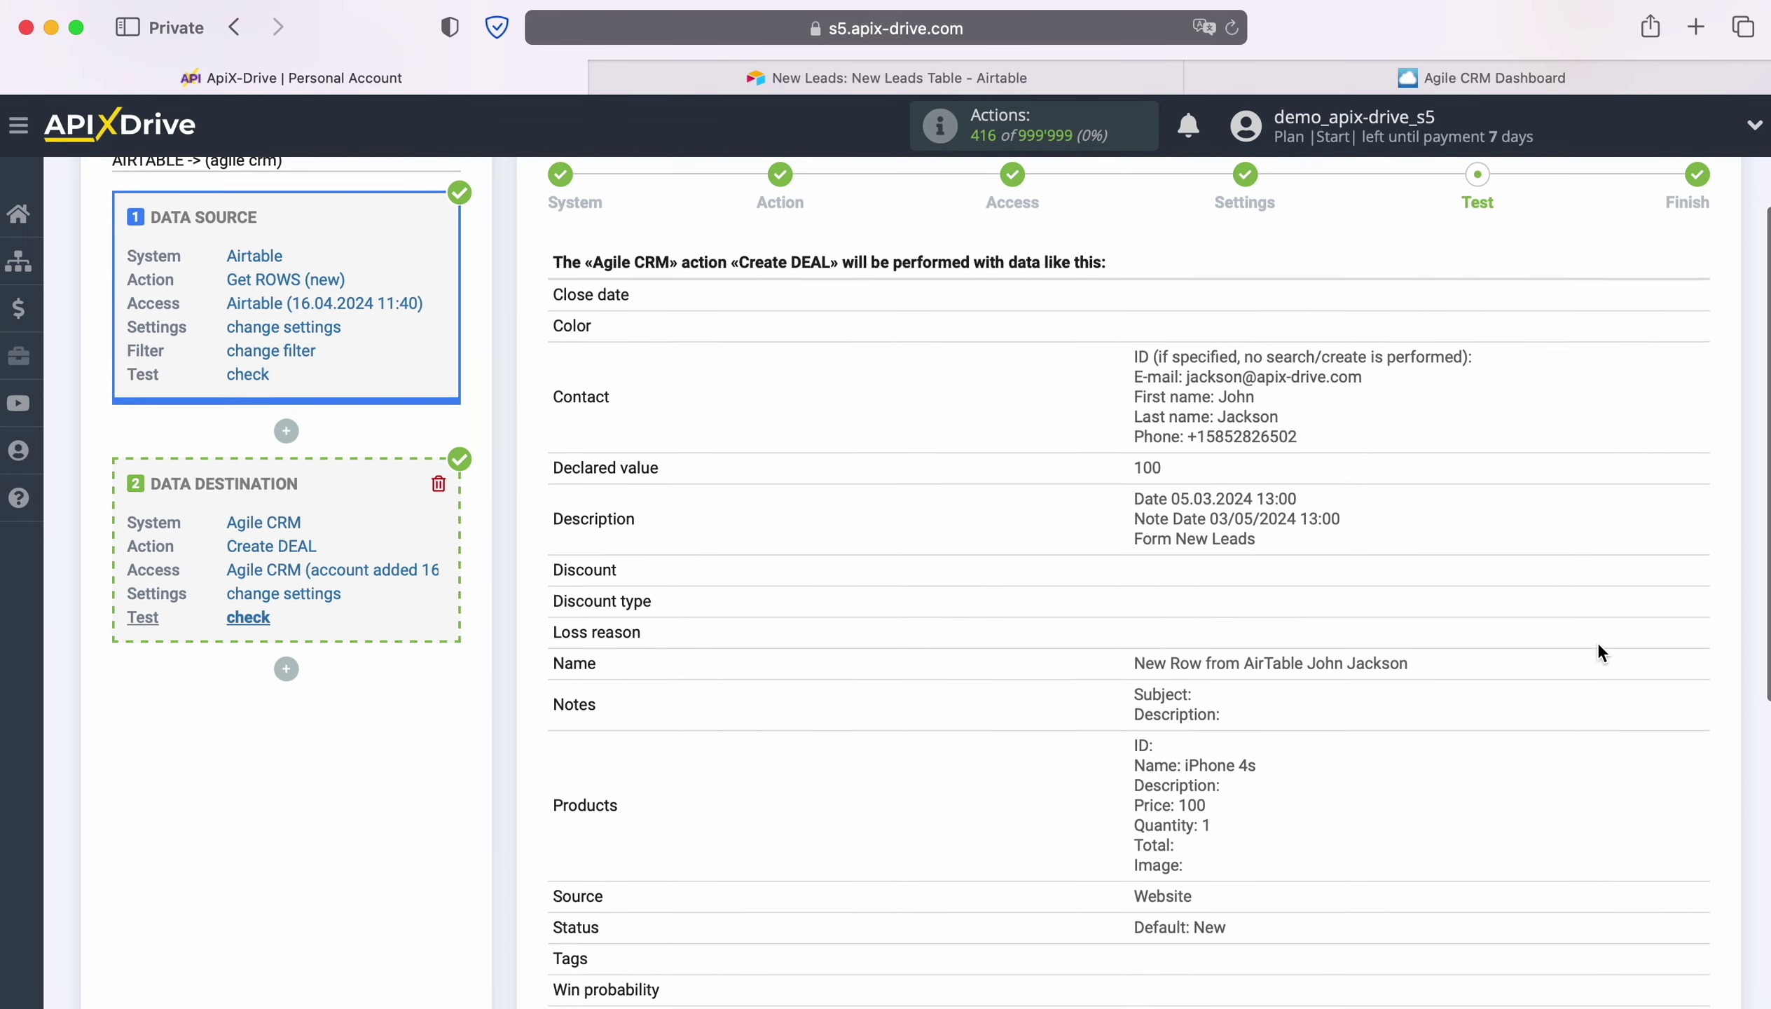
pyautogui.scroll(-2, 1597, 646)
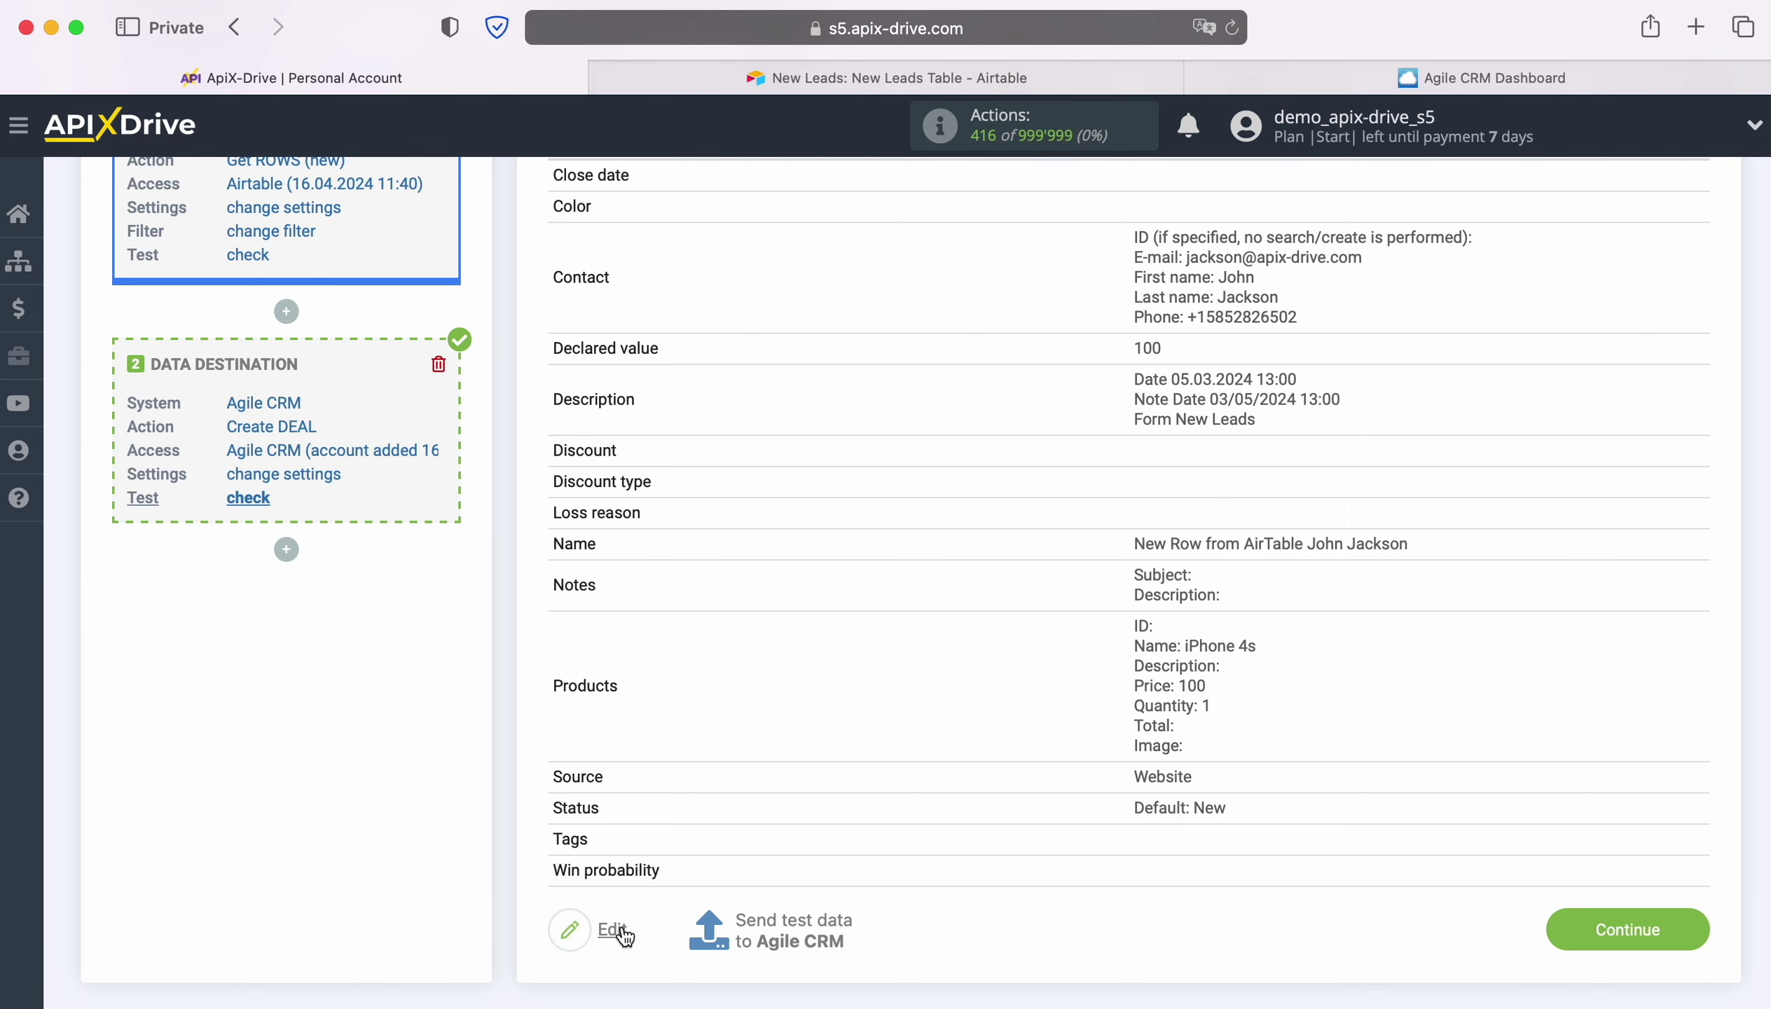
pyautogui.click(796, 917)
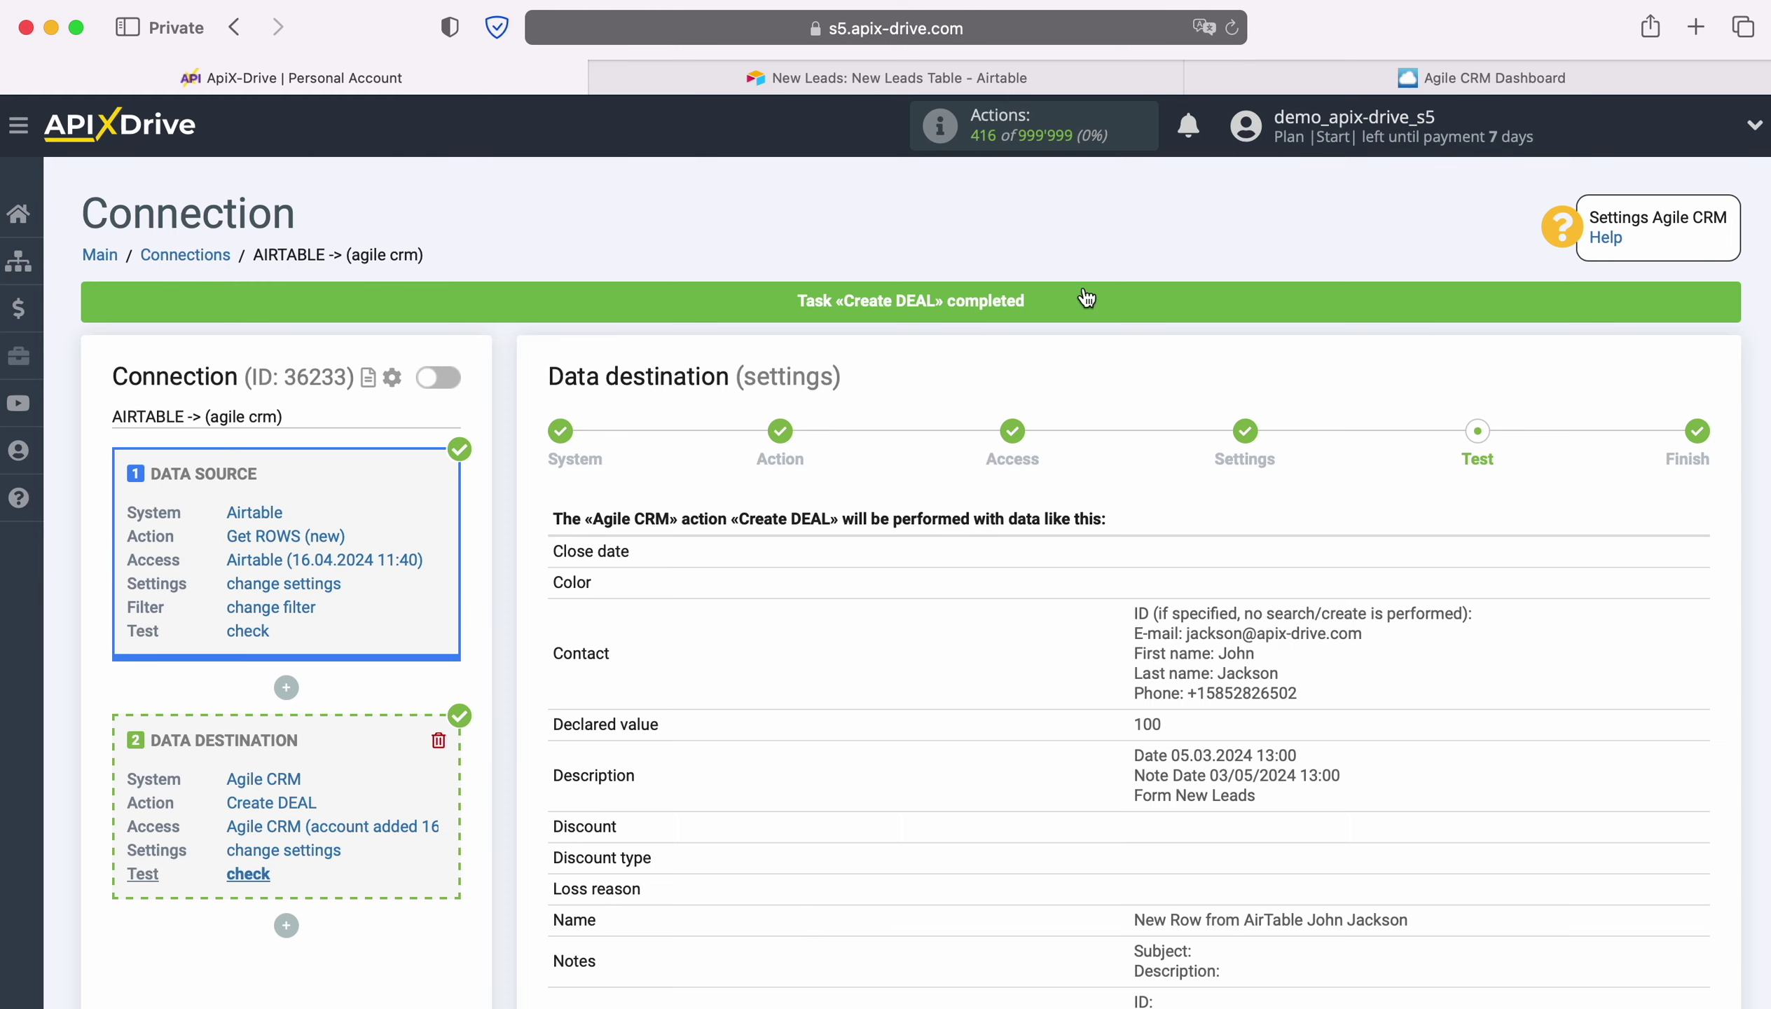
pyautogui.click(1216, 84)
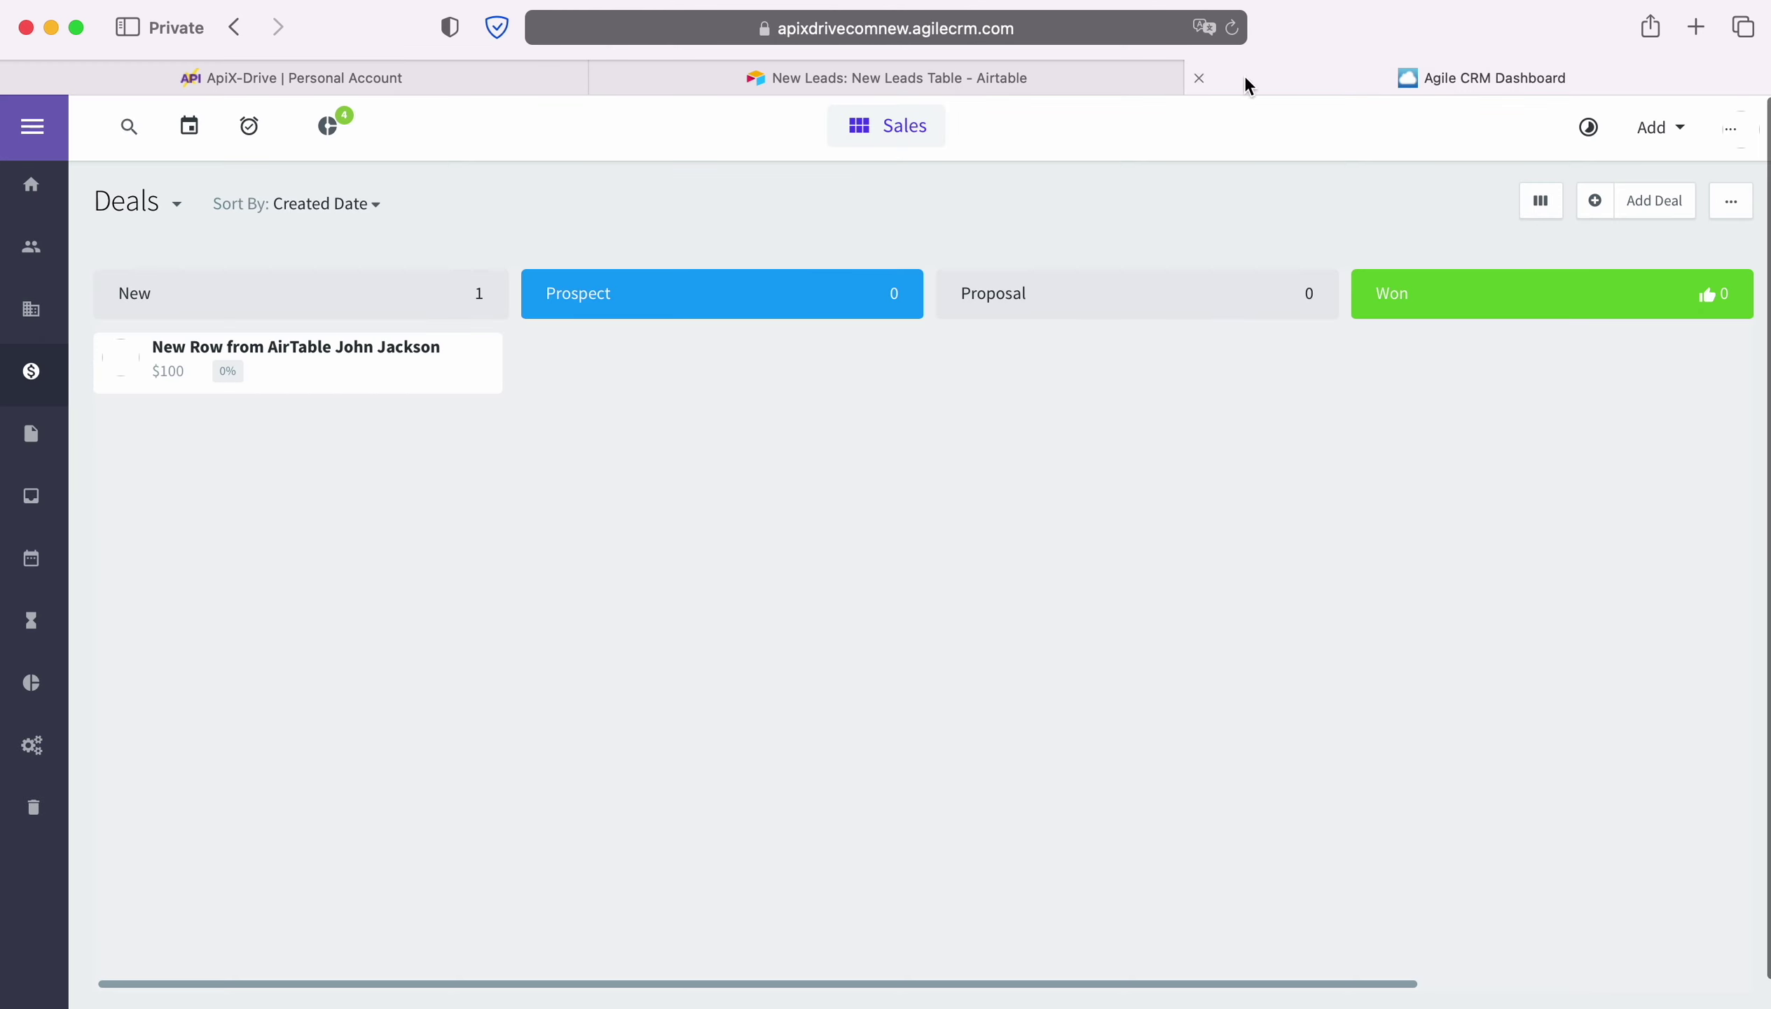
# Inspect the new iPhone 4s test deal and its new contact in Agile CRM, then return to ApiX-Drive.
pyautogui.click(298, 354)
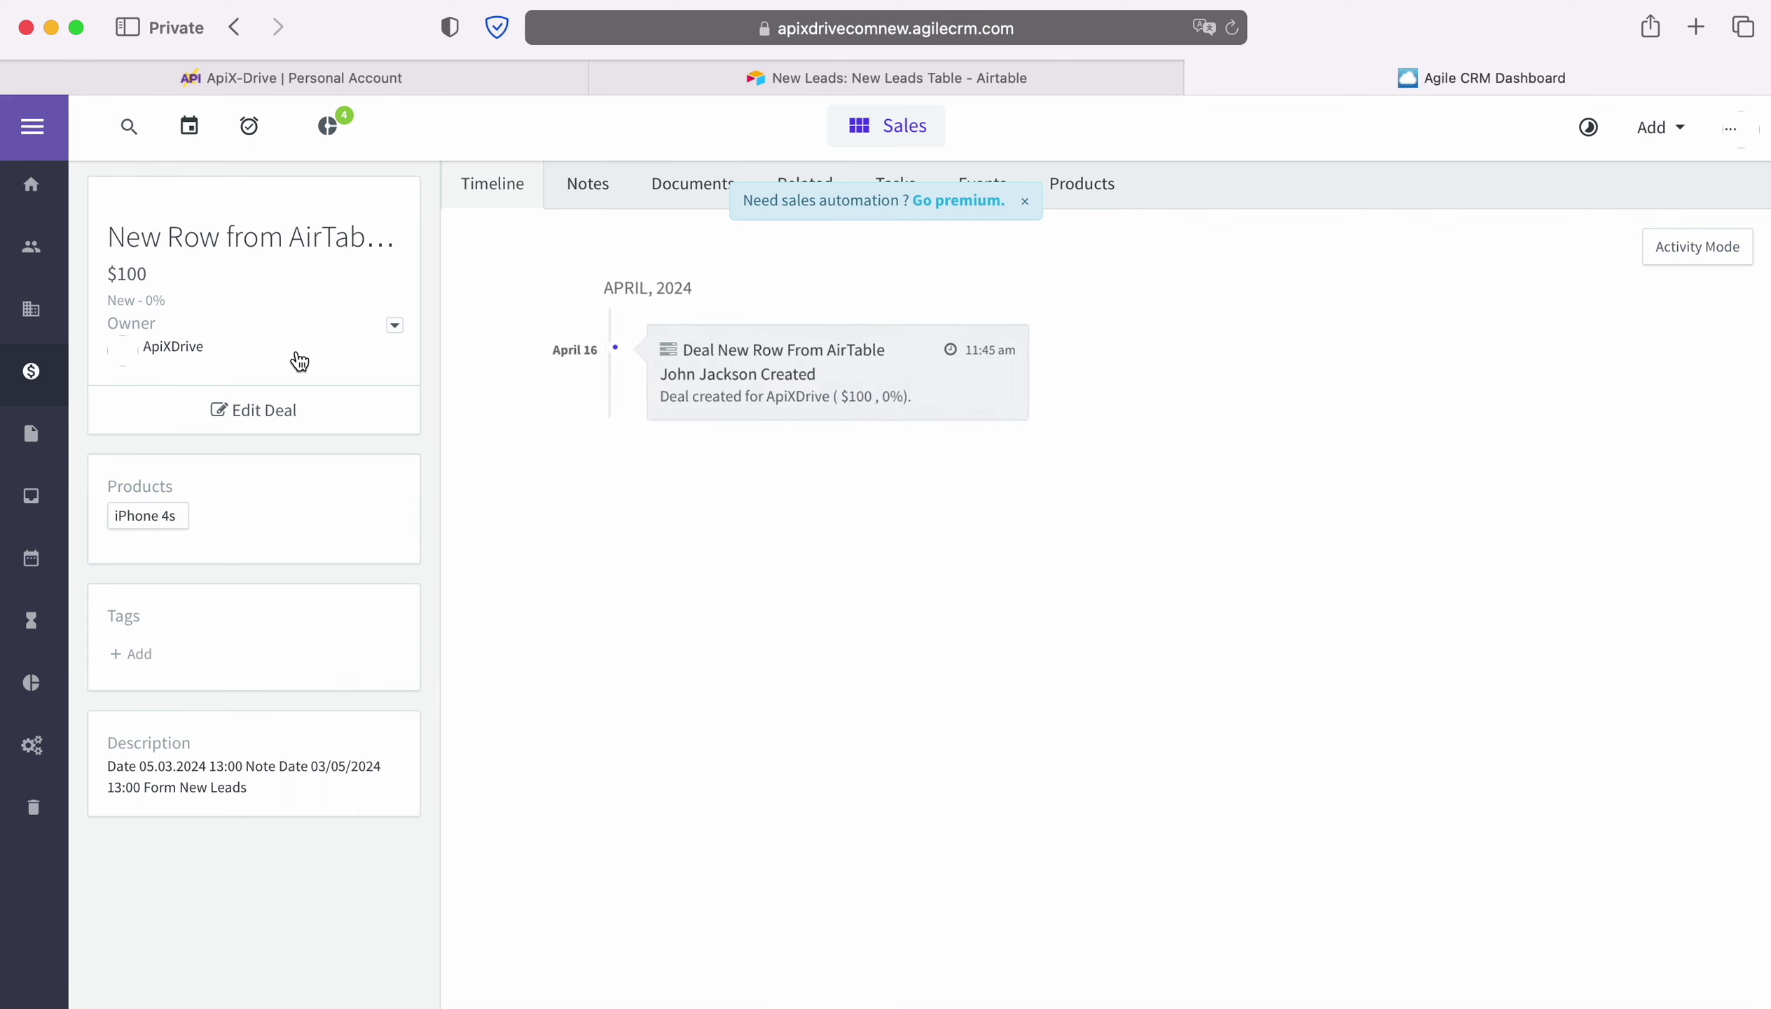
pyautogui.click(31, 247)
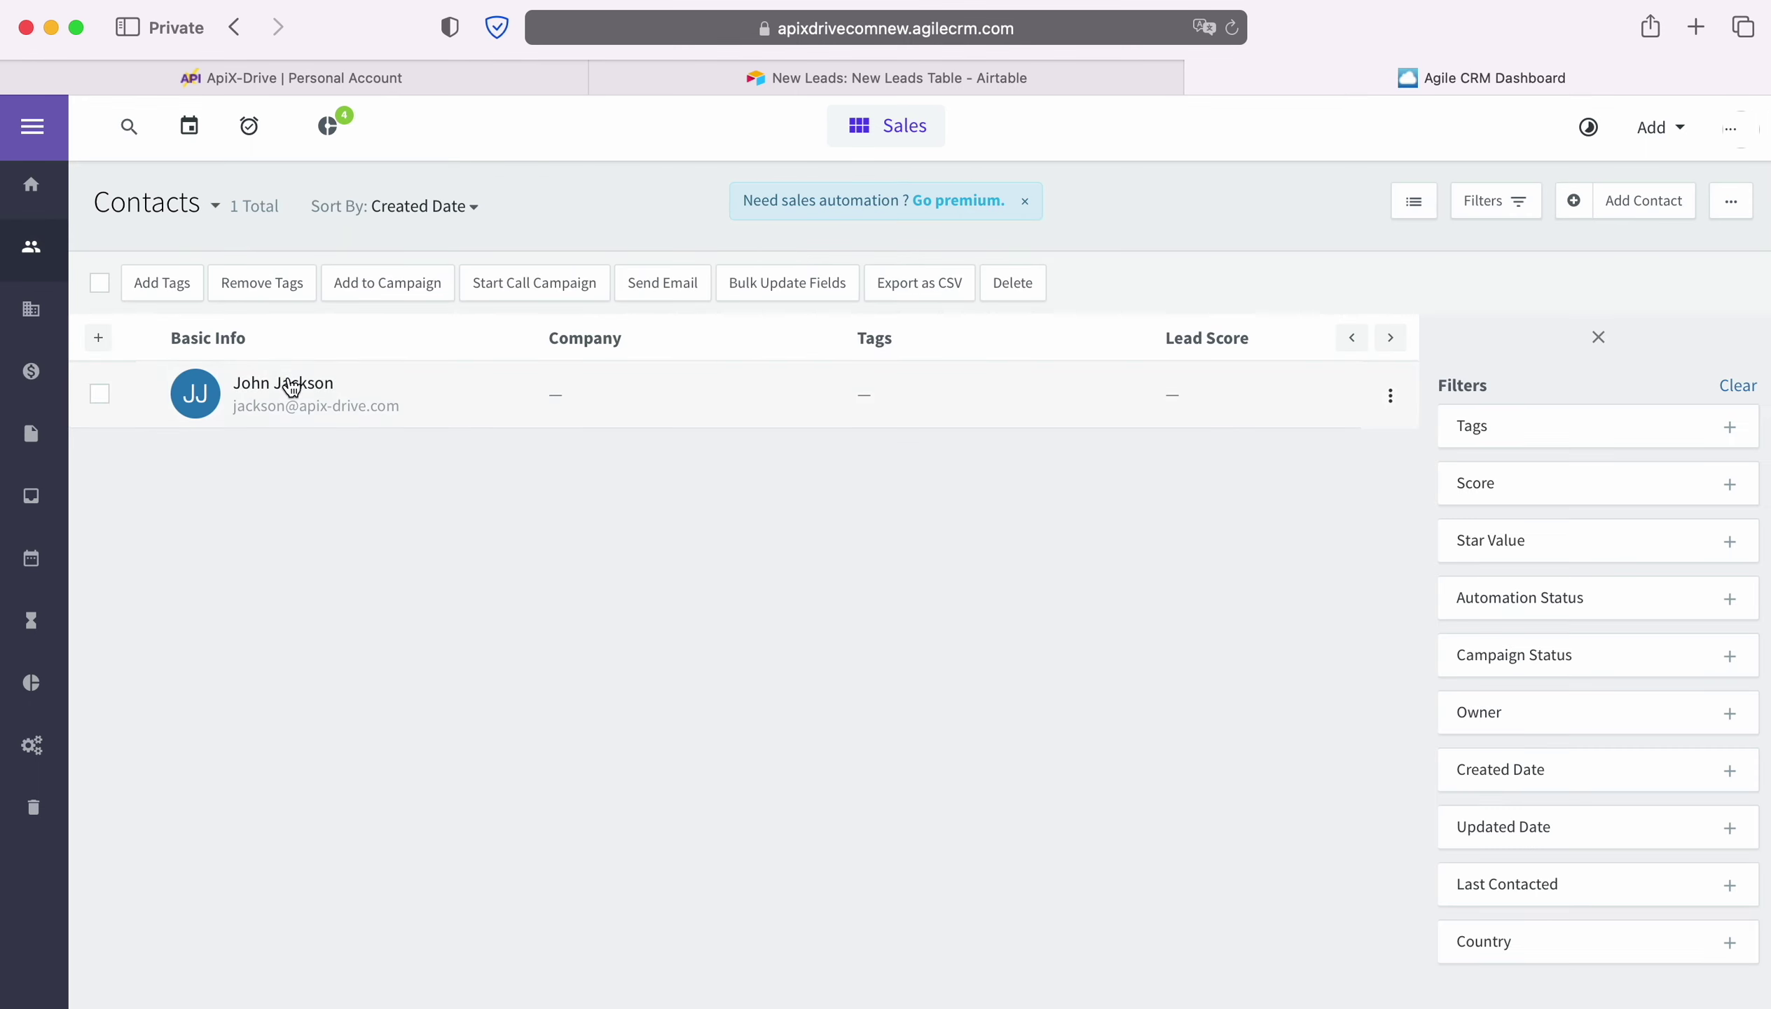
pyautogui.click(288, 382)
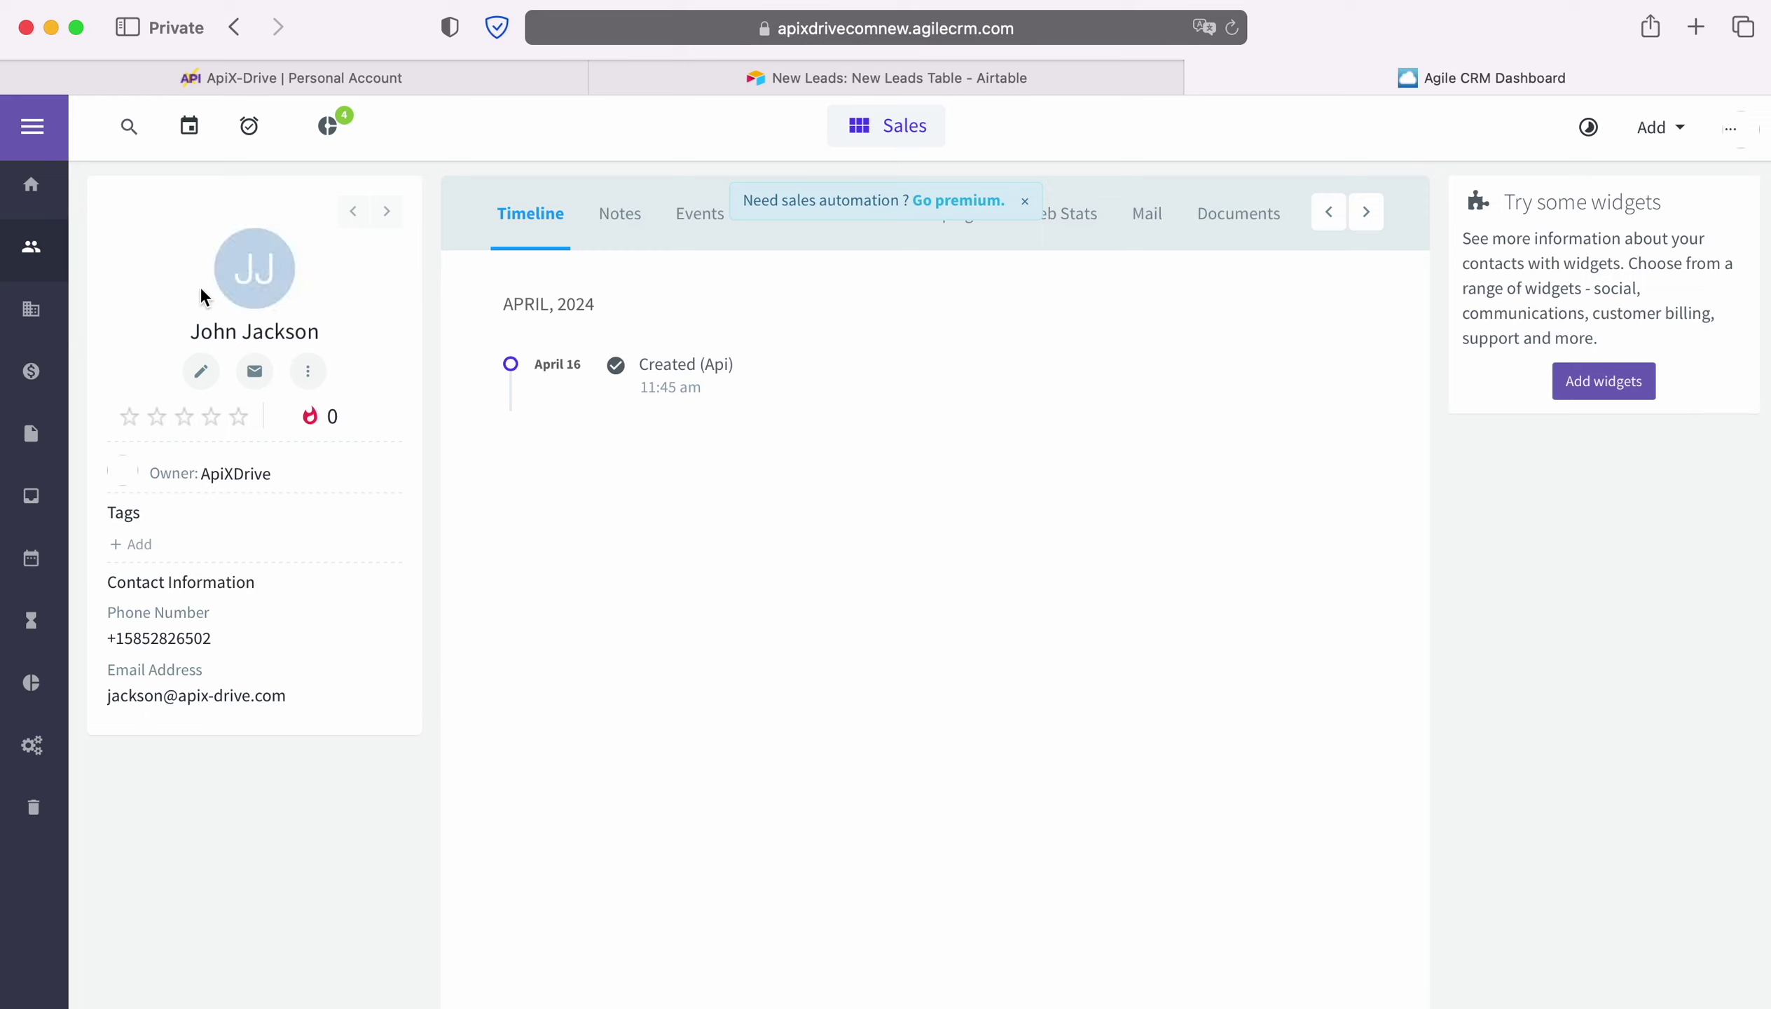
pyautogui.click(204, 71)
# Finish the destination setup and enable automatic updates for the connection.
pyautogui.scroll(-5, 1713, 653)
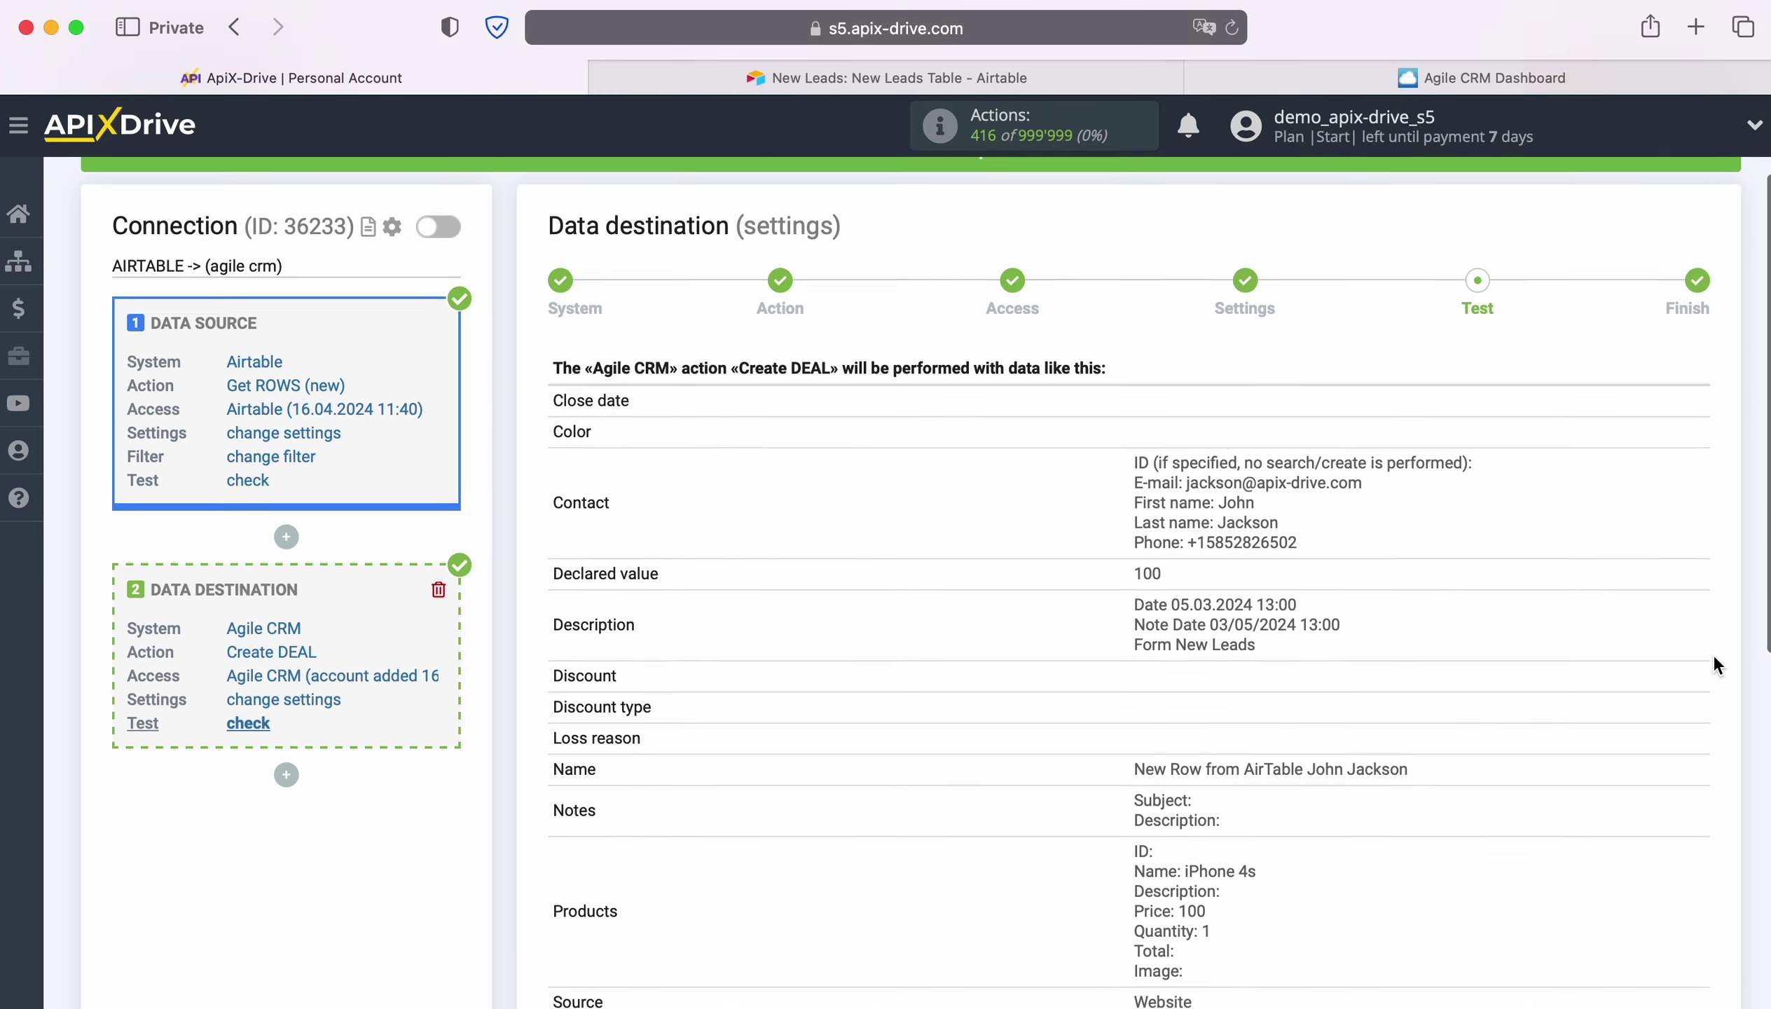
pyautogui.click(1627, 941)
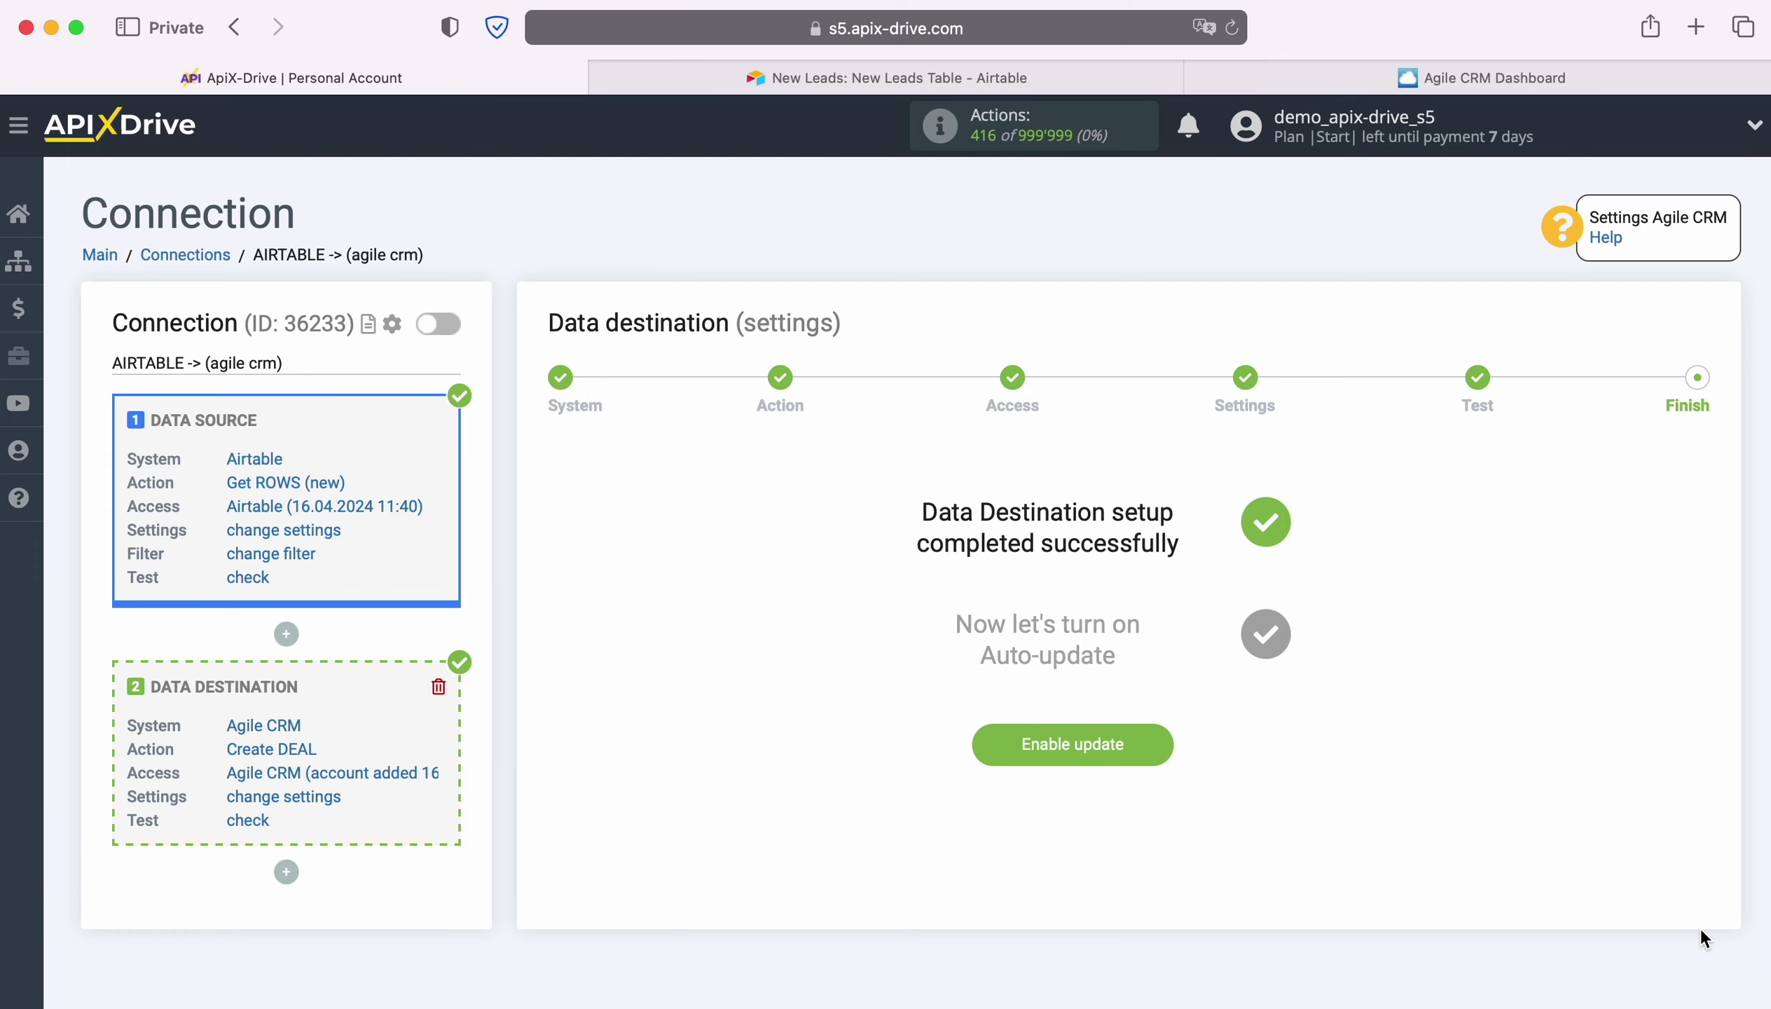
pyautogui.click(1165, 737)
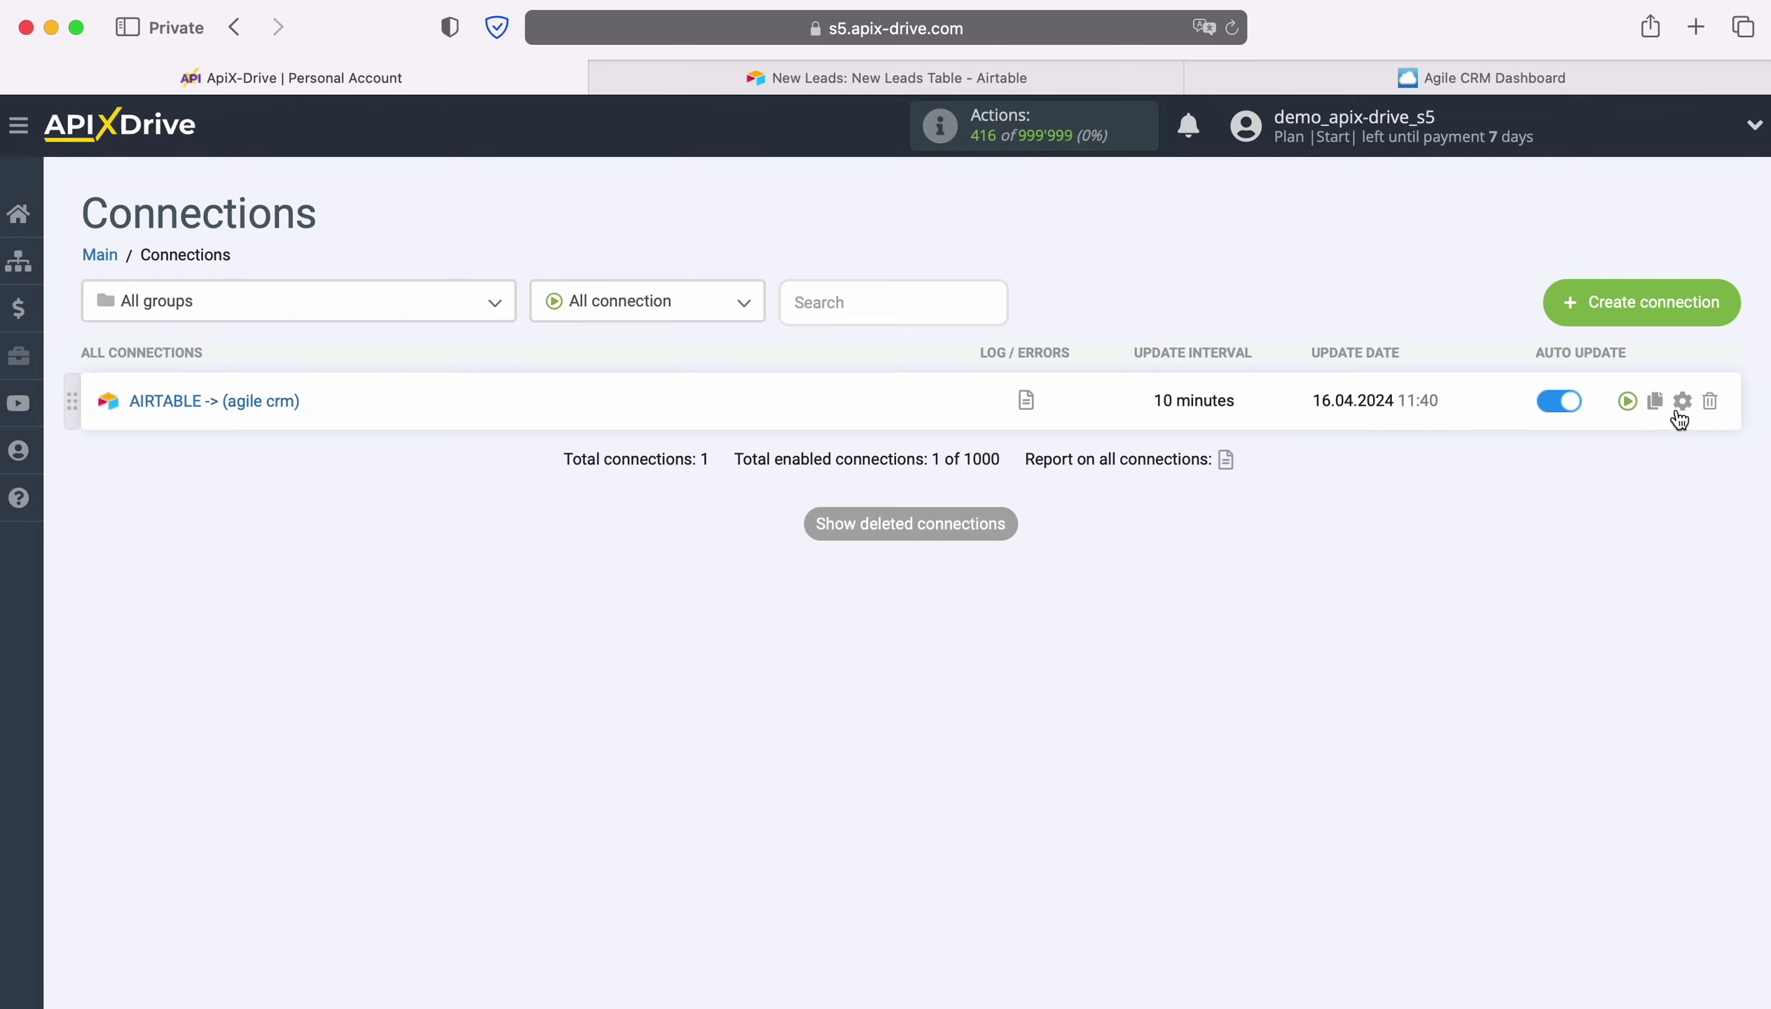
# Set the connection's update interval to 5 minutes and save the setup.
pyautogui.click(1682, 406)
pyautogui.click(1080, 570)
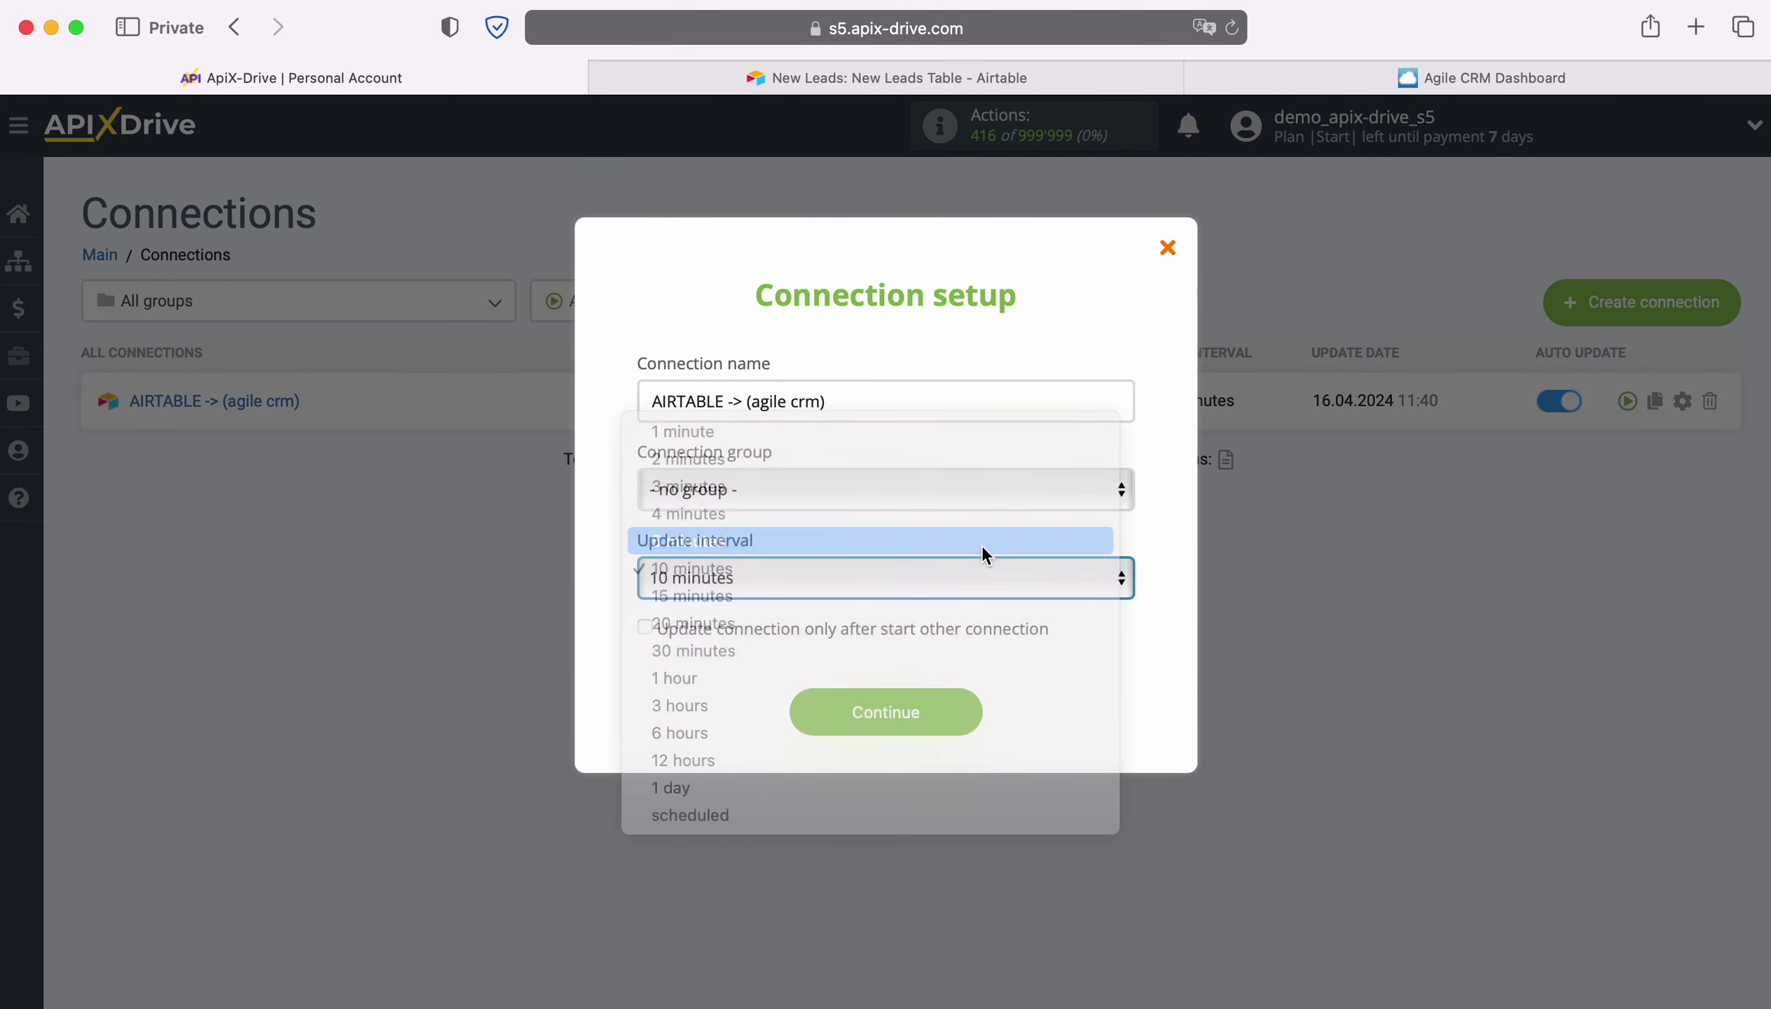
pyautogui.click(980, 544)
pyautogui.click(973, 709)
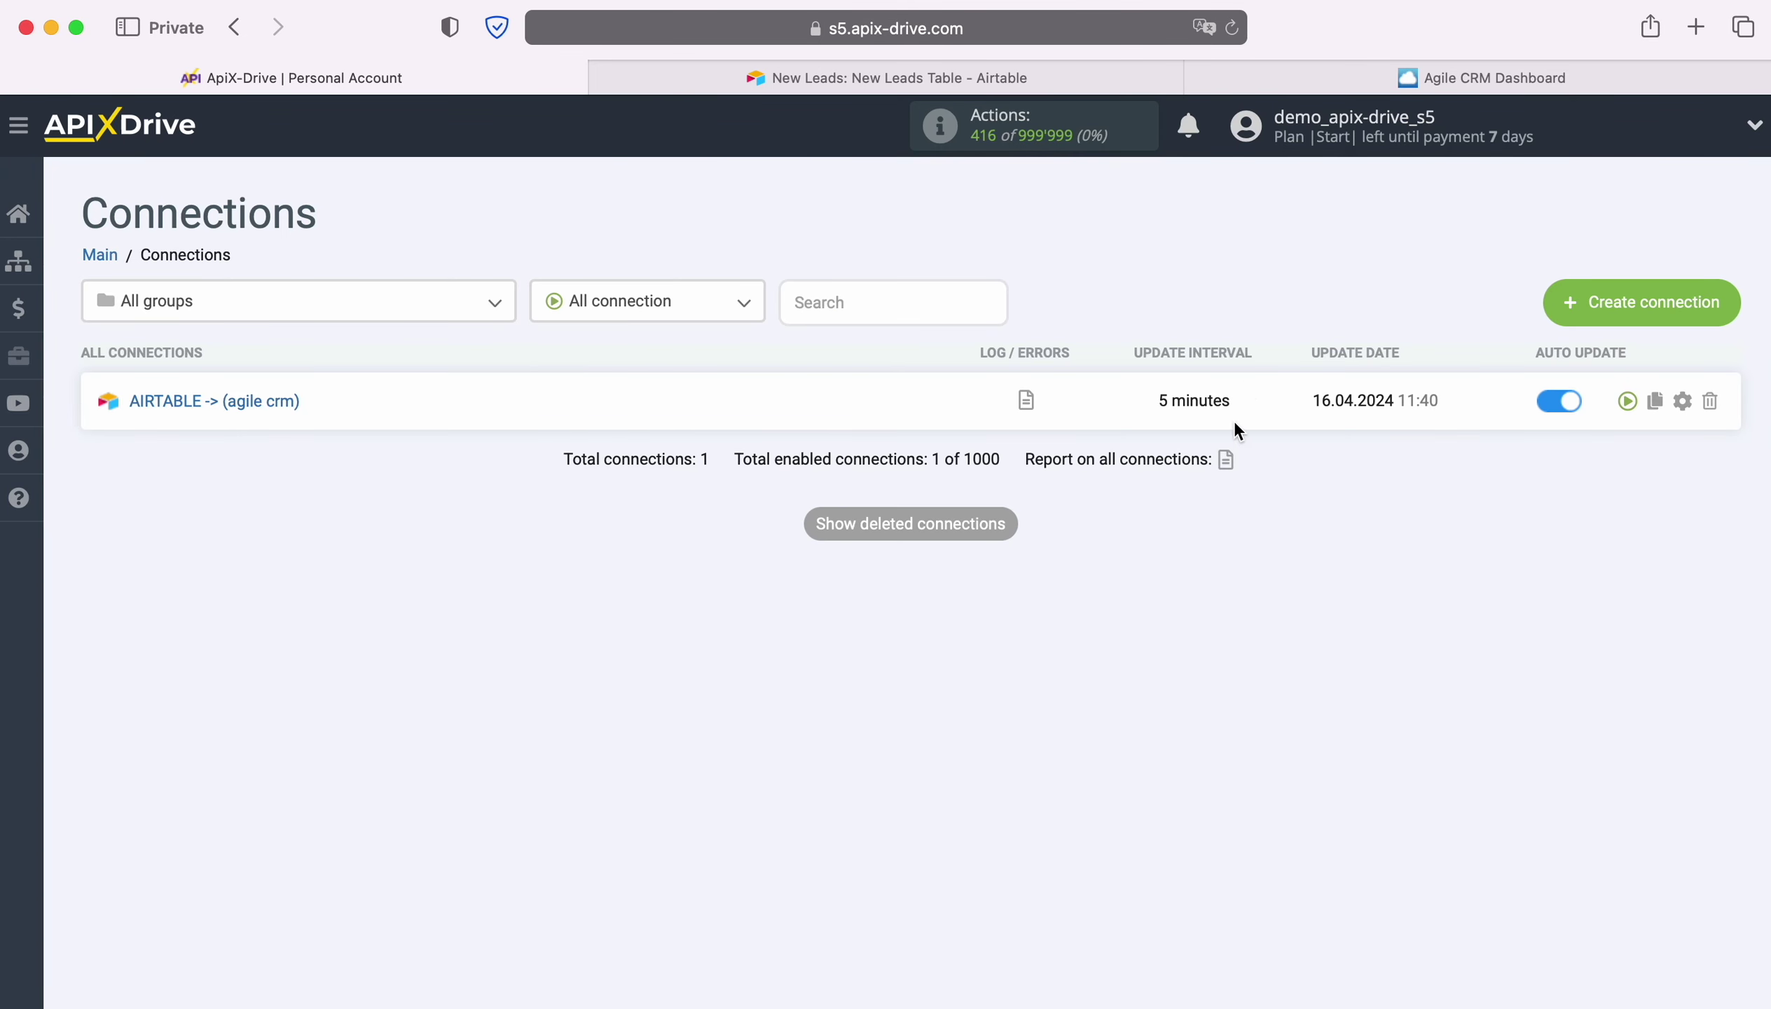